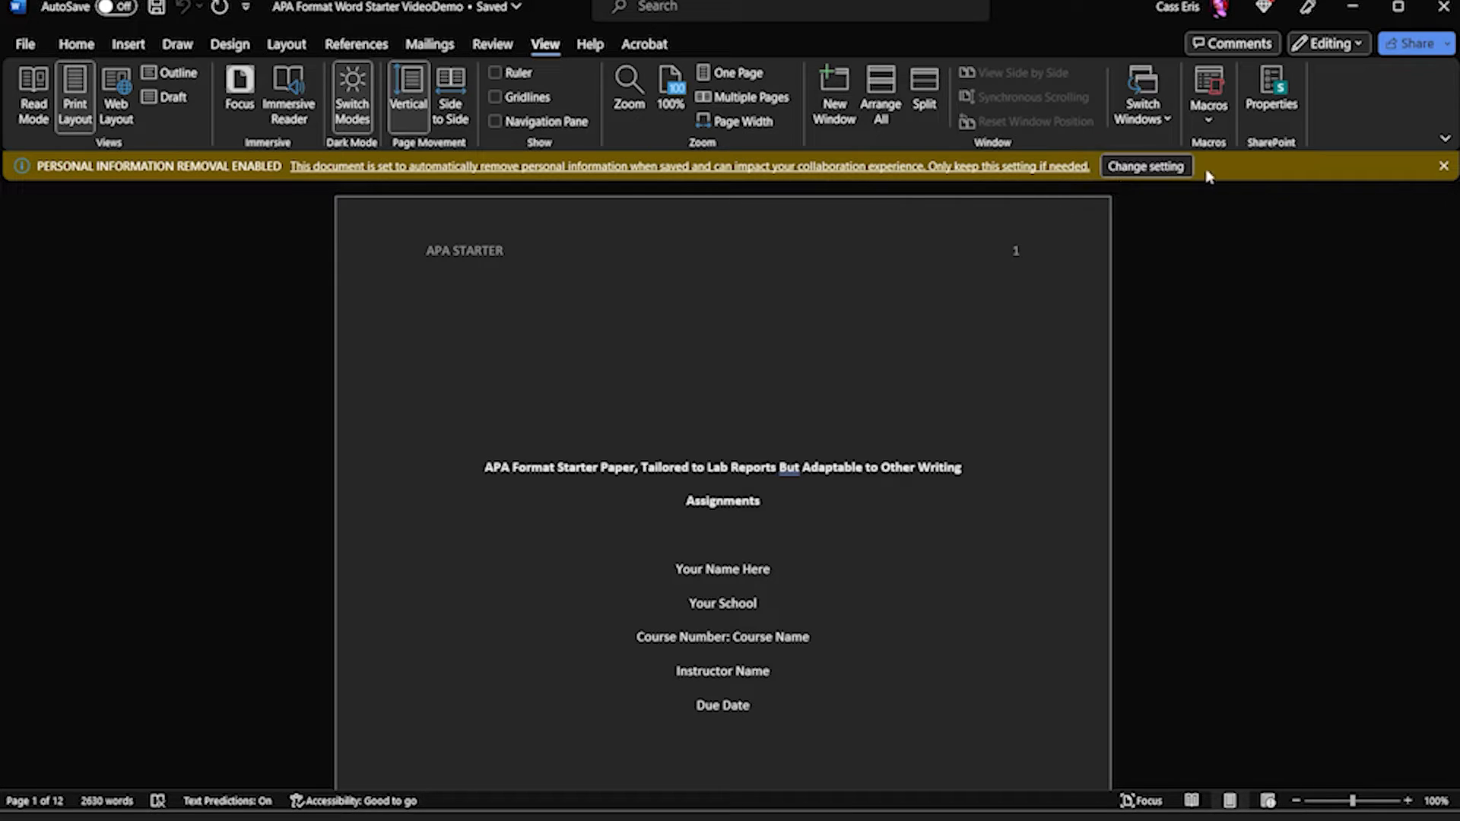
Step: Dismiss the personal information removal notice and highlight the title page's title, course and instructor lines for review
left_click(1441, 167)
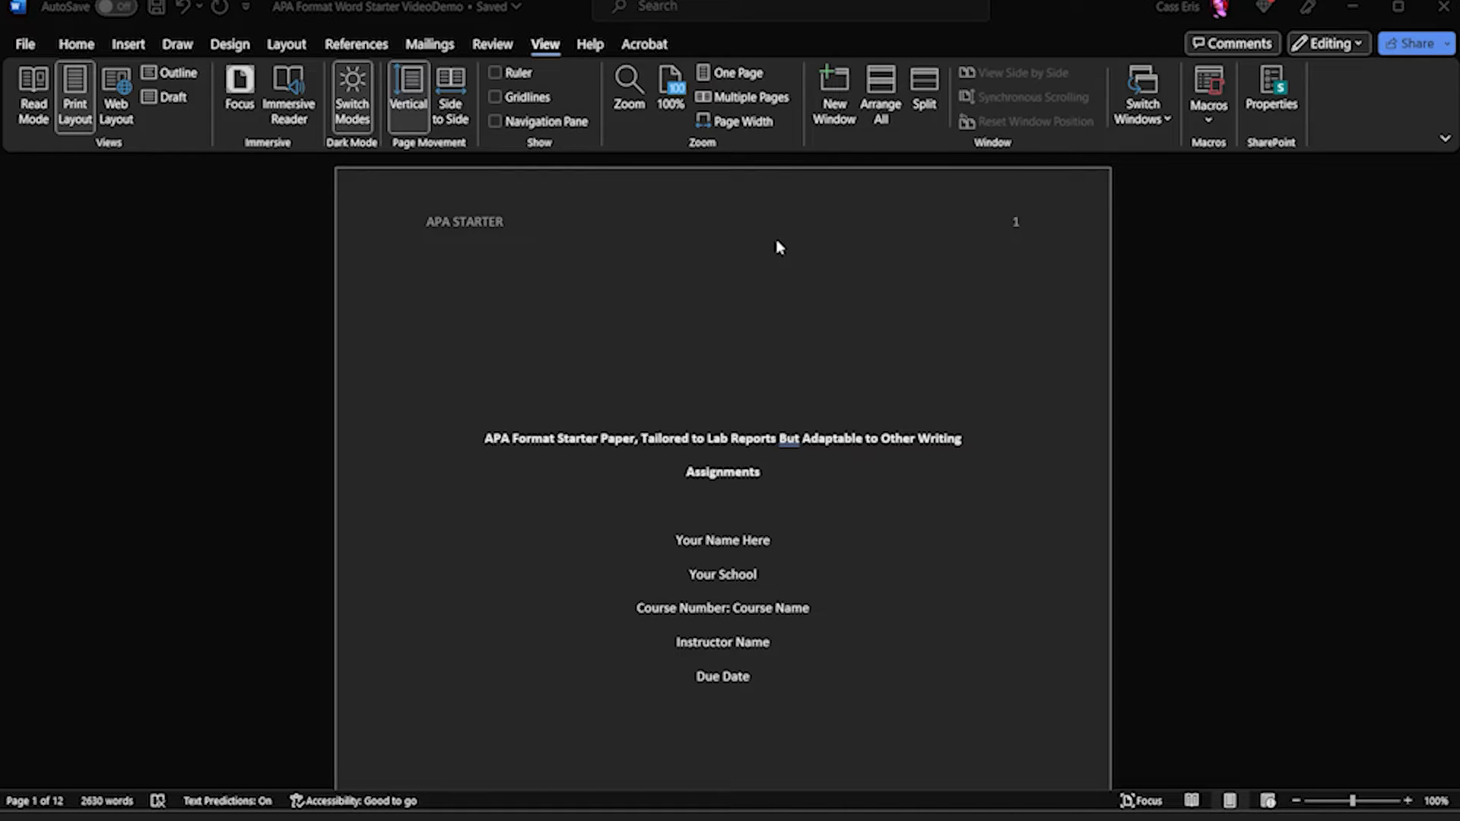
left_click(489, 444)
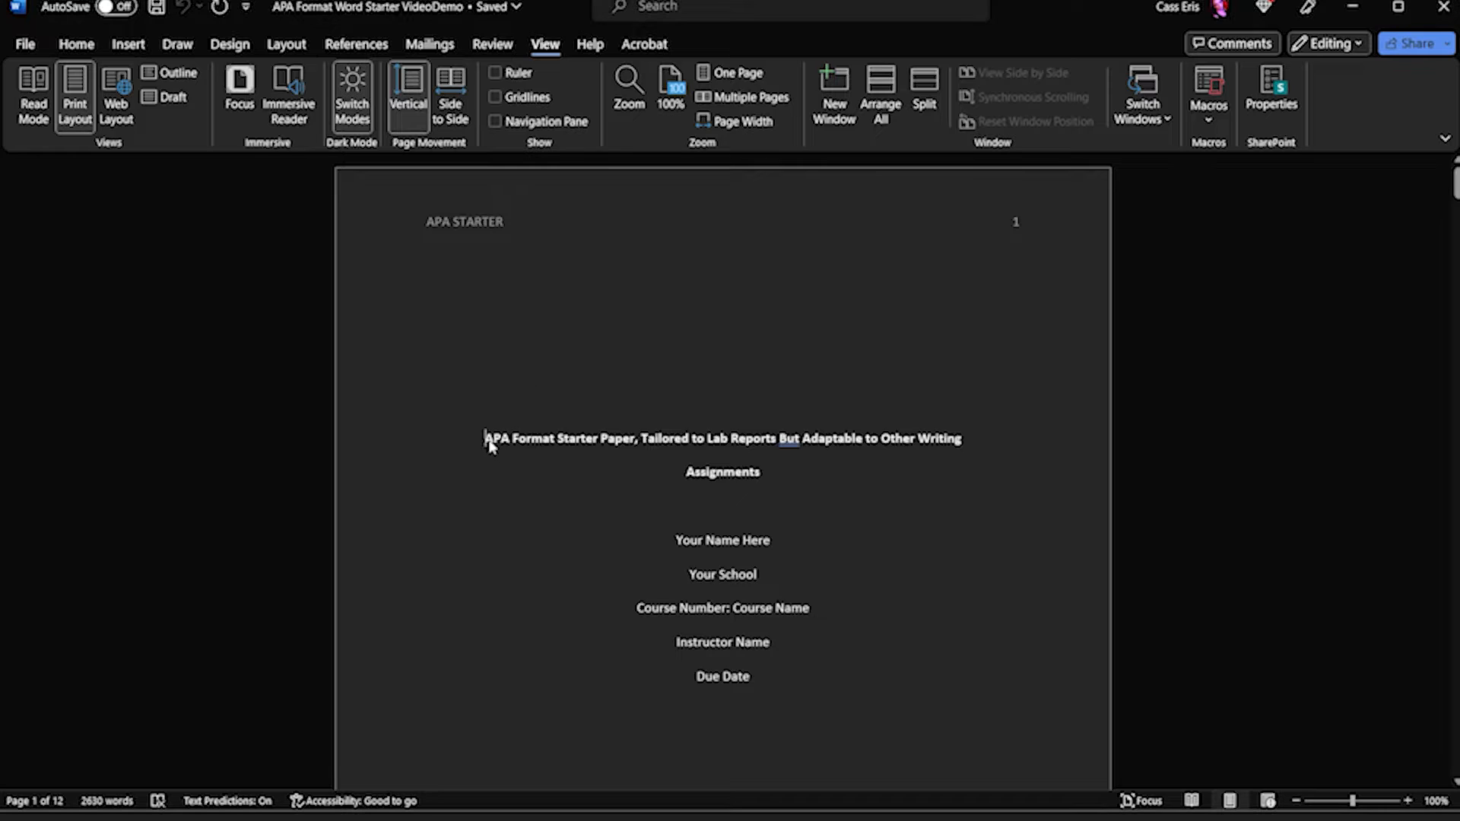
left_click_drag(489, 445, 718, 473)
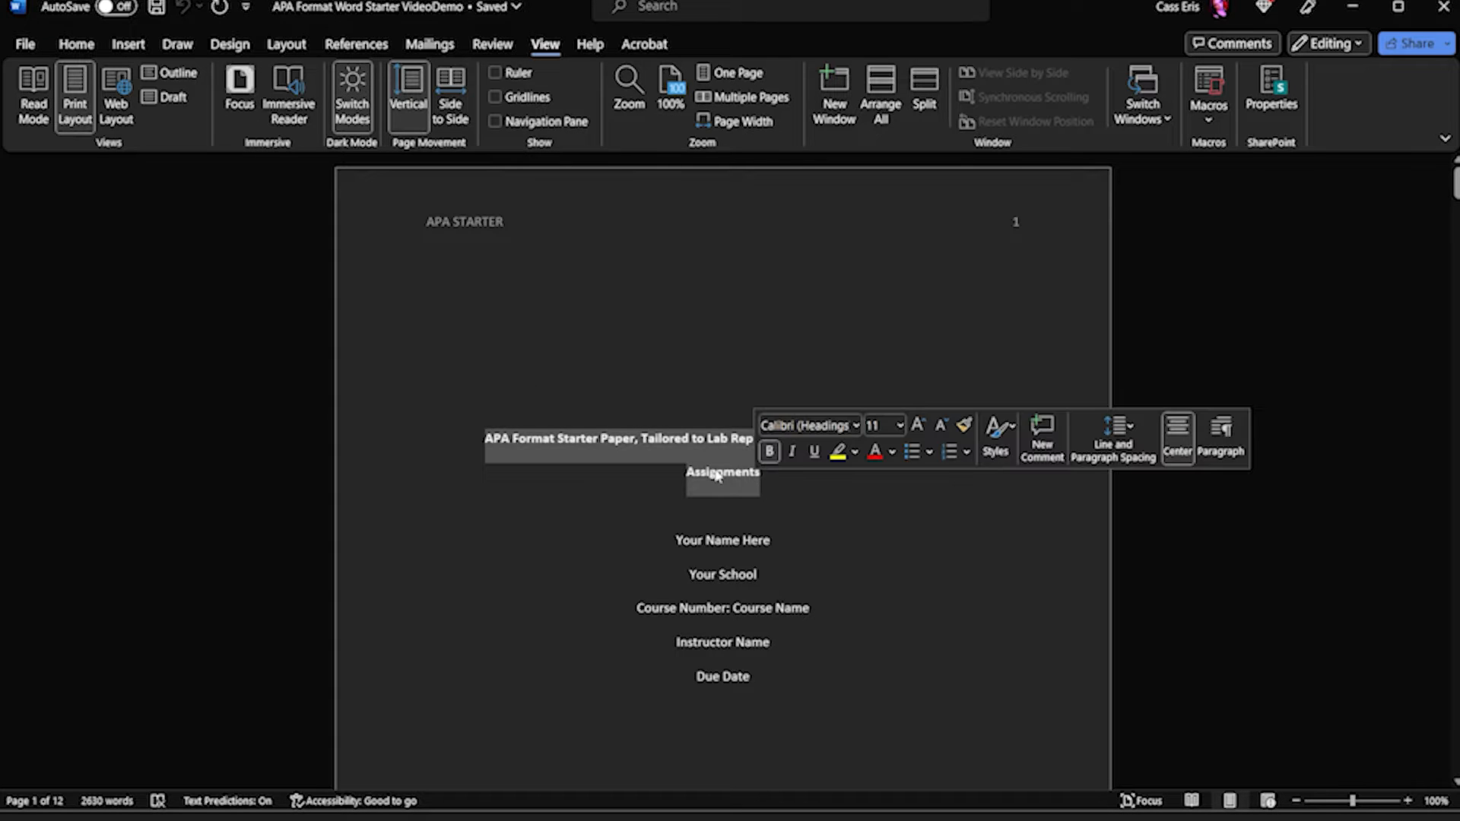
left_click(696, 508)
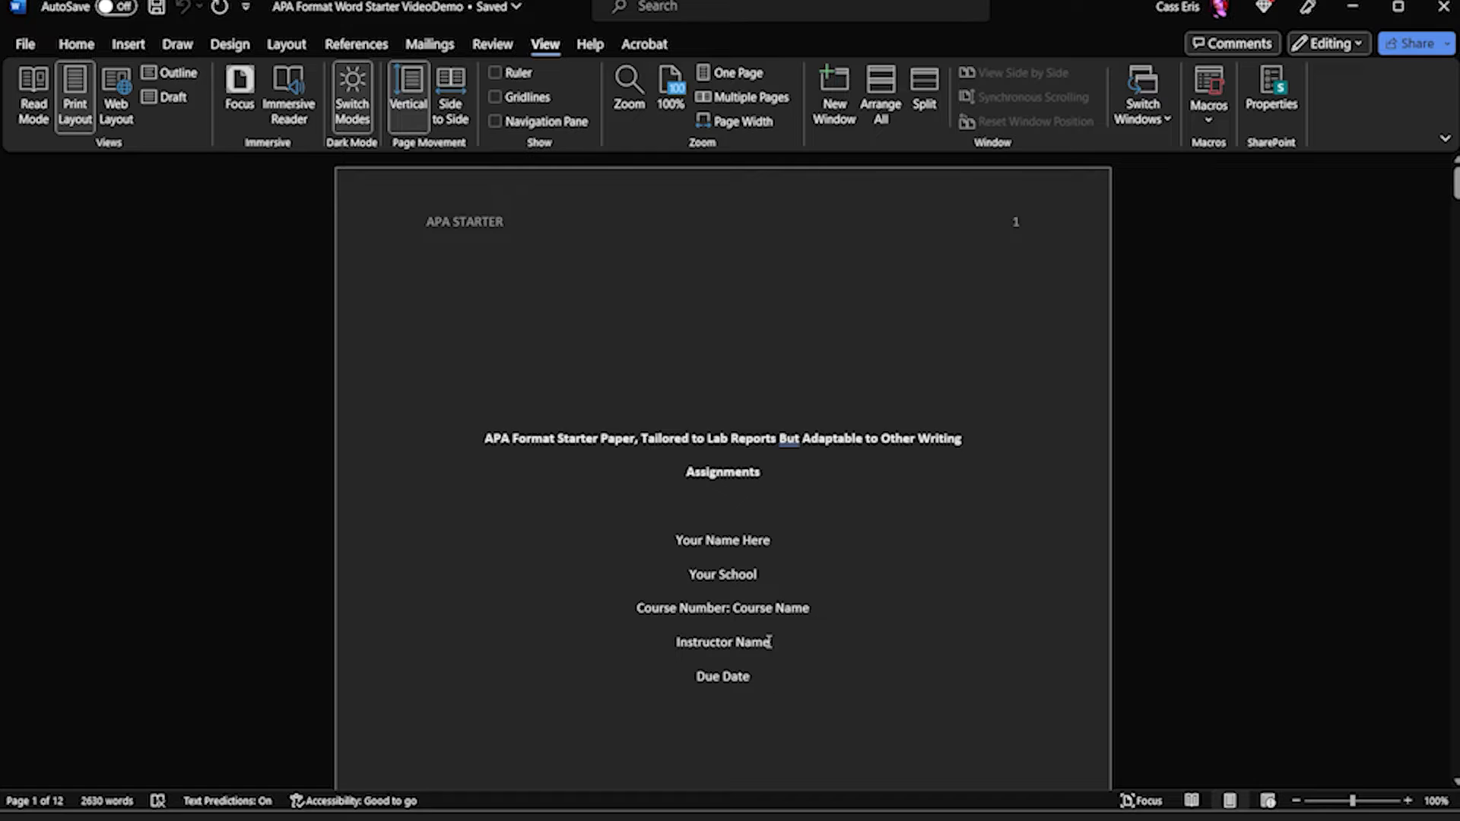
left_click_drag(769, 642, 636, 609)
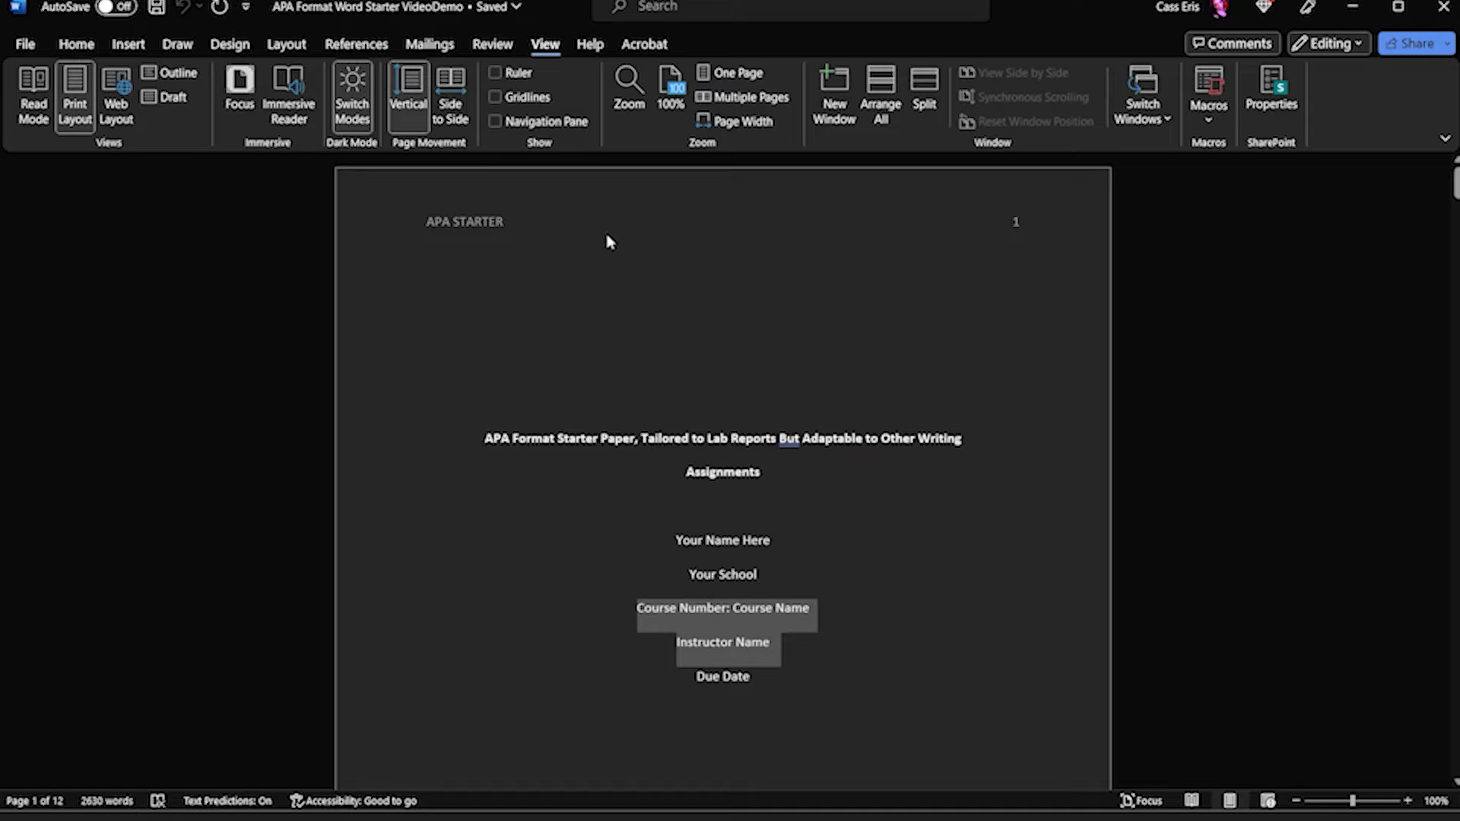
Step: Open the page header for editing and insert "type thing you want" between APA and STARTER in the running head
double_click(467, 223)
left_click_drag(502, 224, 428, 224)
left_click(459, 224)
triple_click(458, 224)
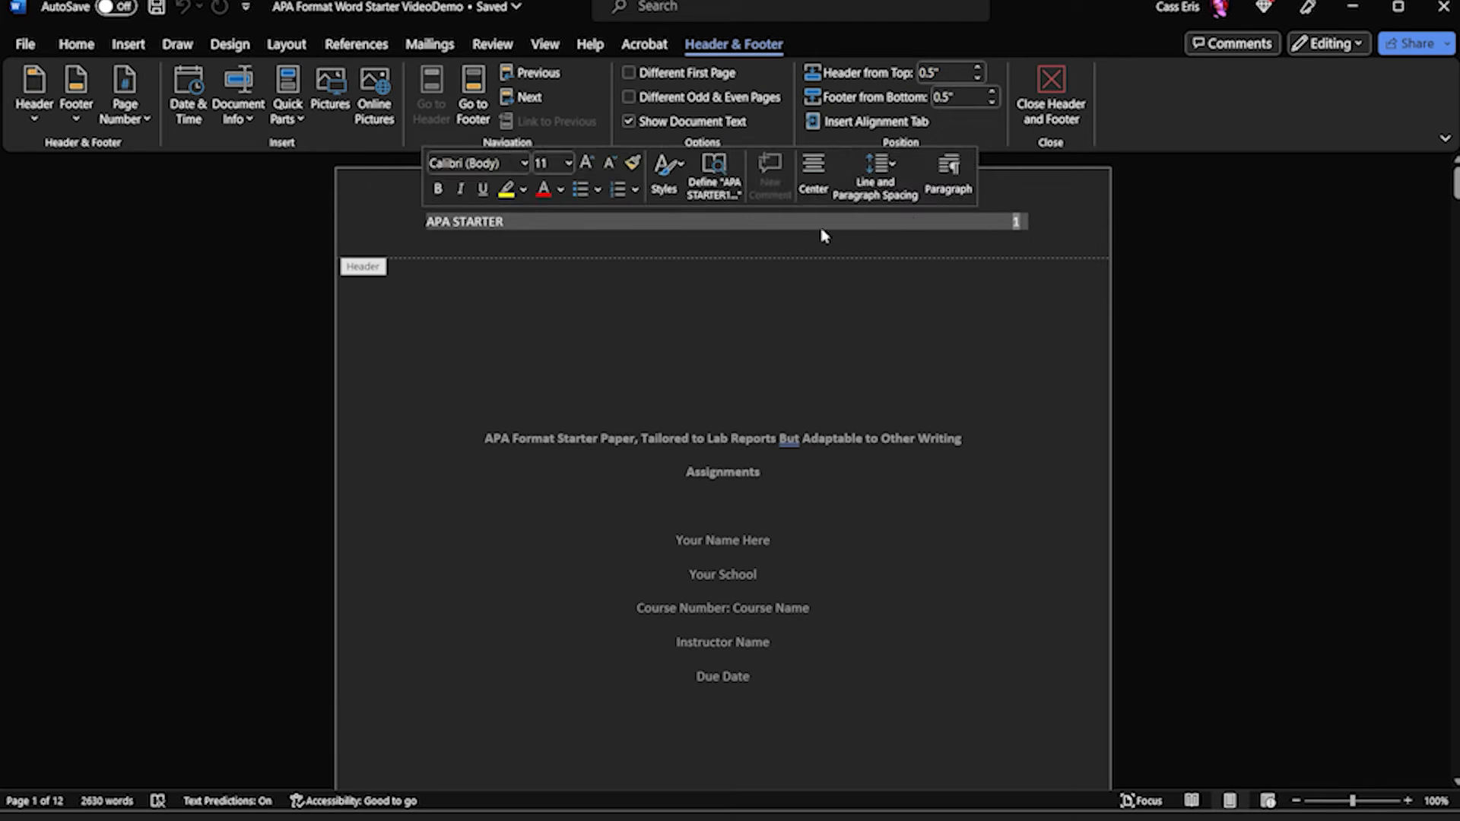
left_click(502, 225)
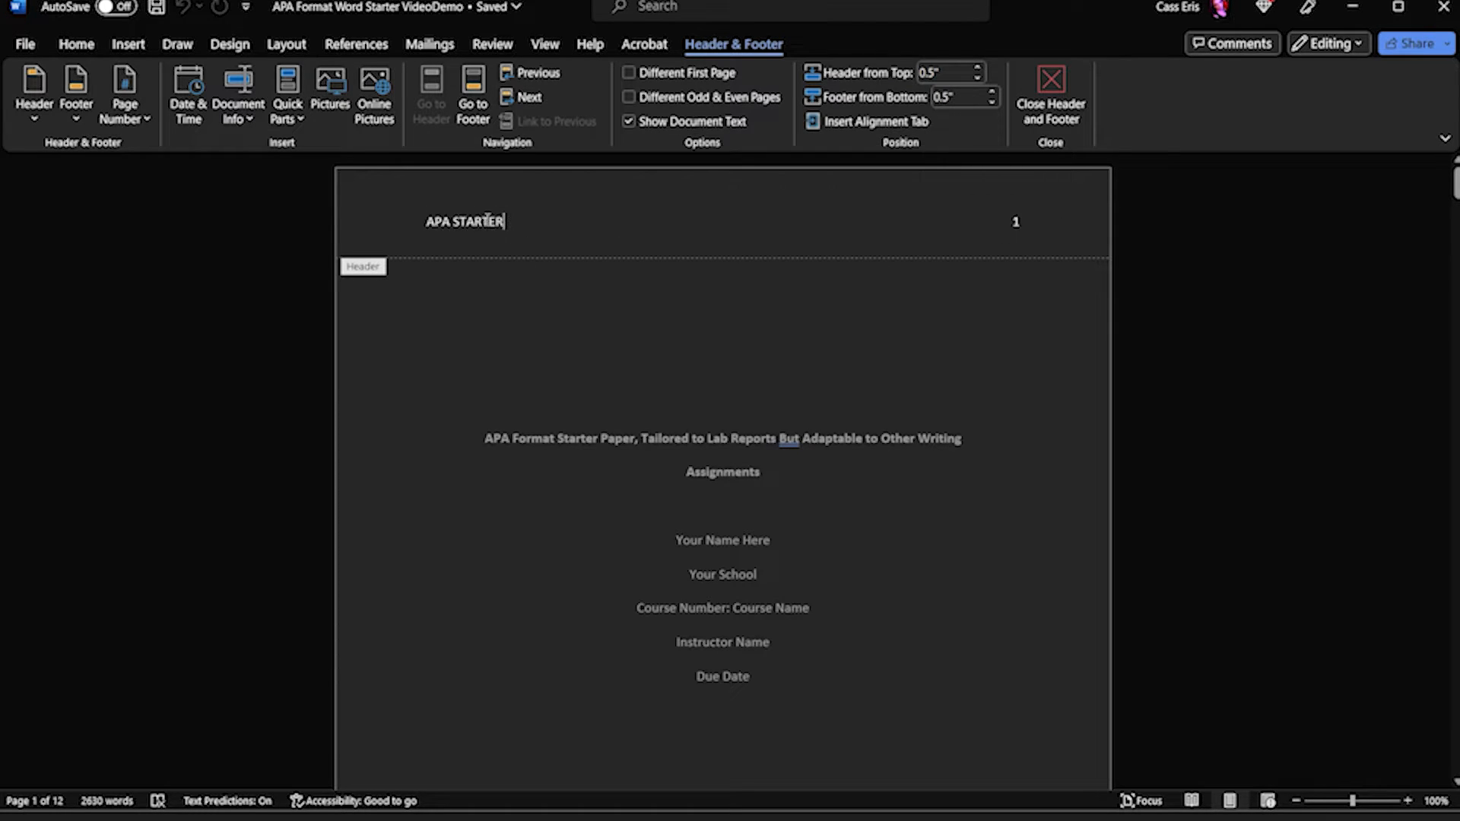
left_click(449, 221)
type("type thing")
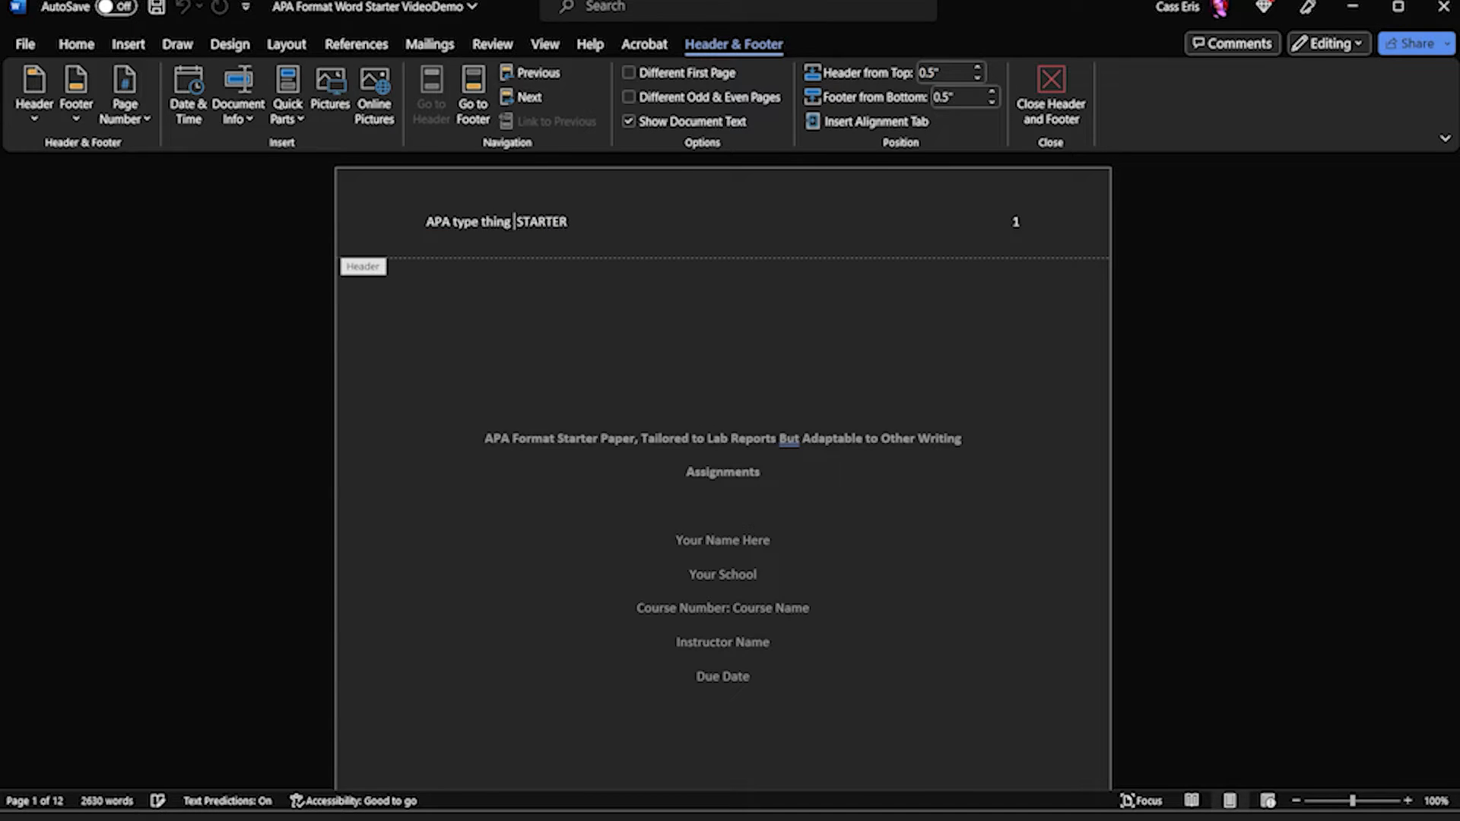
type(" you want")
Step: Remove the words STARTER and APA from the running head and leave header editing
key("Delete")
key("Delete")
key("Delete")
key("Delete")
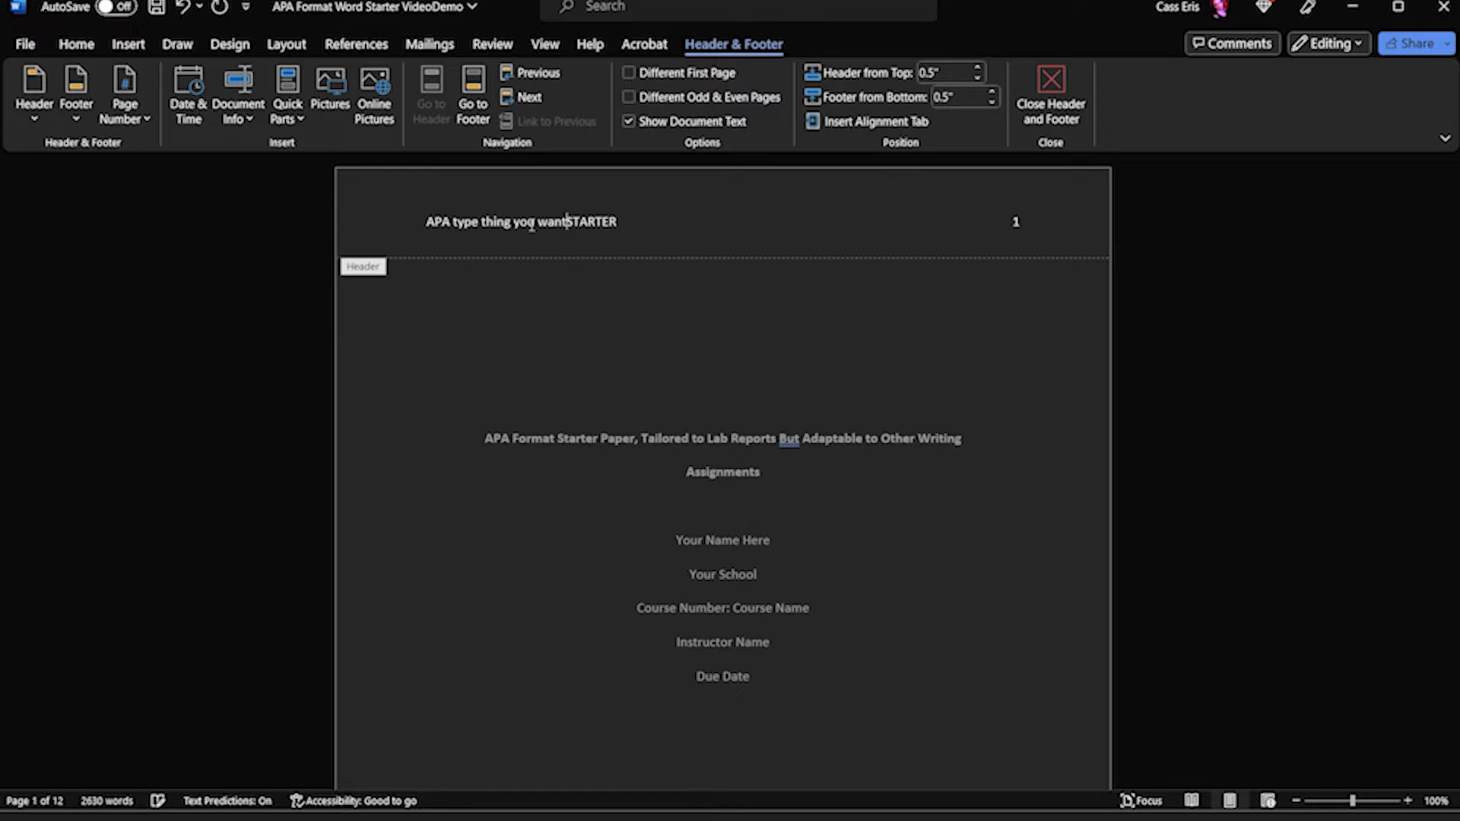
key("Delete")
key("Delete")
key("Delete")
key("Home")
key("Delete")
key("Delete")
key("Delete")
key("Delete")
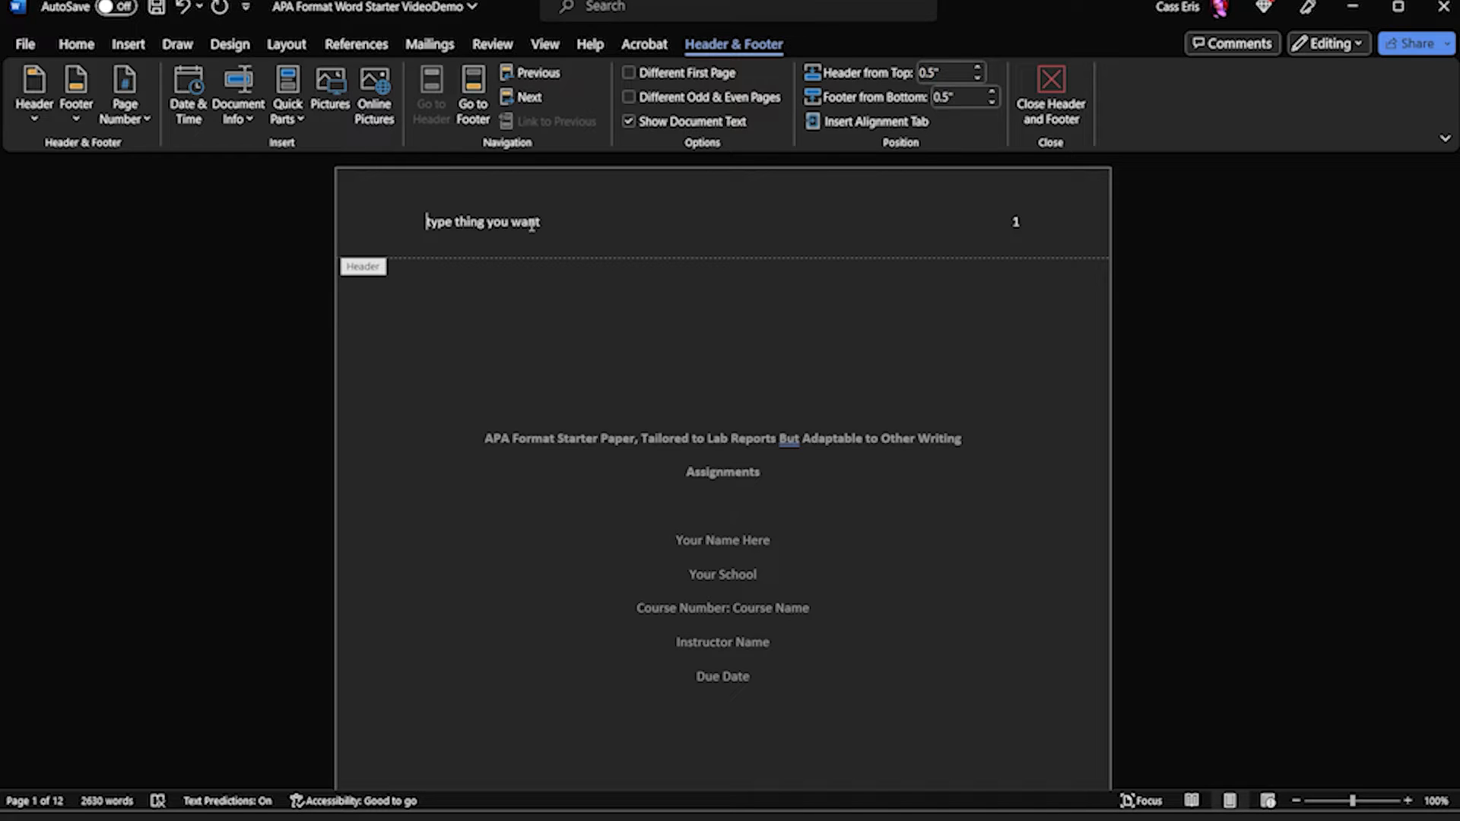
left_click(1050, 95)
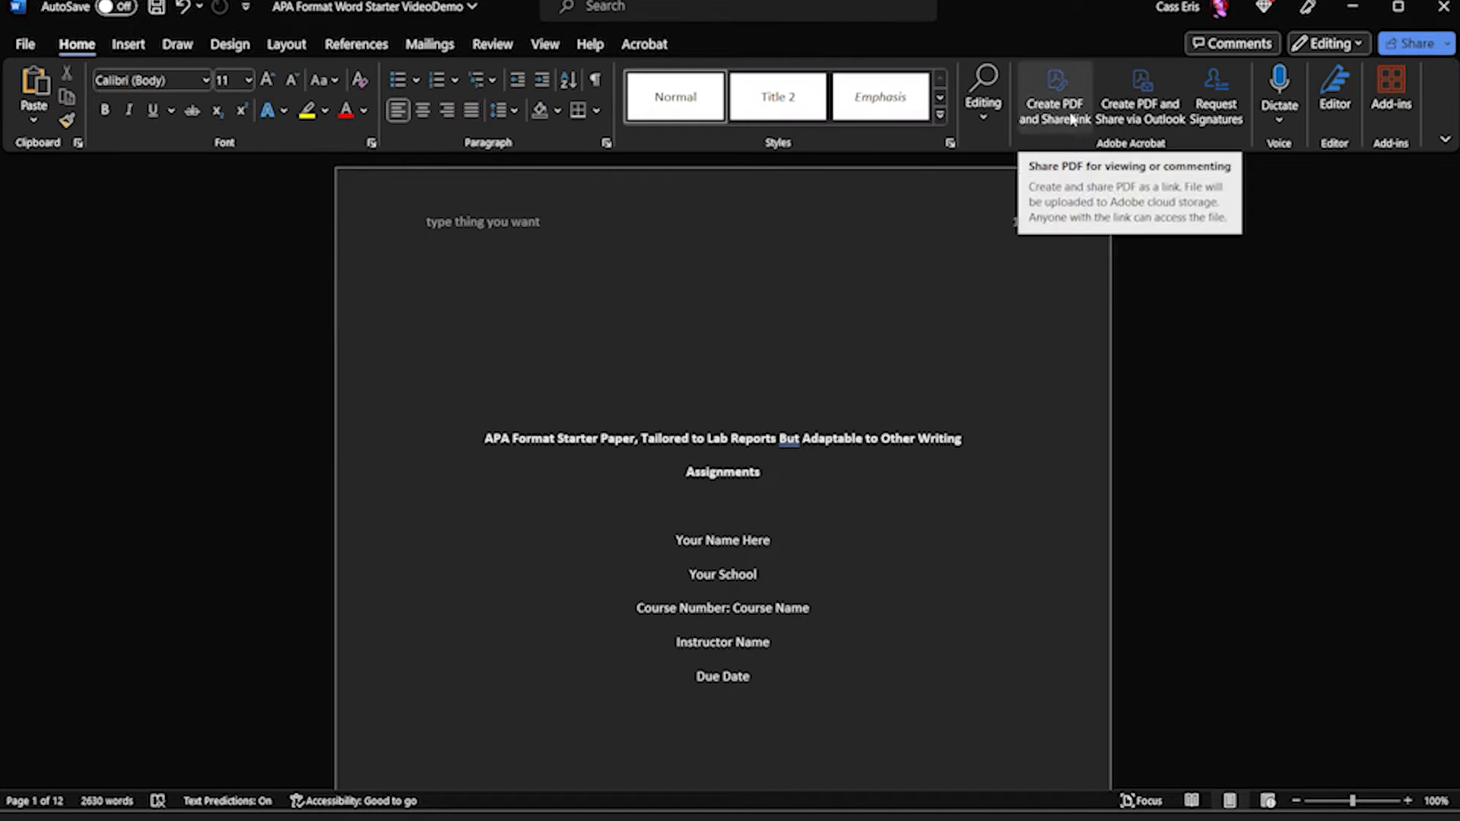
Step: Review the Abstract page's heading and text, and the paper title that heads the introduction on page 3
scroll(950, 430, "down", 7)
scroll(950, 429, "down", 6)
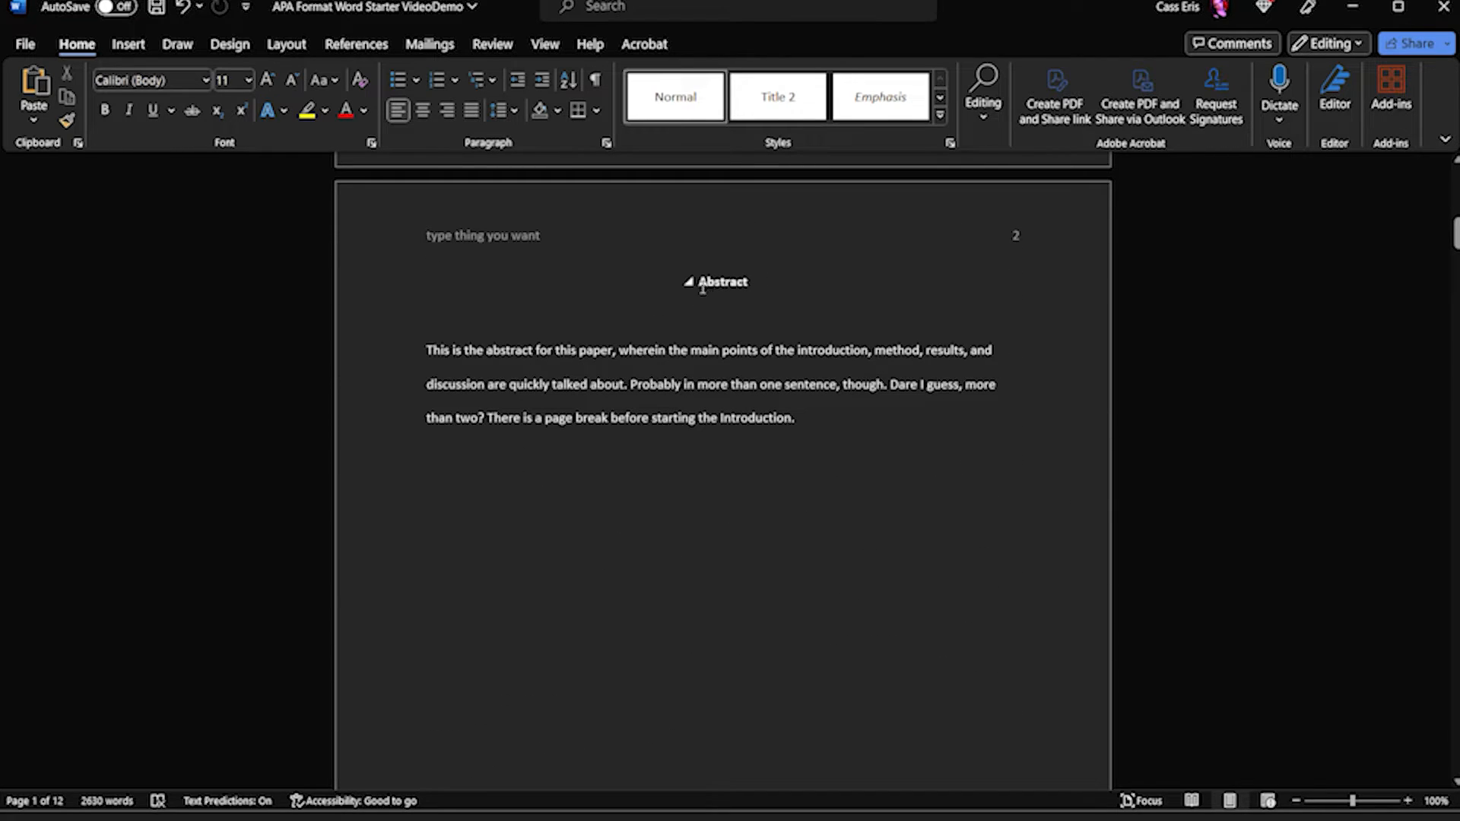
left_click_drag(759, 282, 694, 283)
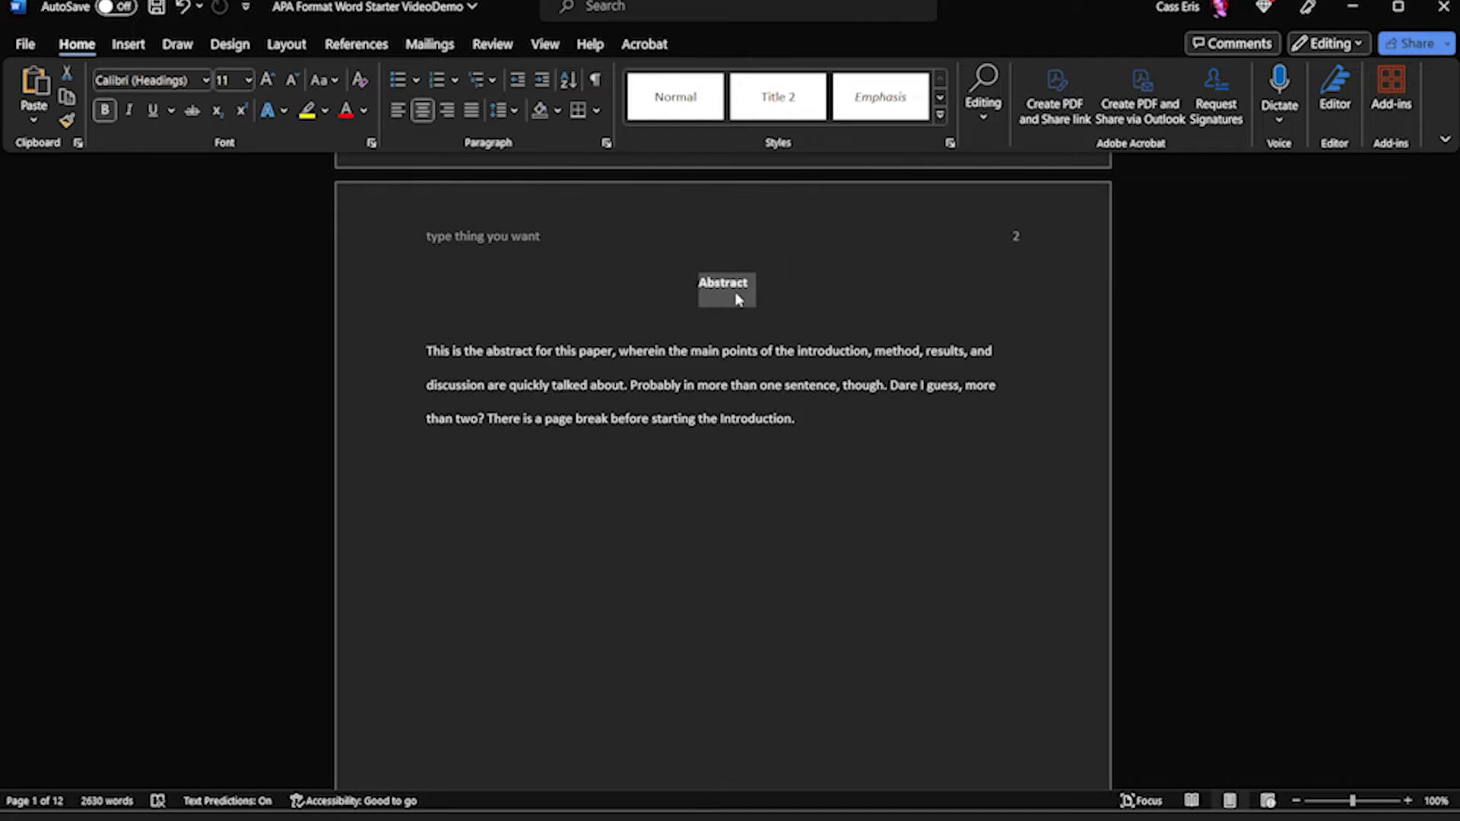
left_click(427, 350)
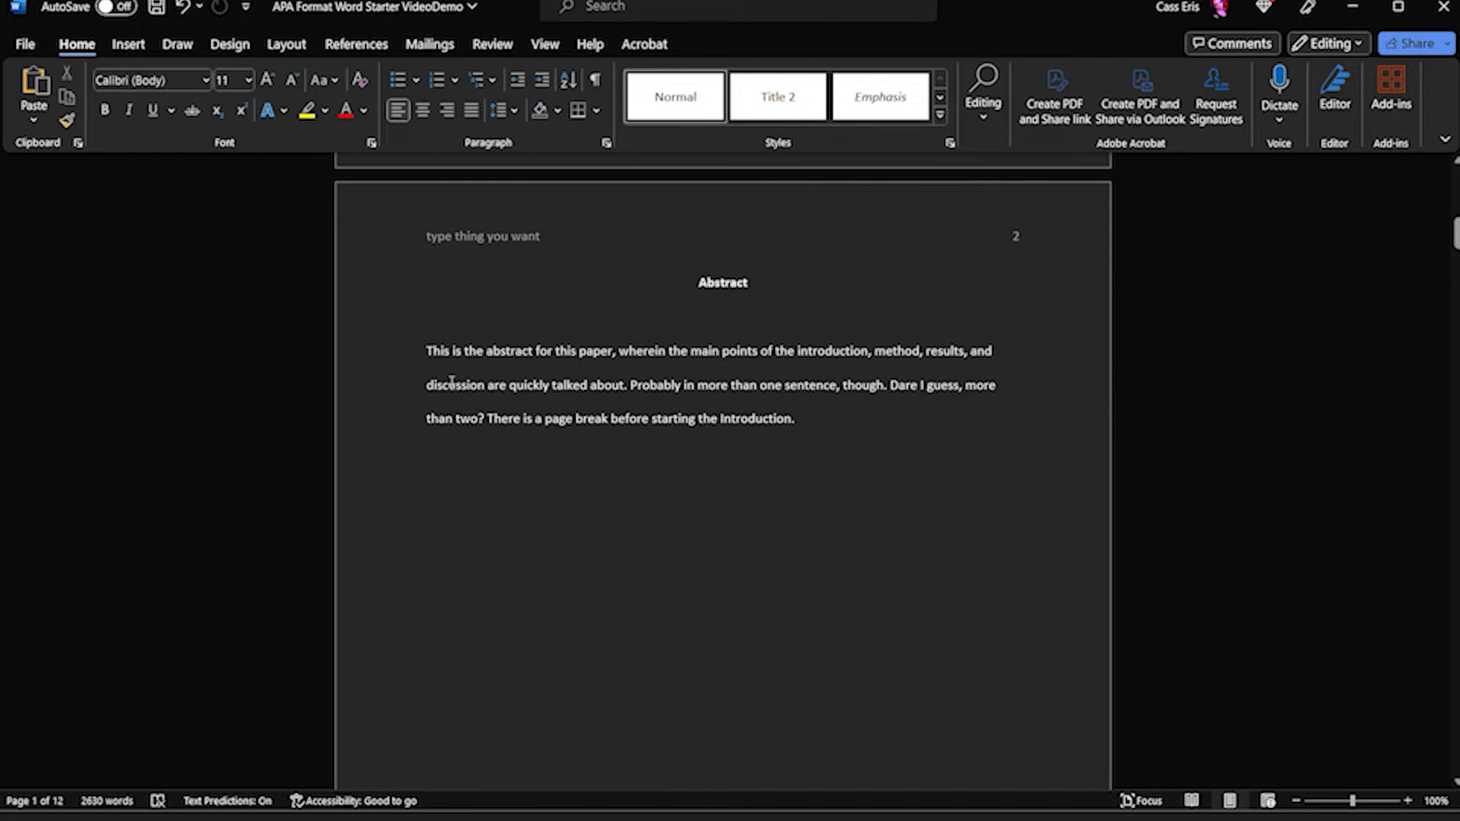
scroll(452, 381, "down", 10)
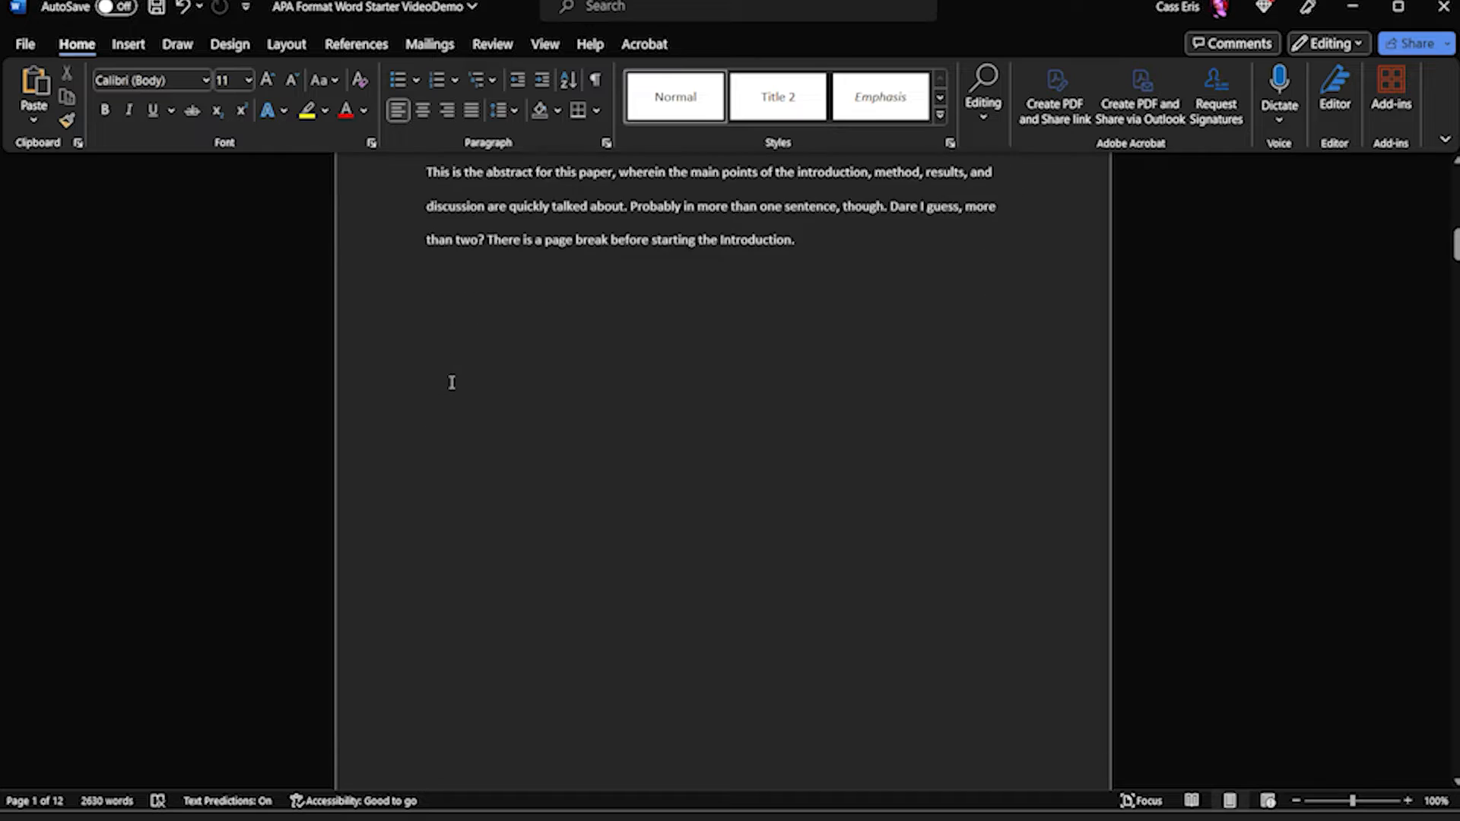
scroll(451, 382, "down", 5)
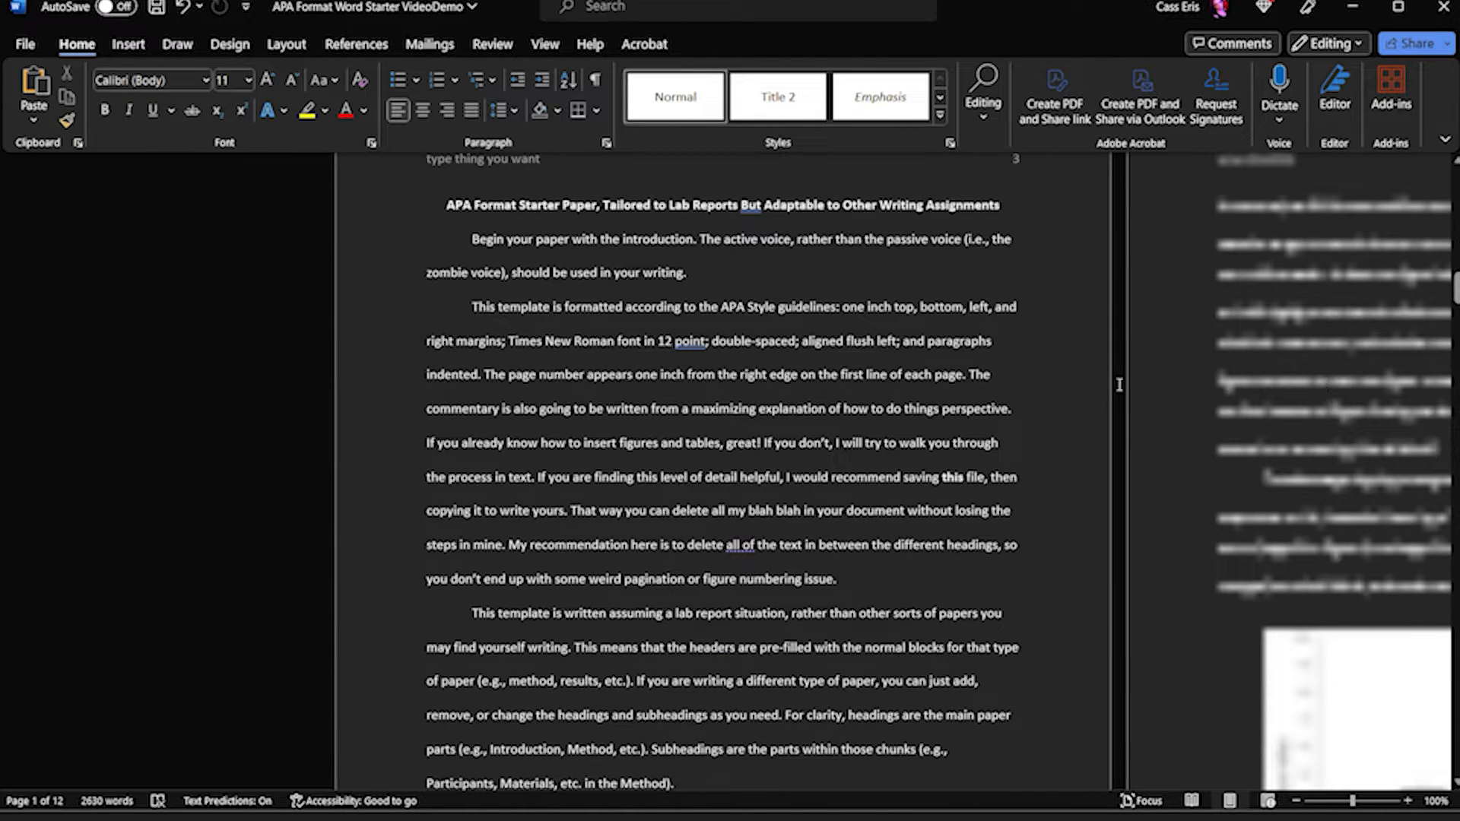
scroll(856, 365, "up", 2)
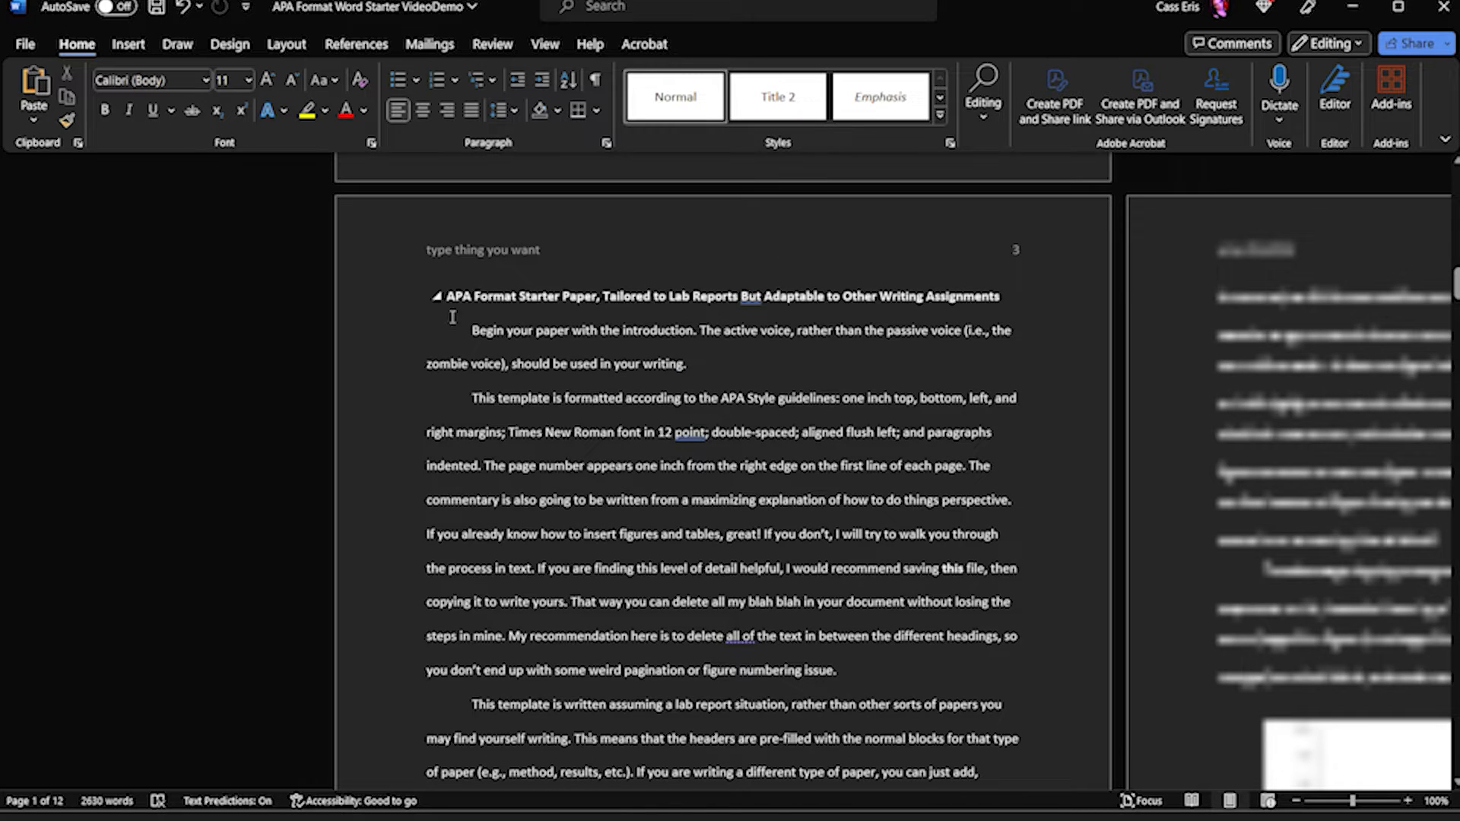
left_click_drag(448, 296, 1004, 300)
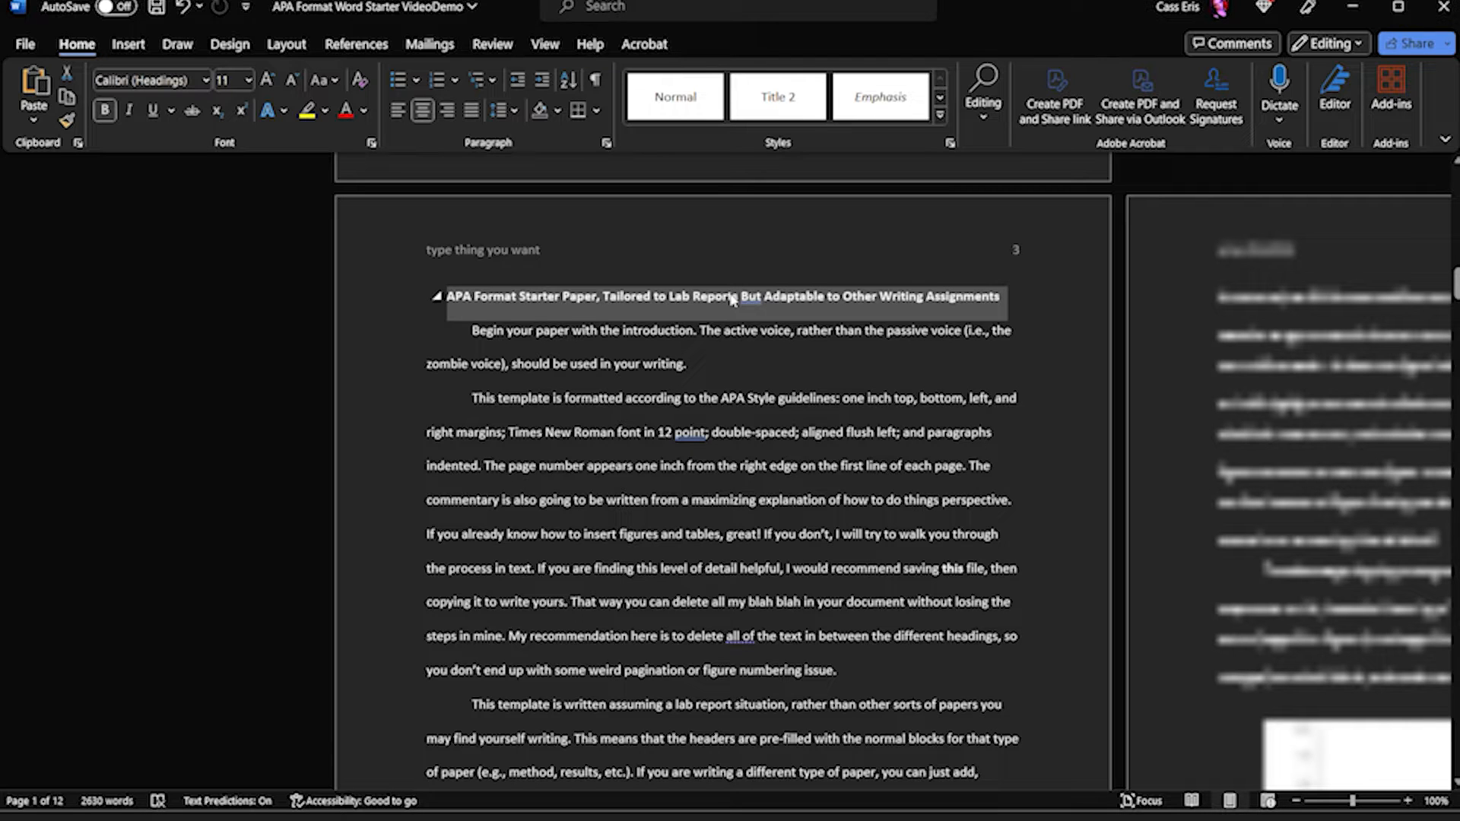
Step: Place the insertion point at the end of the page 4 paragraph that closes with "as per the APA format."
scroll(737, 312, "down", 7)
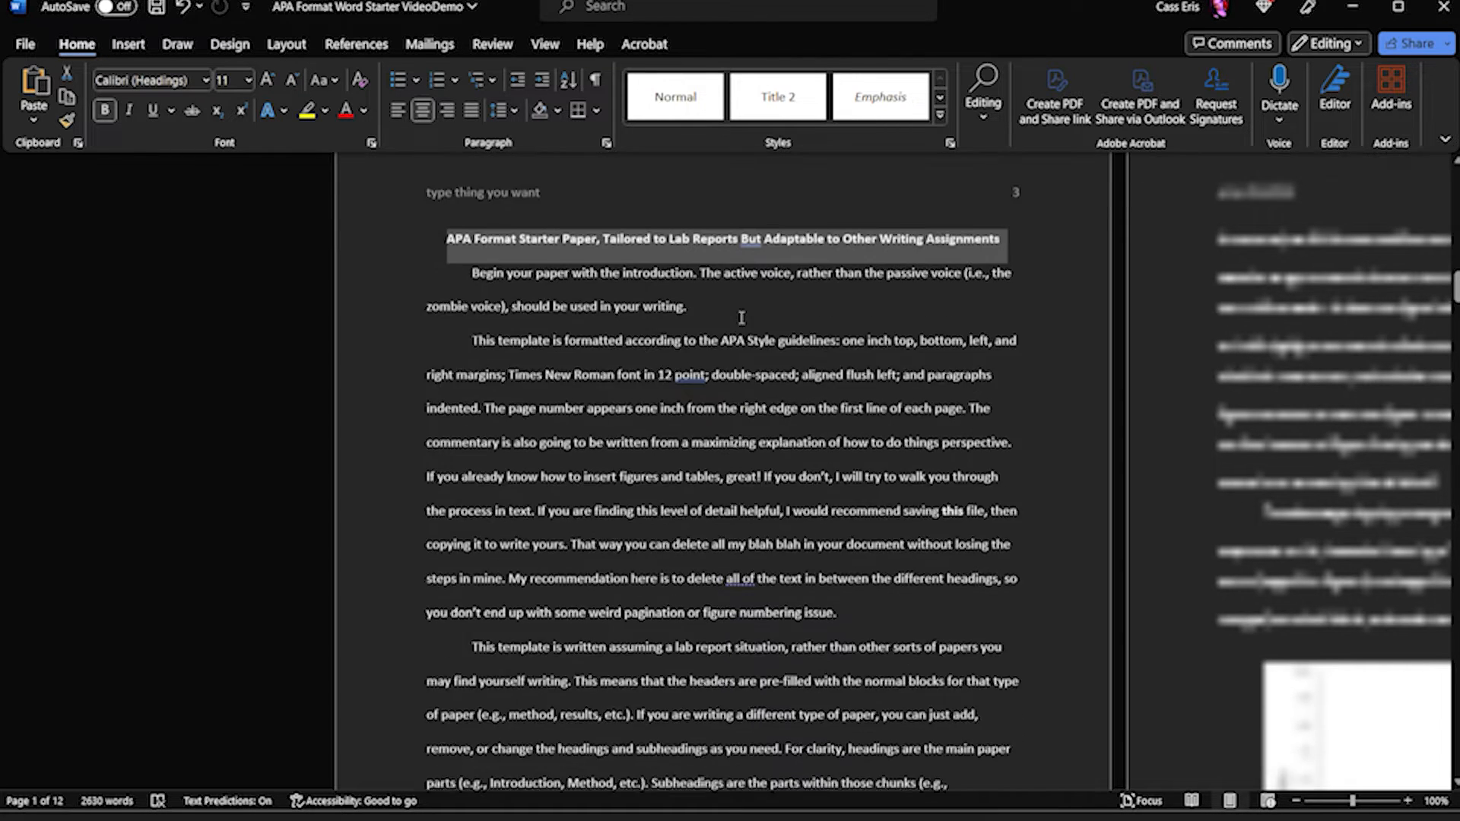
scroll(741, 317, "down", 13)
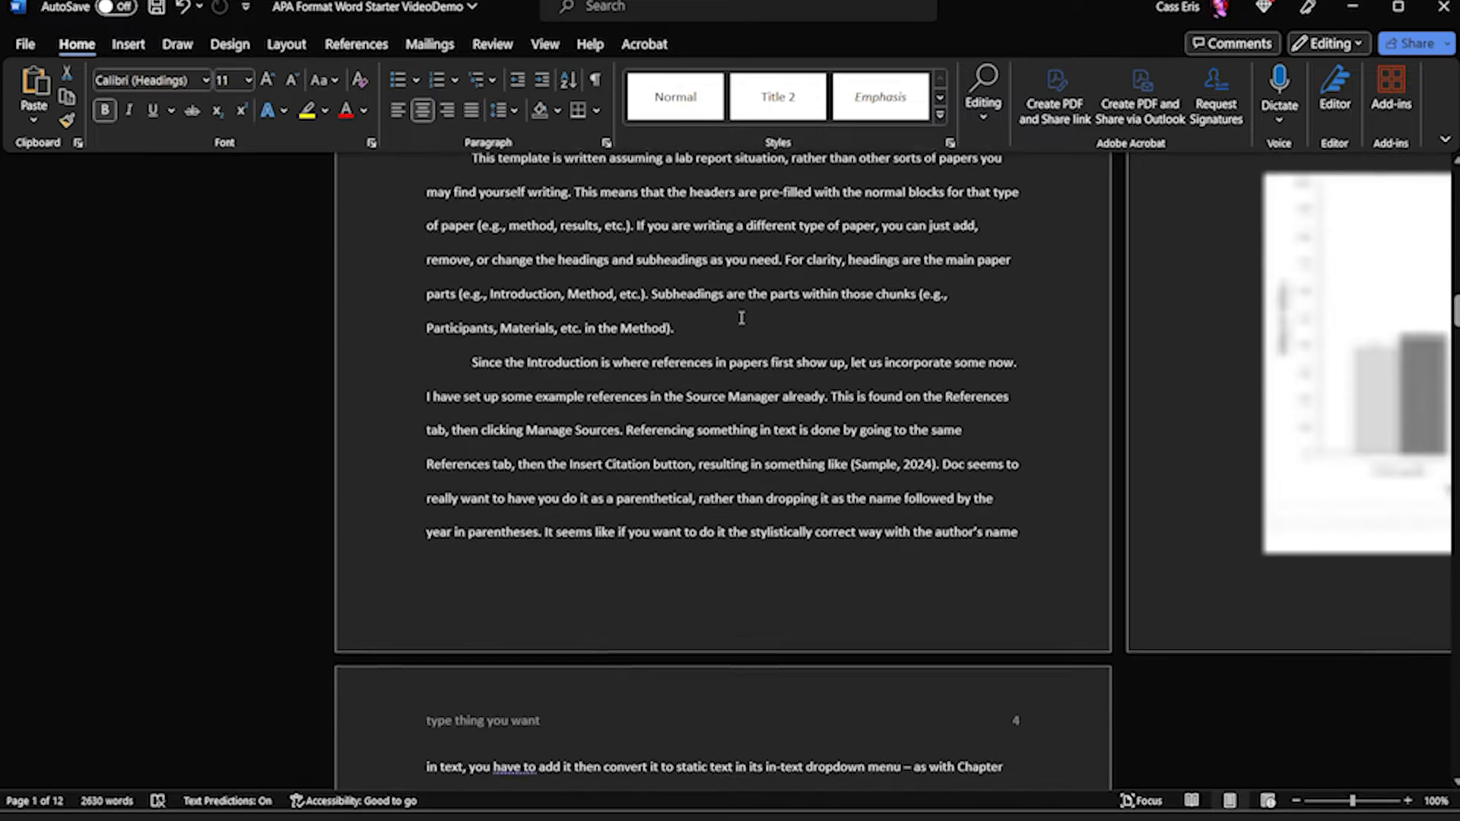
scroll(741, 323, "down", 1)
left_click(999, 458)
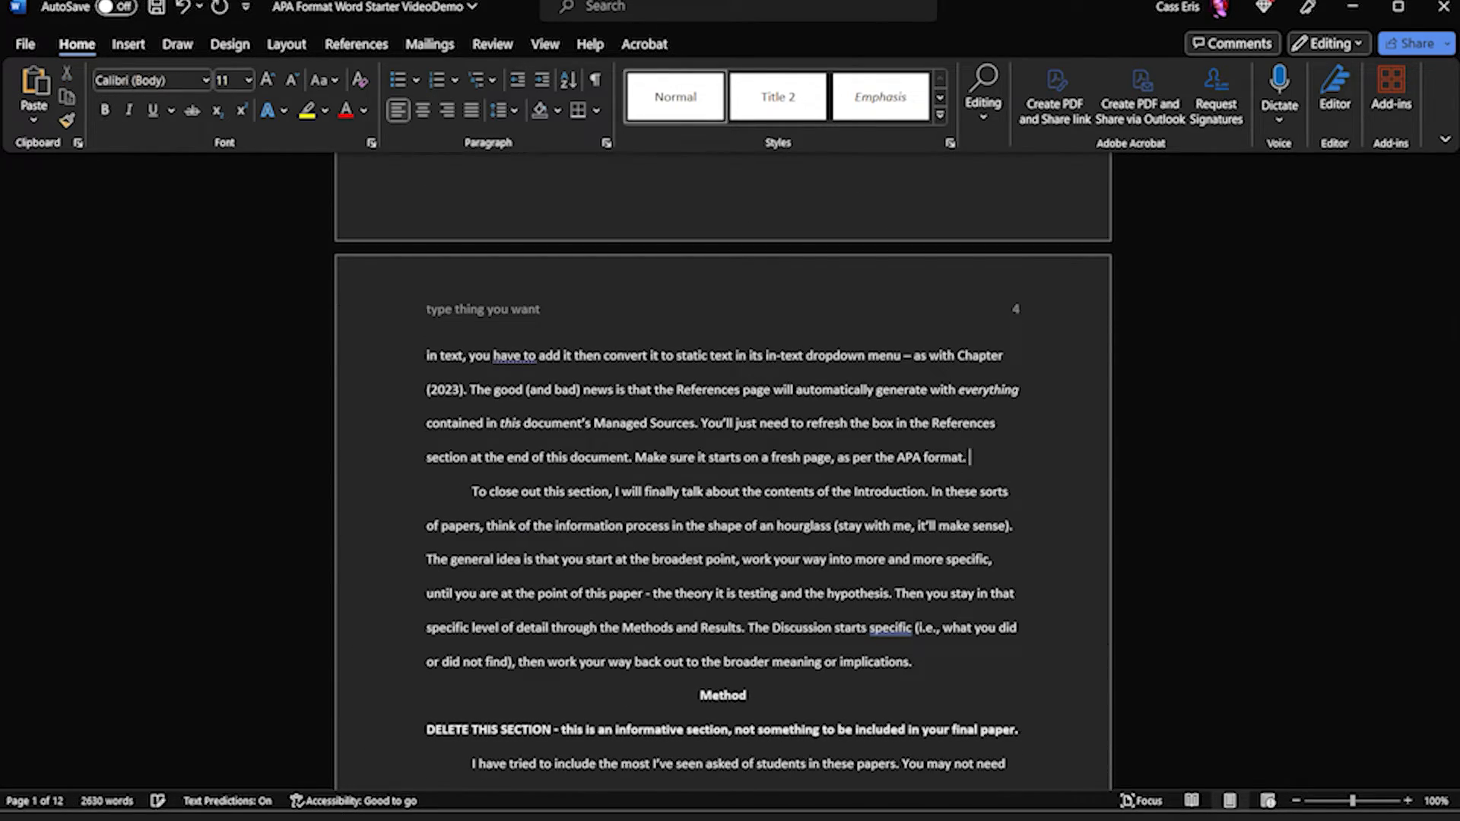
Step: Open the Source Manager and bring its whole window into view over the document
left_click(359, 48)
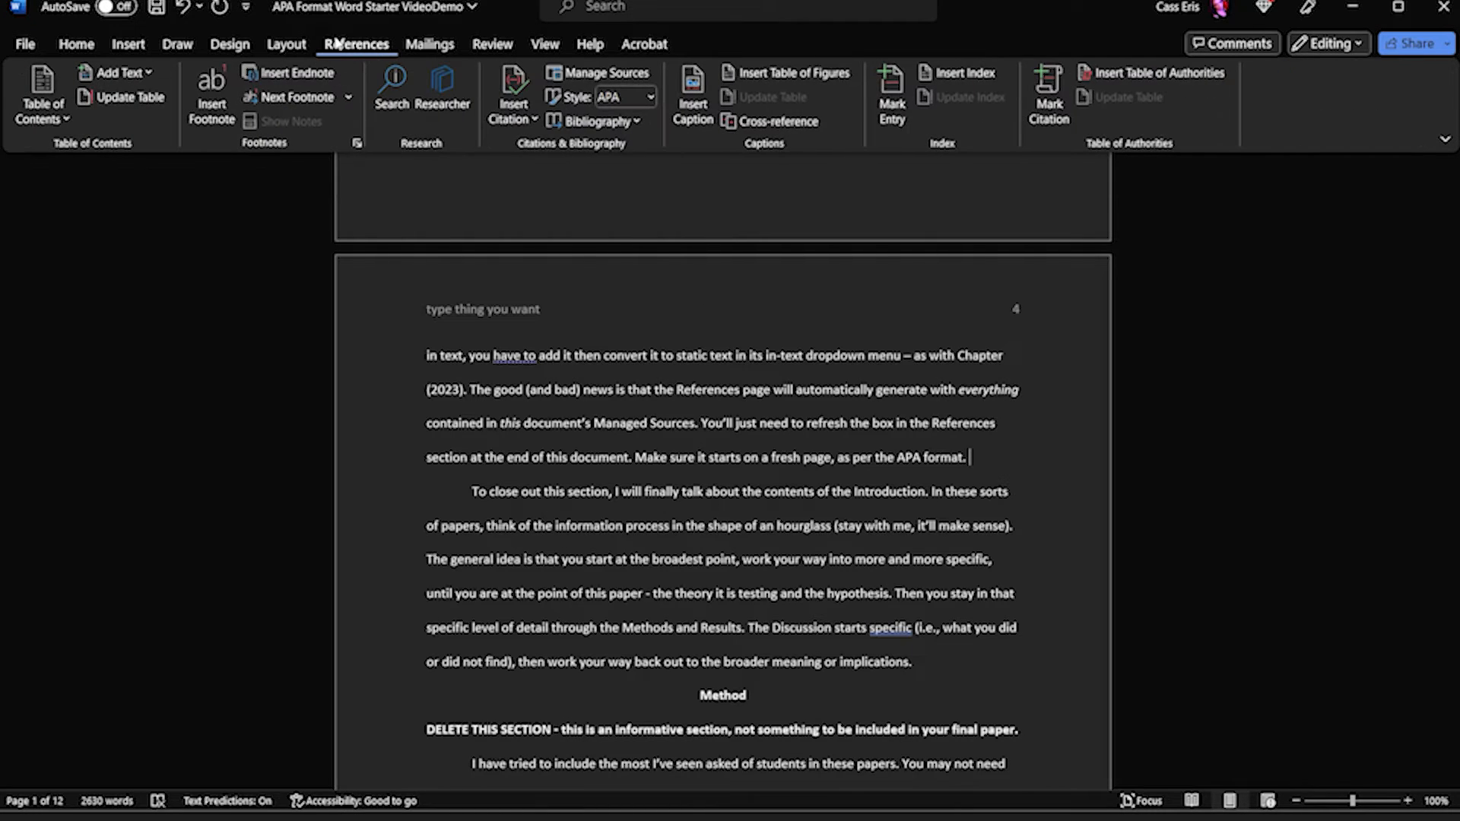
left_click(566, 74)
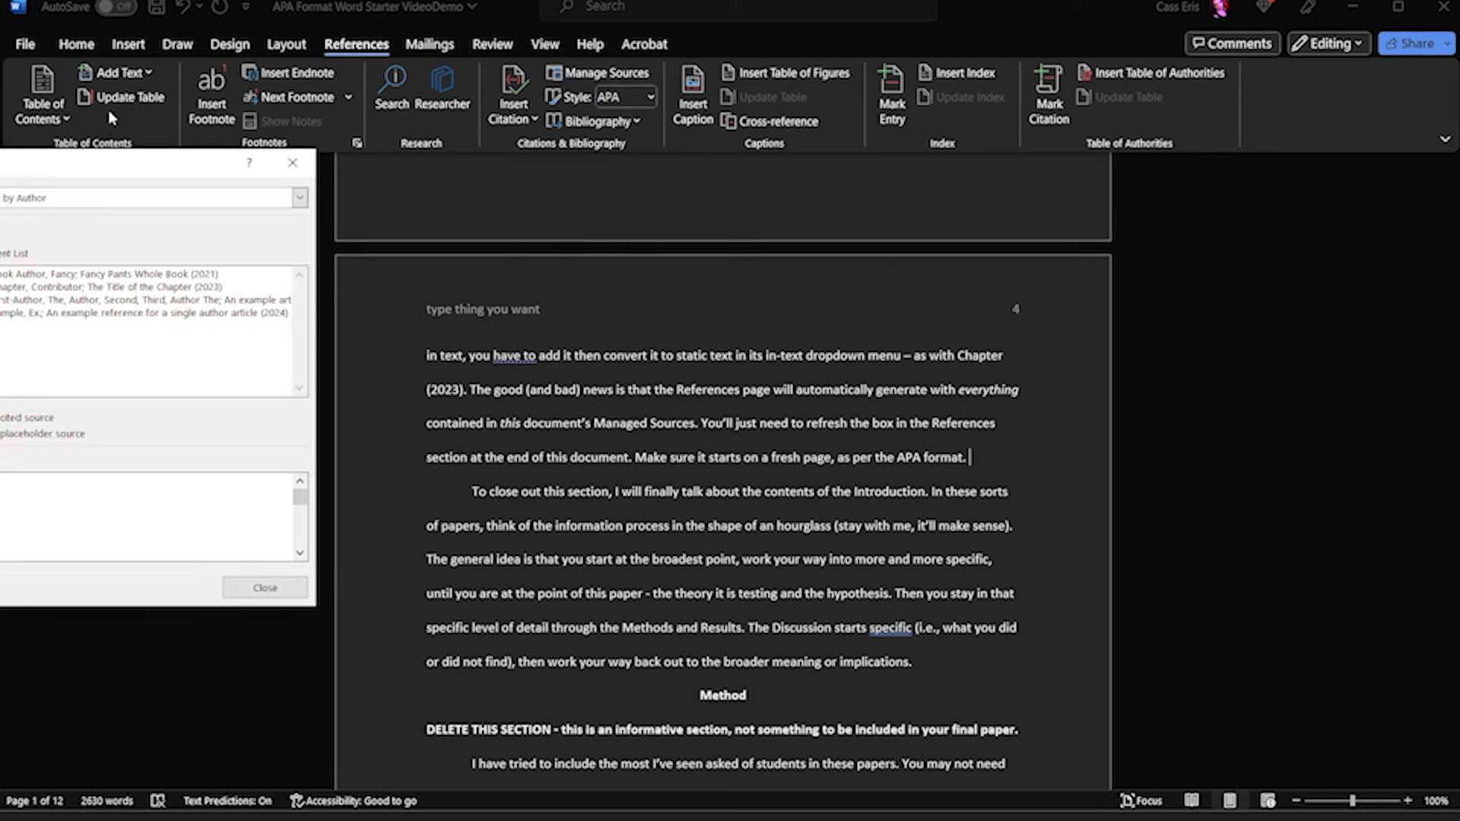
left_click_drag(68, 171, 928, 267)
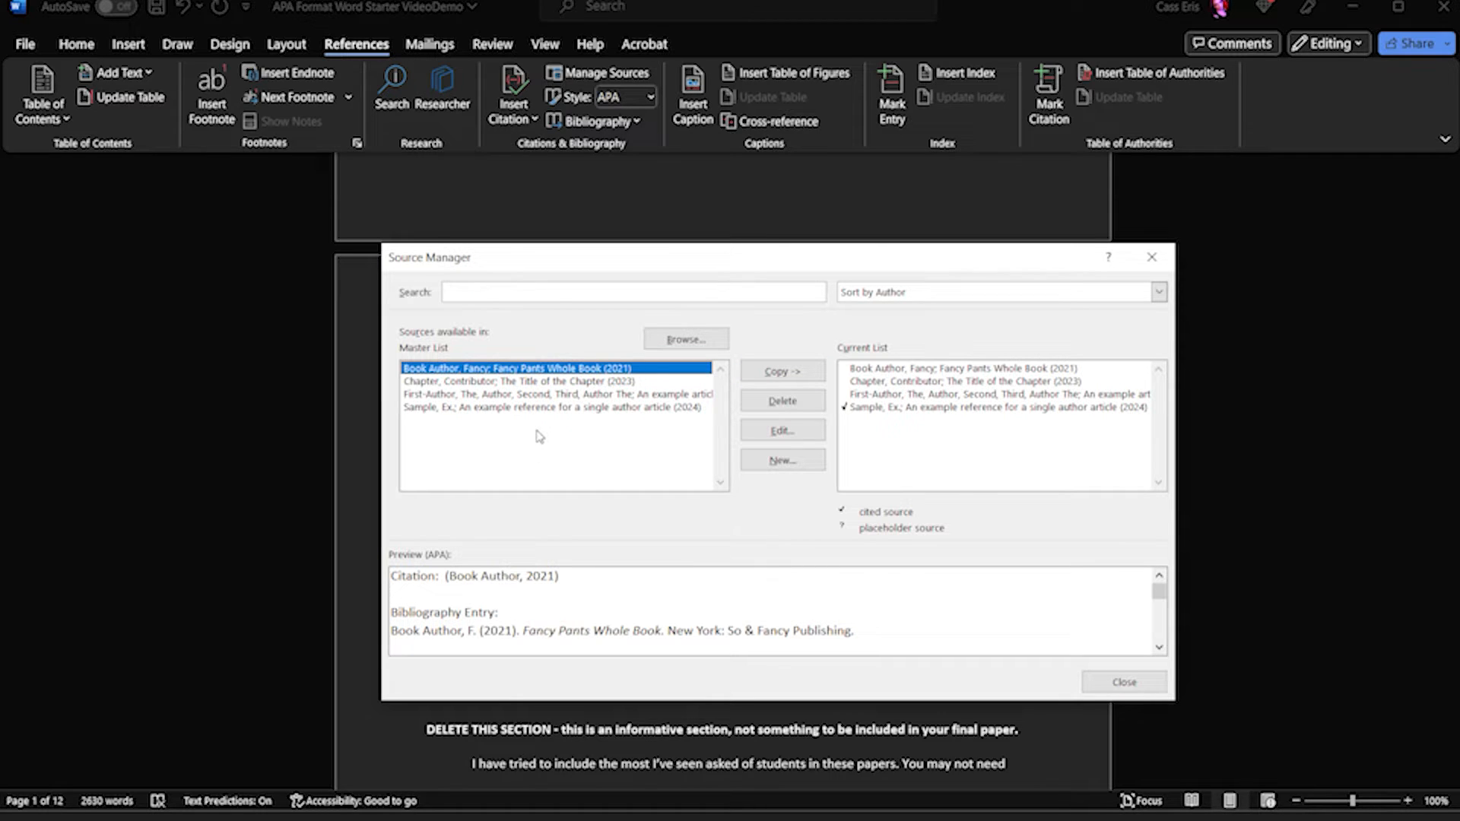
Step: Examine the new journal article source form with all bibliography fields and its tag name, and close it and the Source Manager without saving
left_click(790, 460)
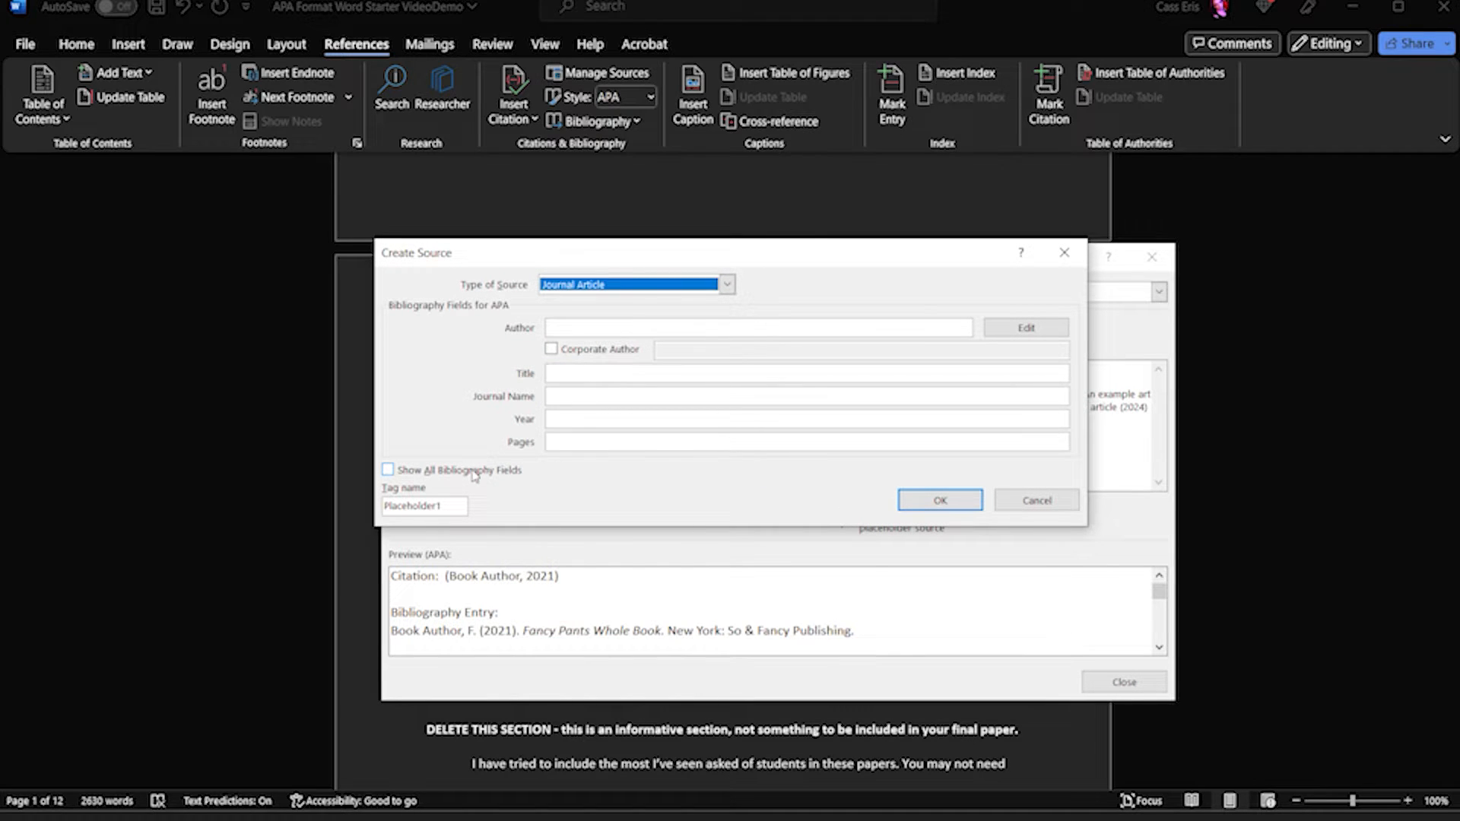
left_click(471, 471)
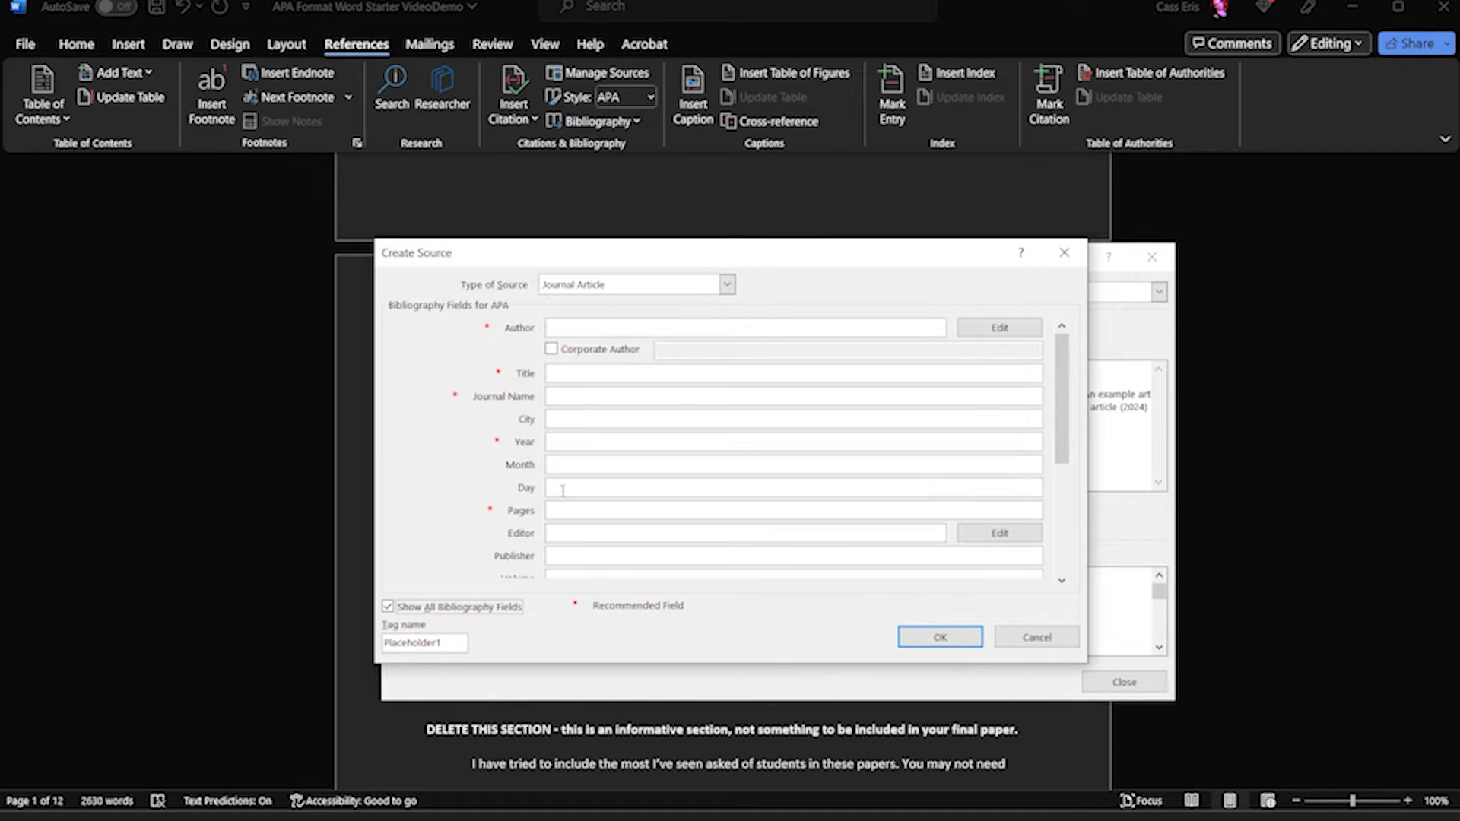
left_click(461, 607)
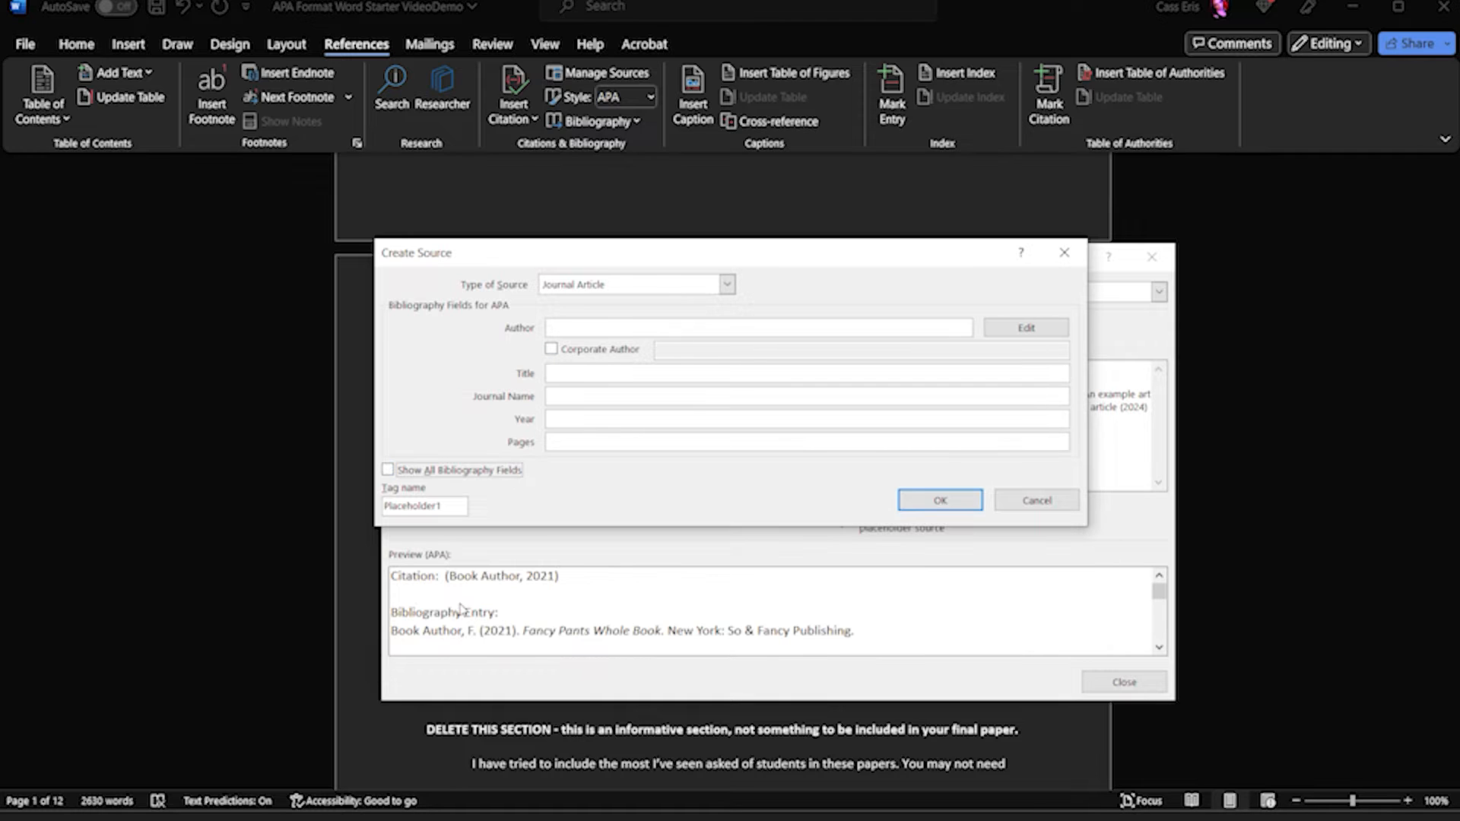
left_click(501, 472)
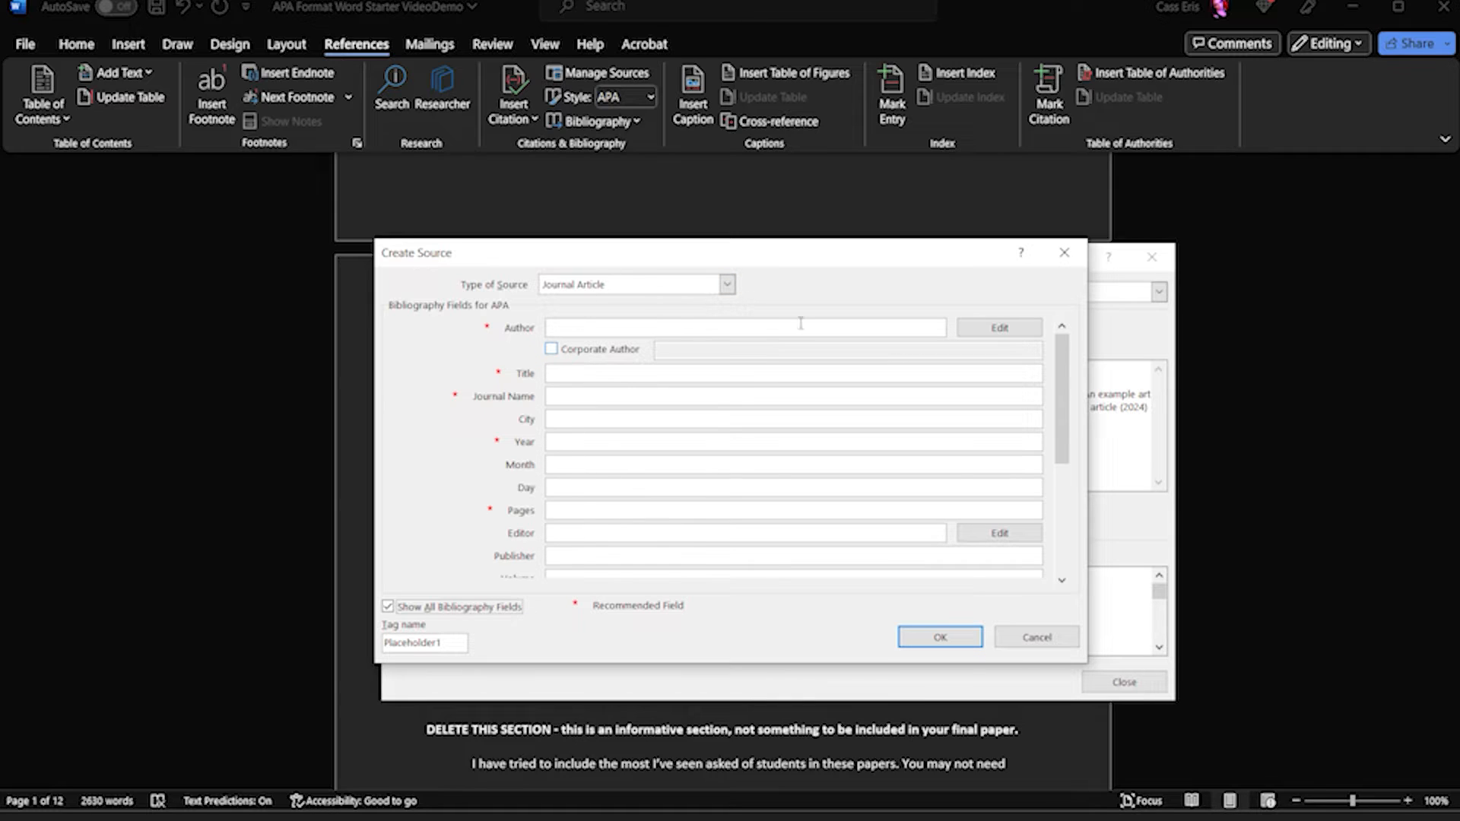
left_click(672, 323)
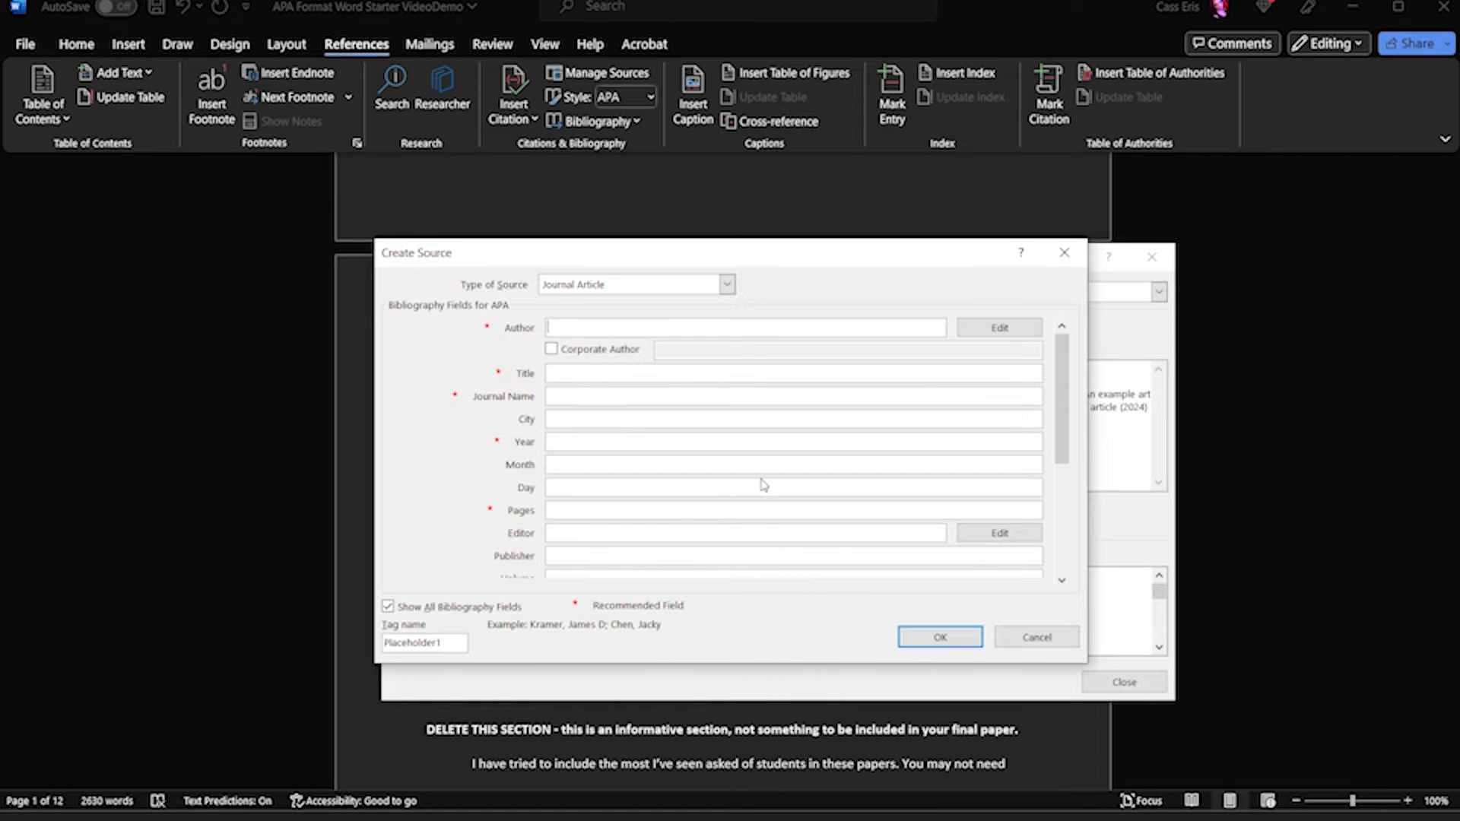
left_click_drag(457, 643, 369, 644)
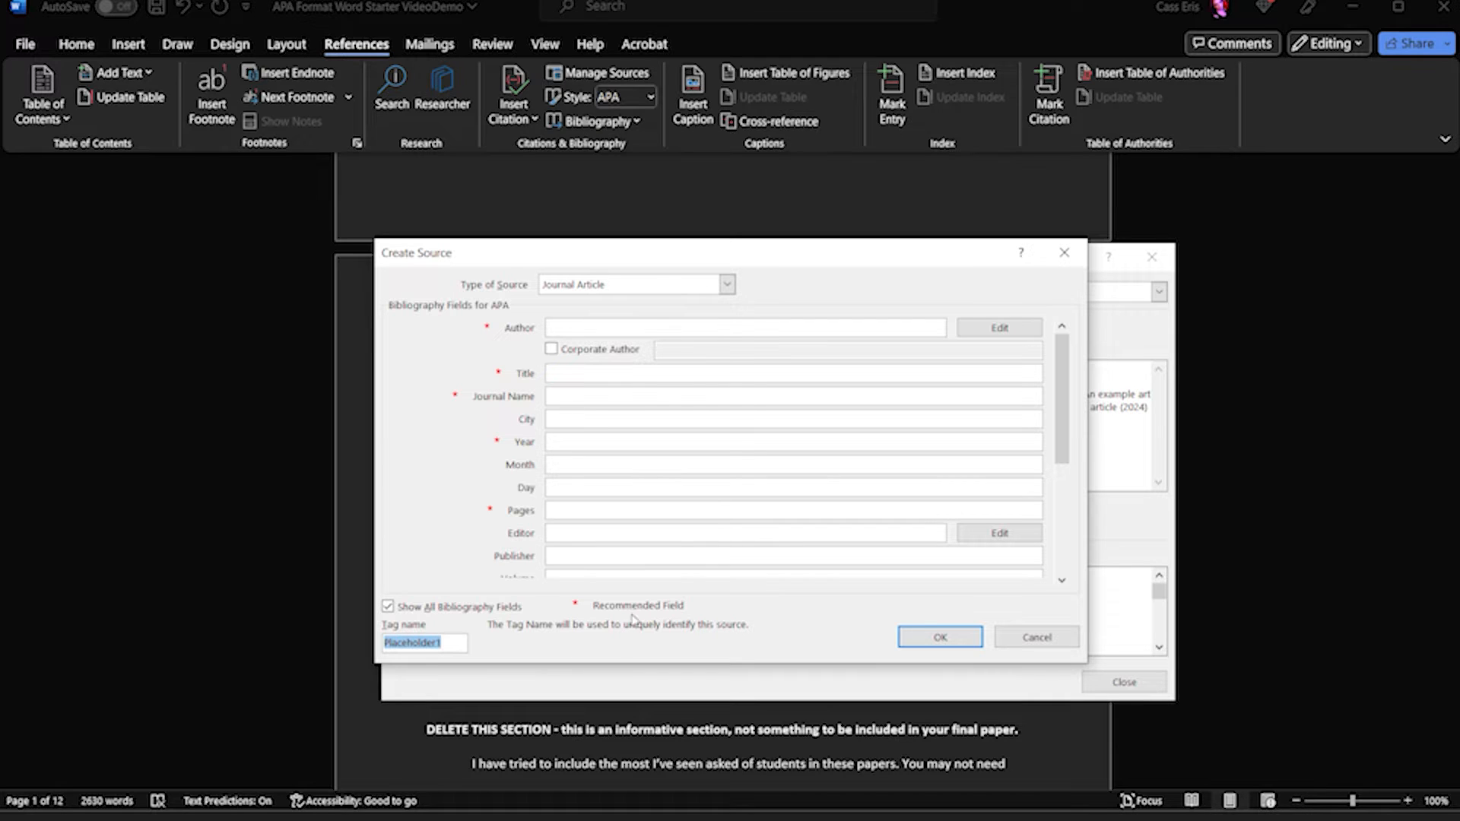
left_click(1031, 634)
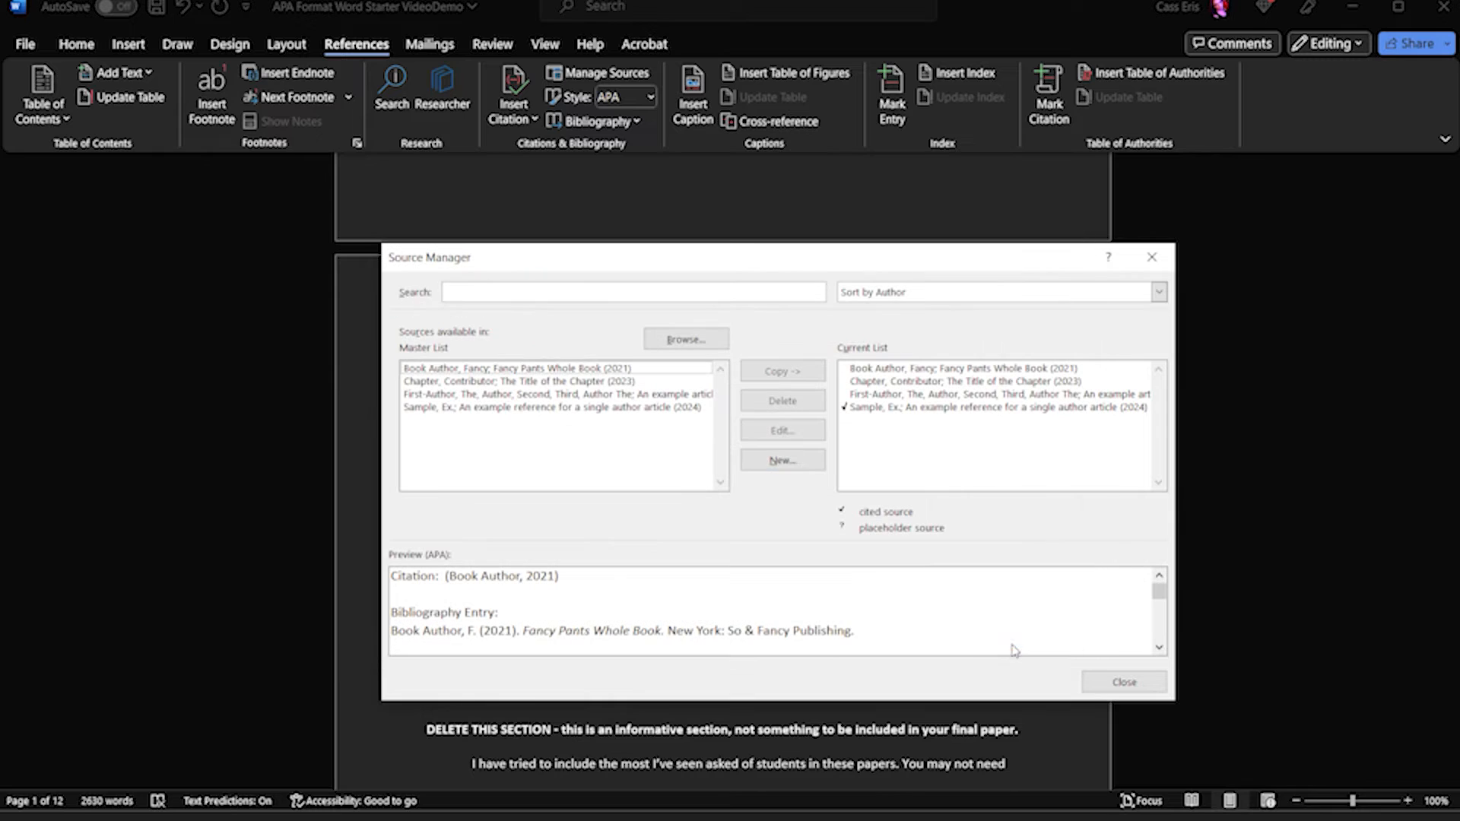
left_click(1102, 680)
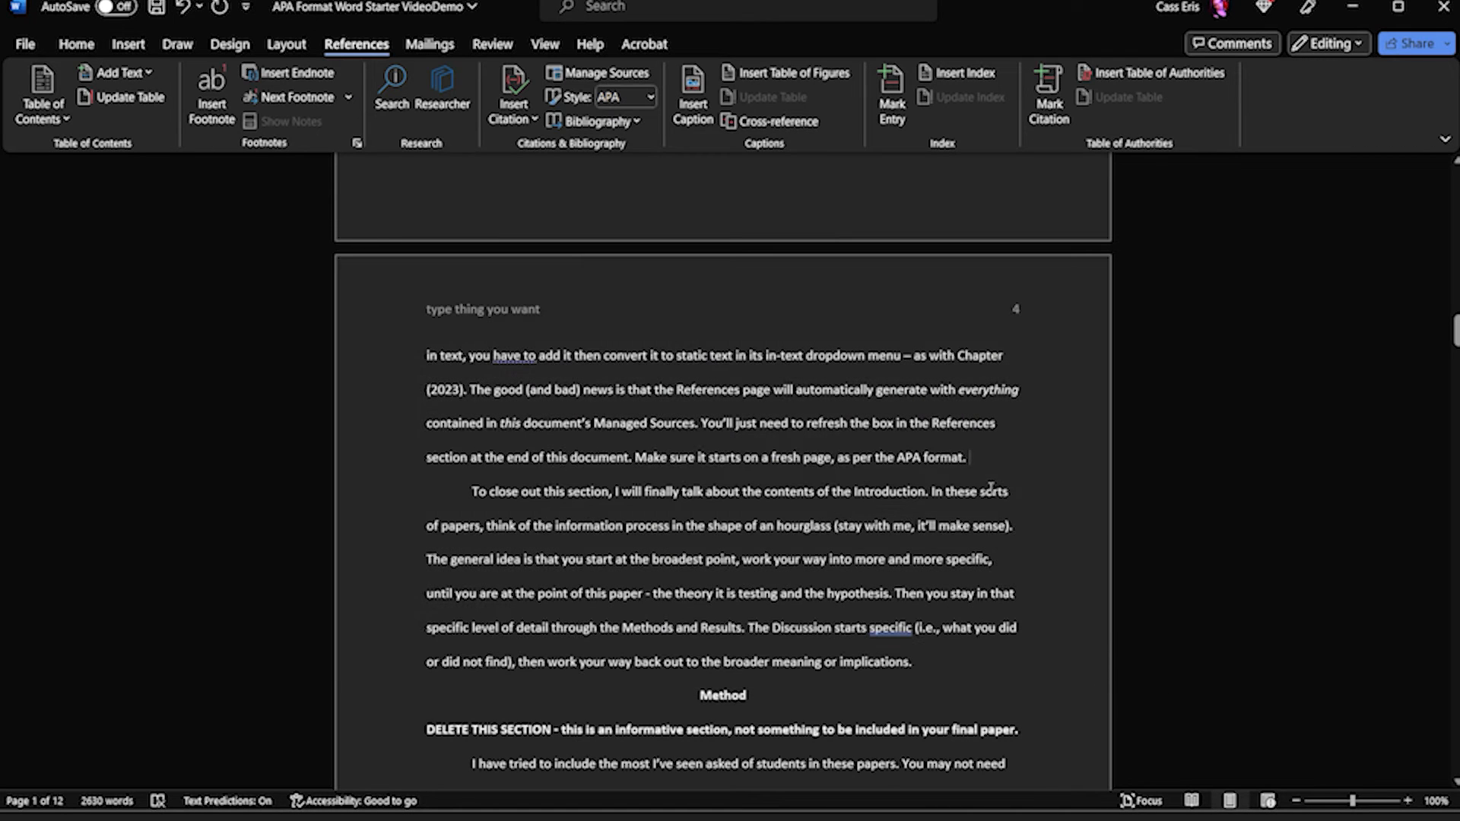
Step: Insert the citation for the single-author article Sample (2024) at the end of the paragraph and select it
left_click(530, 120)
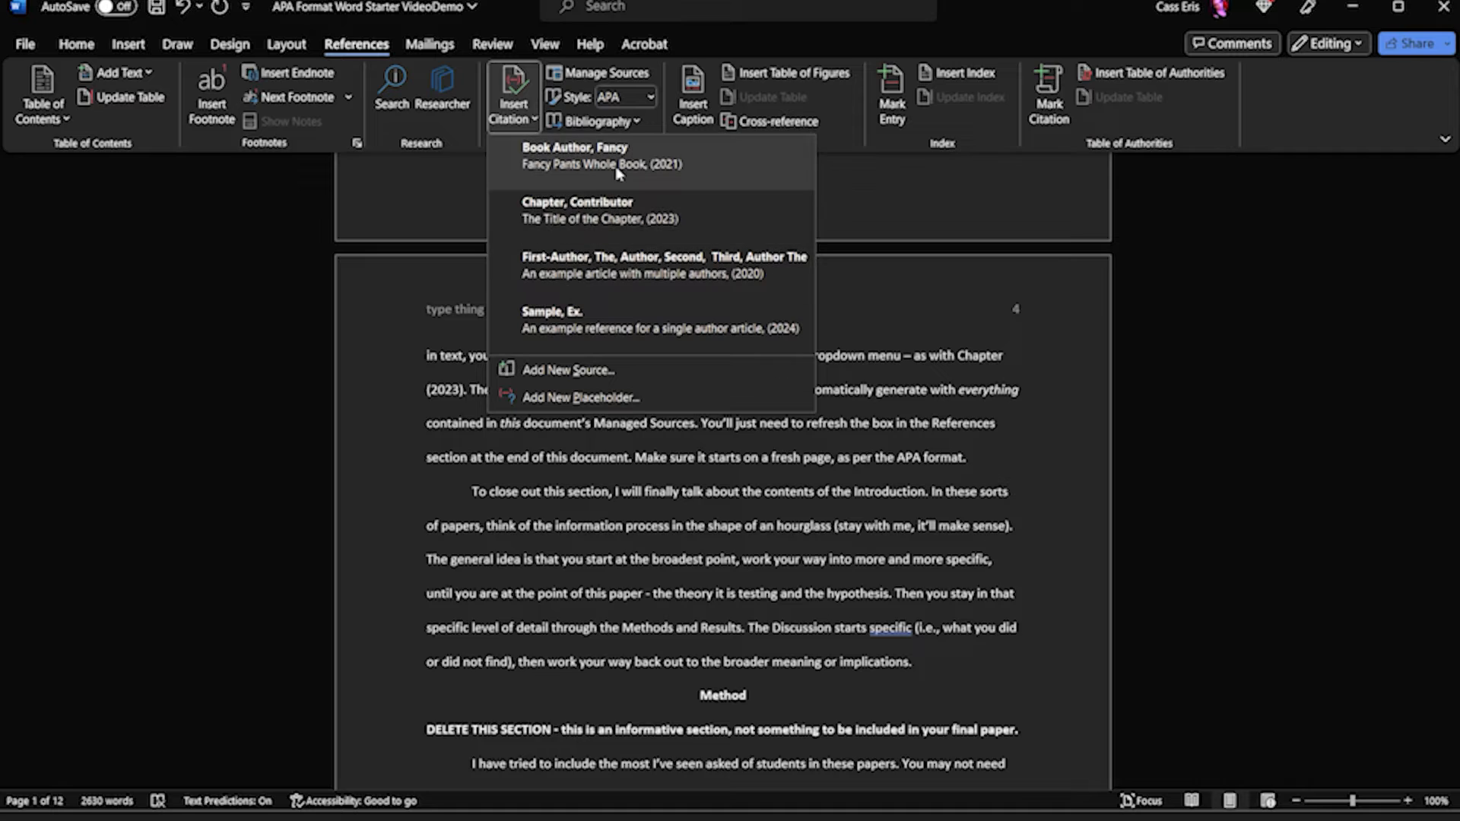
left_click(604, 319)
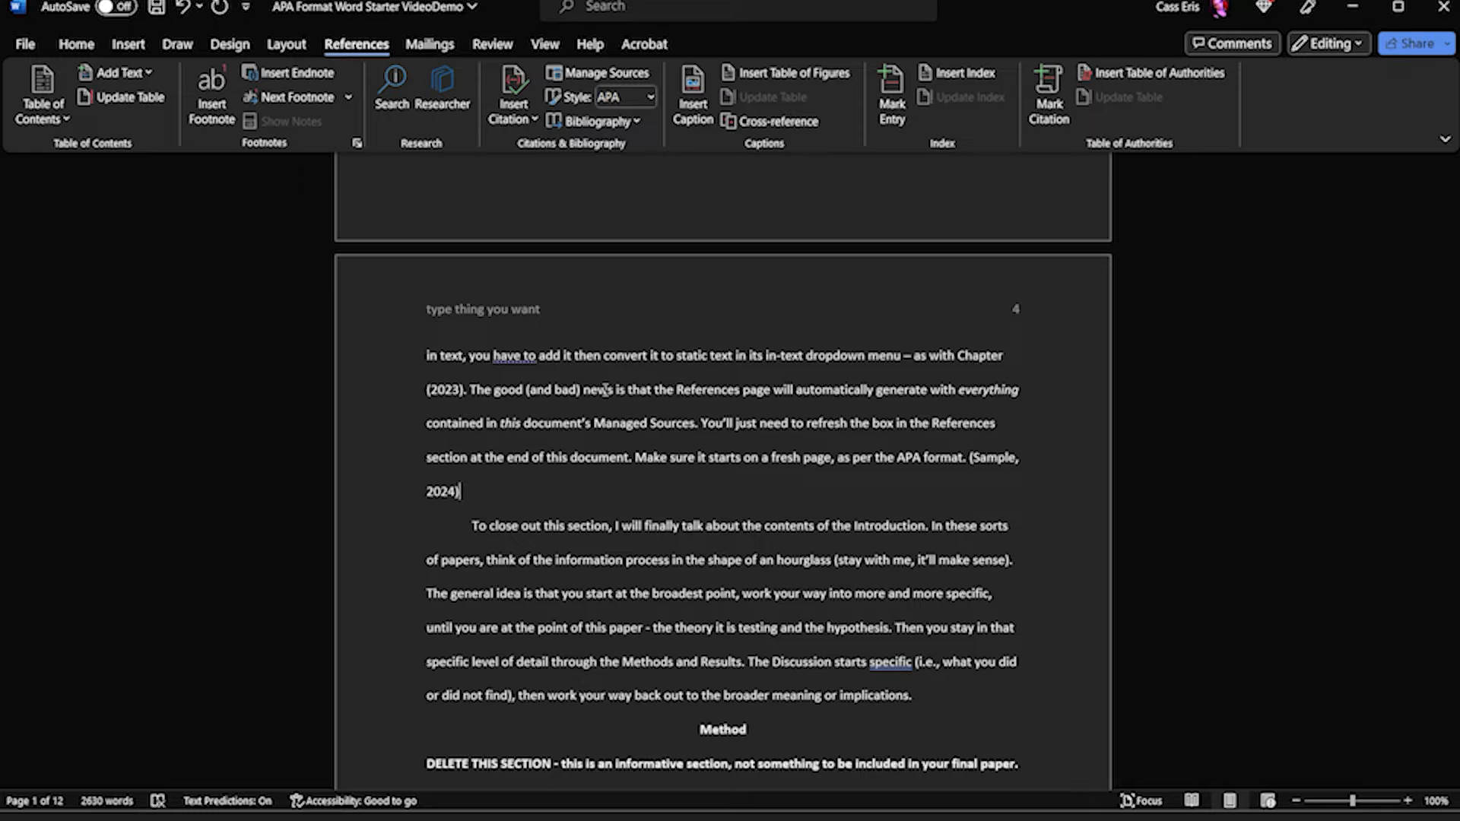
left_click(973, 460)
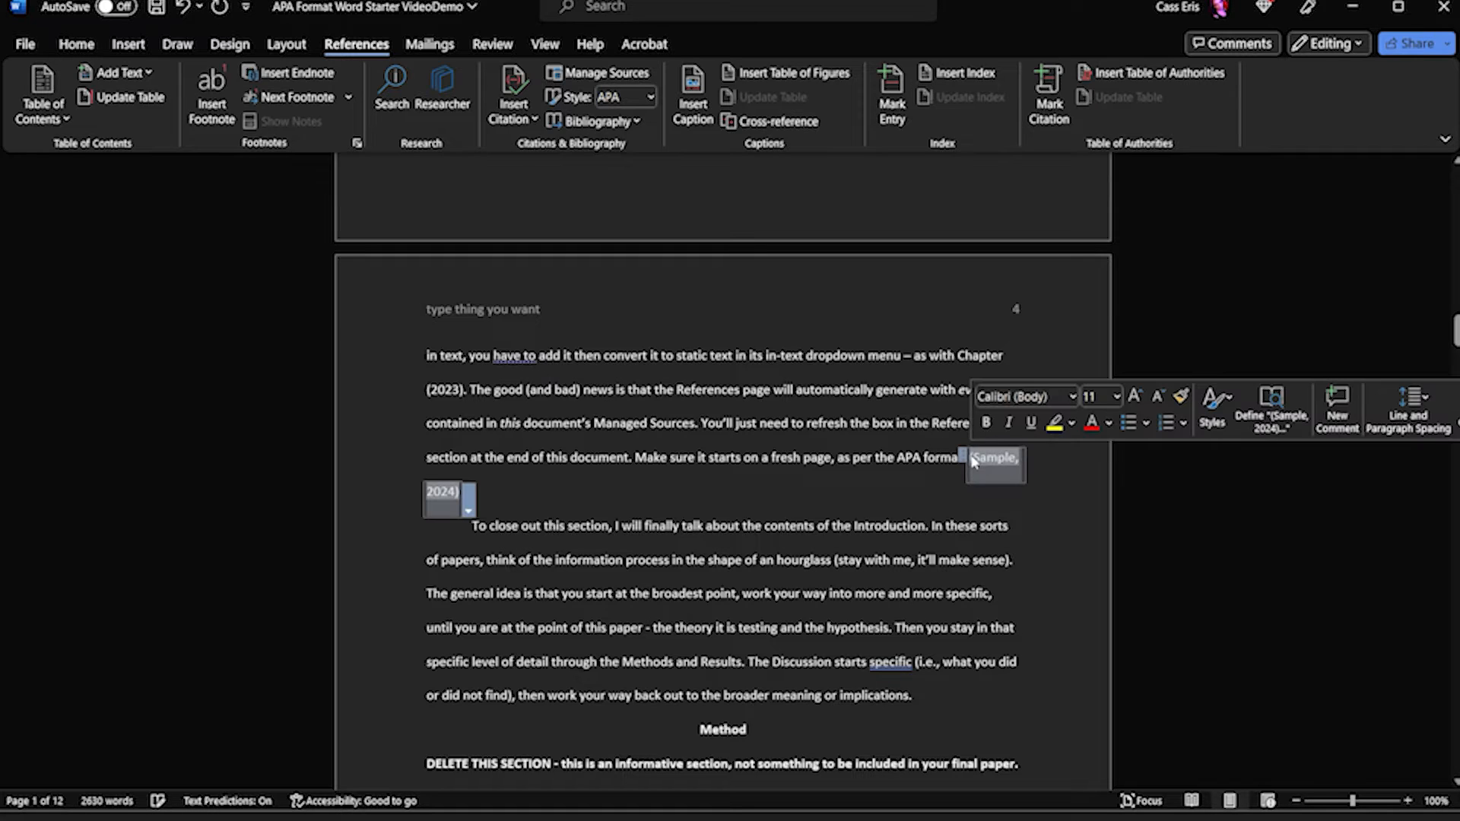
Step: Highlight the narrative citation Chapter (2023) in the page 4 paragraph as a comparison for the inserted citation
left_click(973, 453)
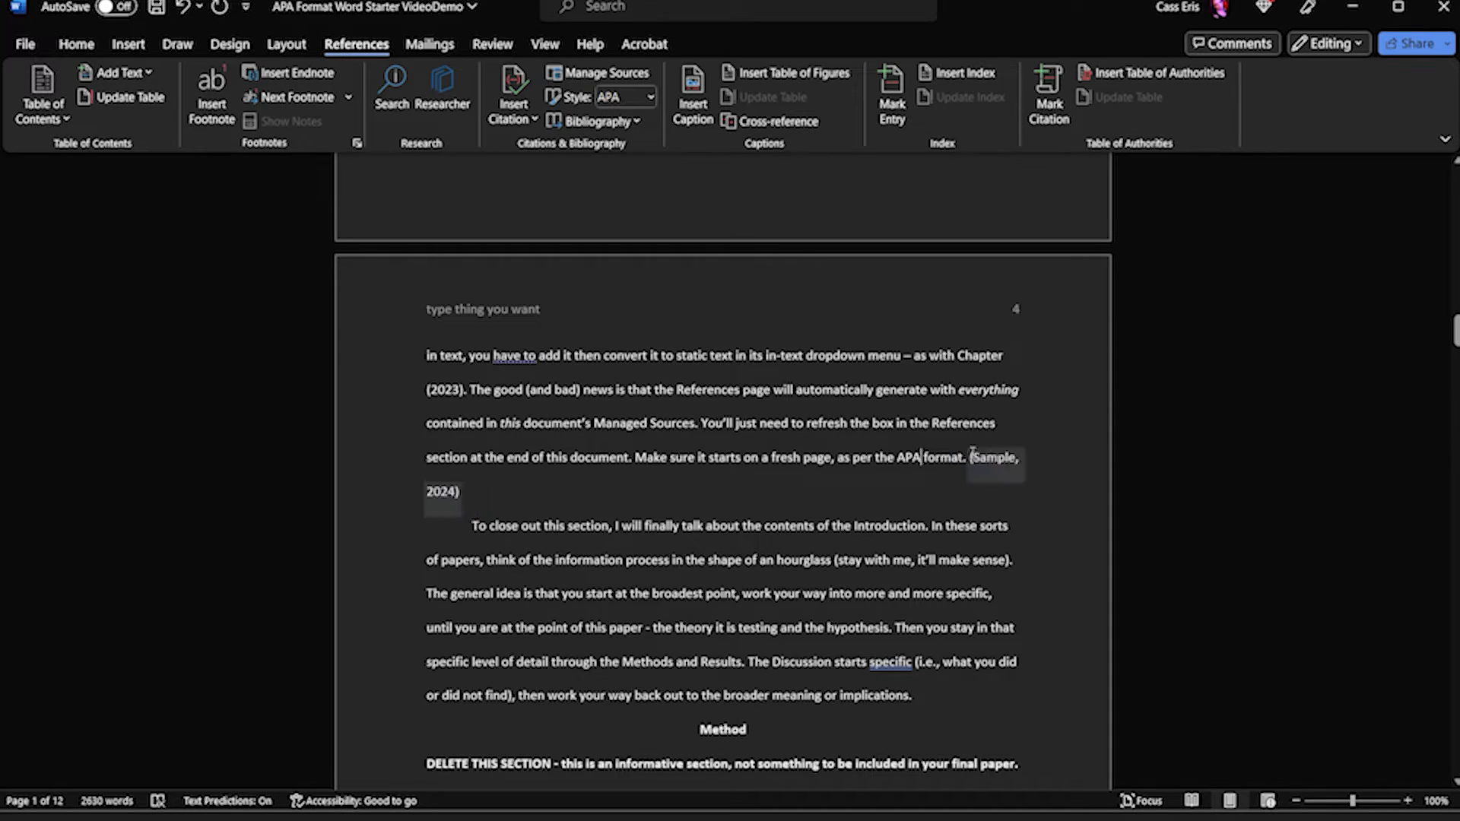
left_click(976, 462)
left_click_drag(943, 357, 460, 396)
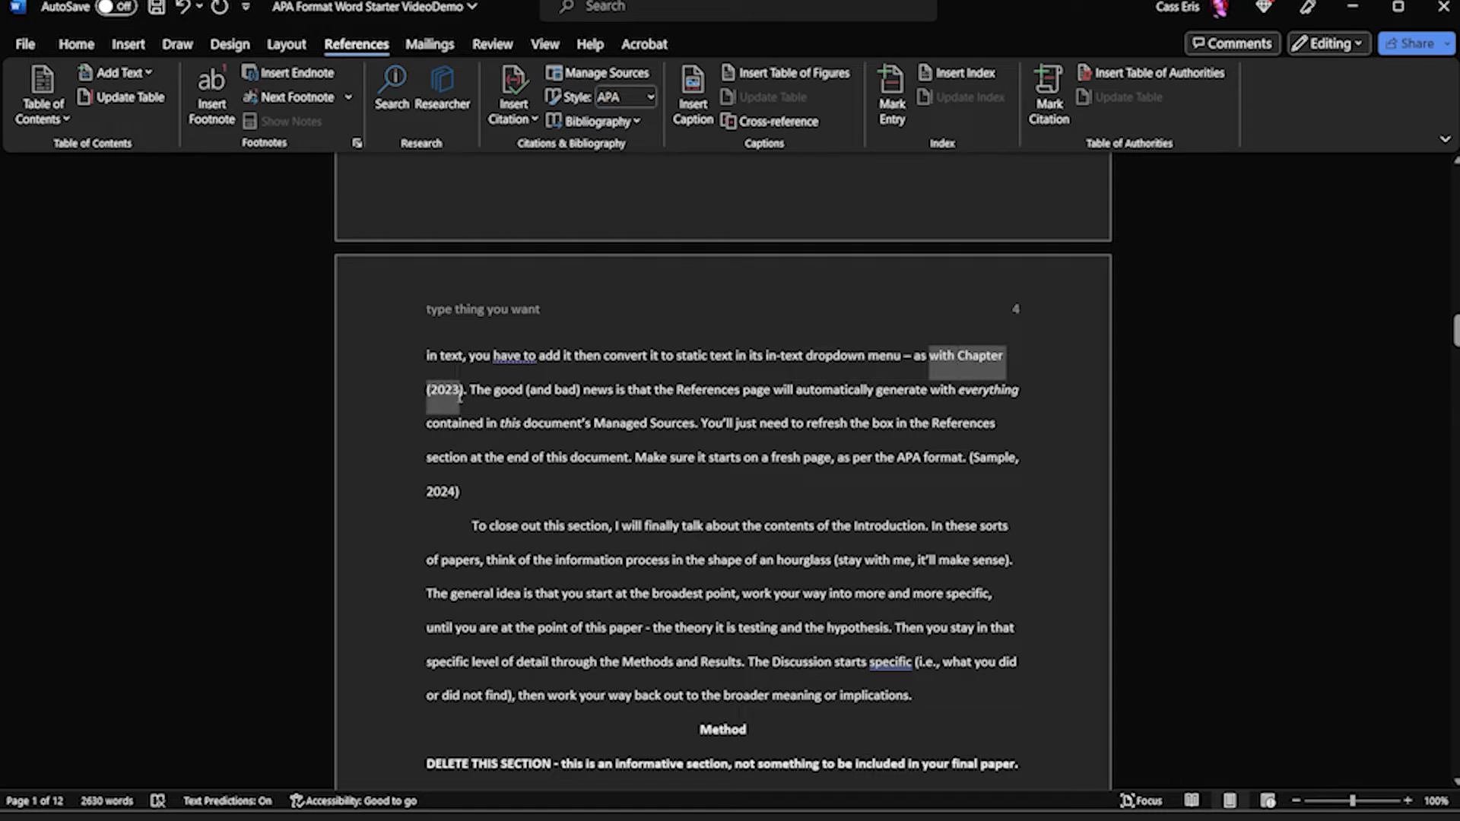
left_click(1021, 390)
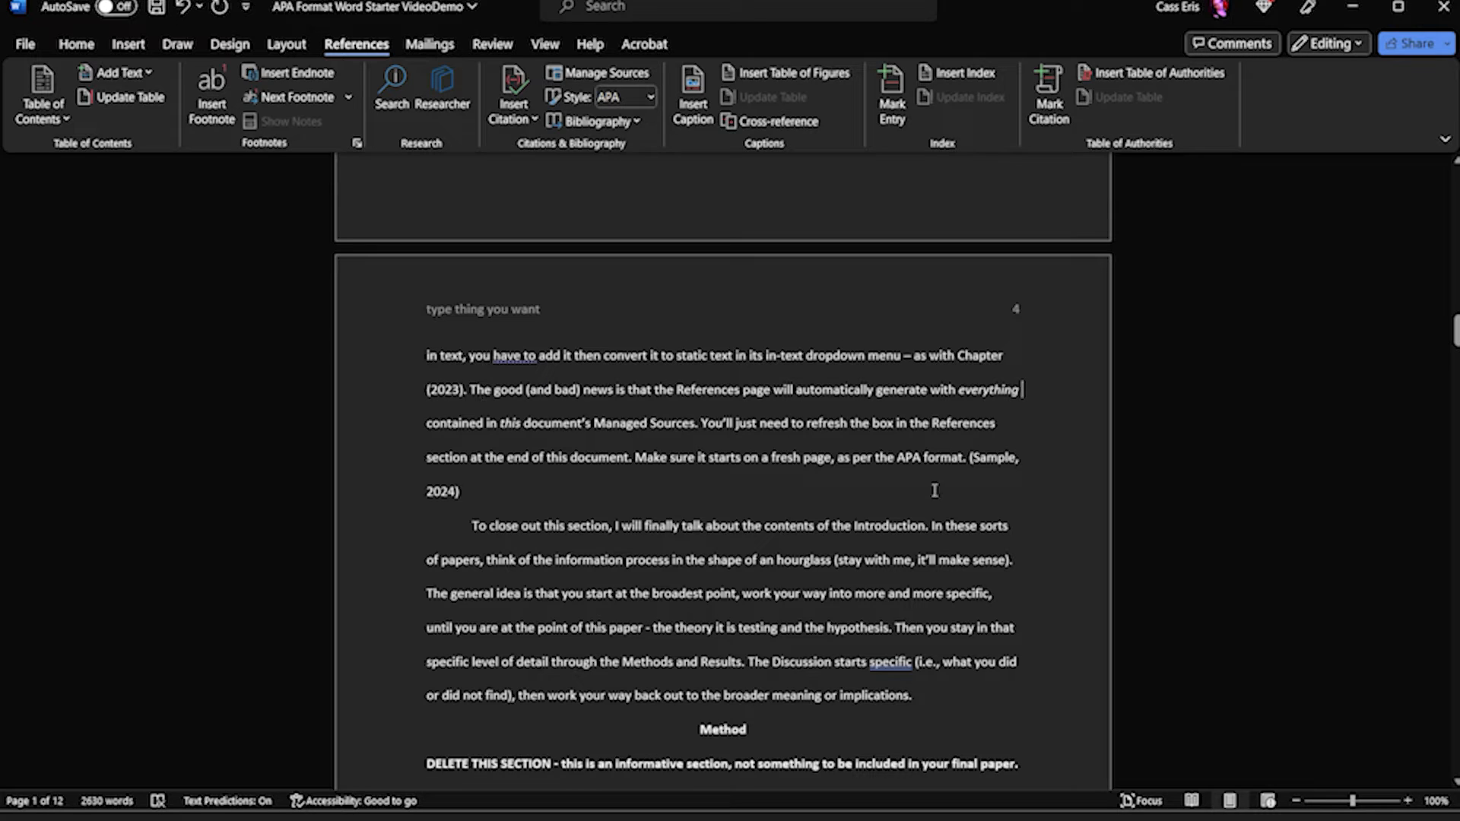
Step: Convert the (Sample, 2024) citation to static text and rewrite it in narrative form as Sample (2024)
left_click(992, 457)
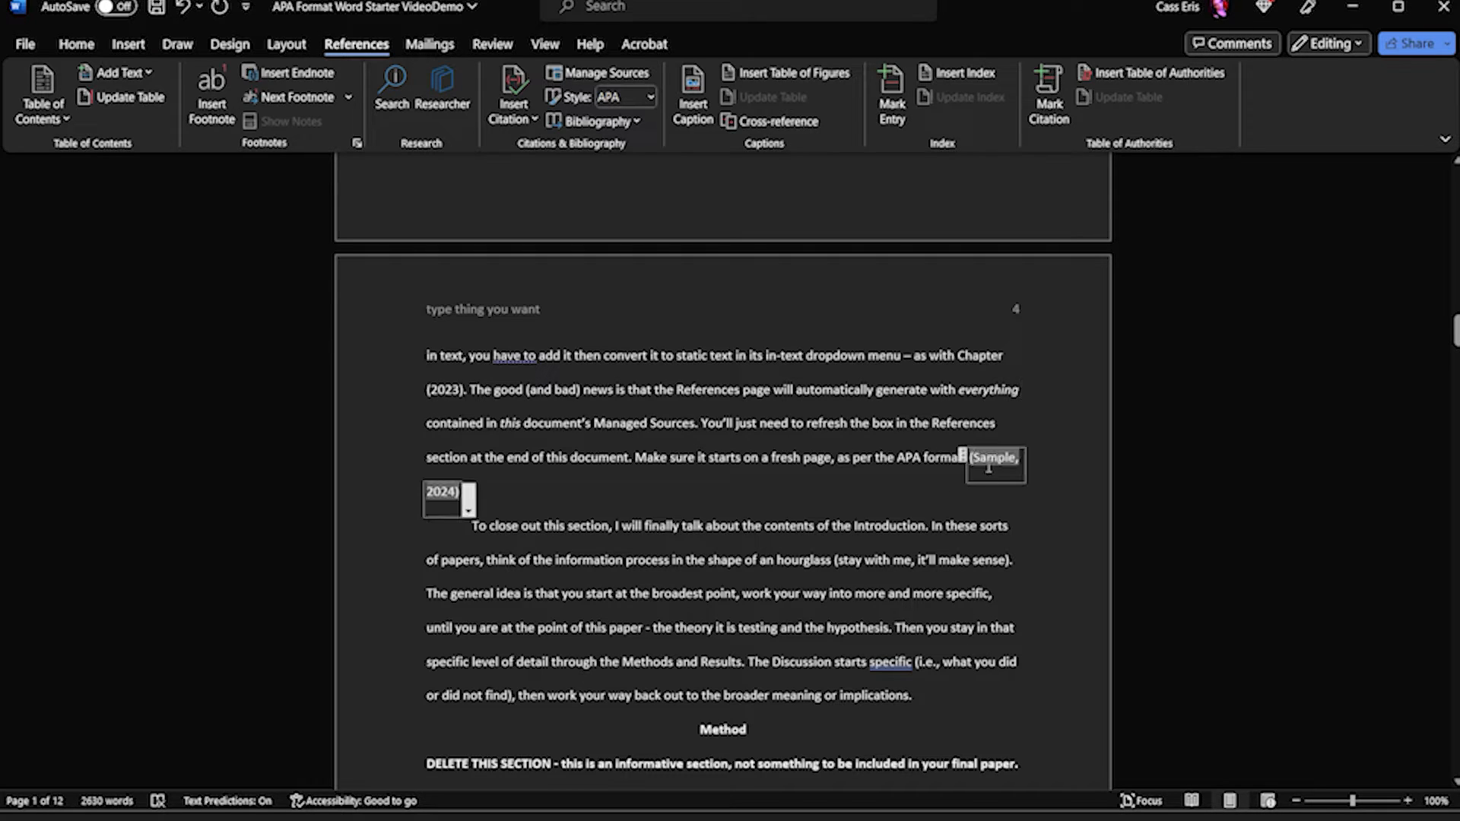
left_click(469, 514)
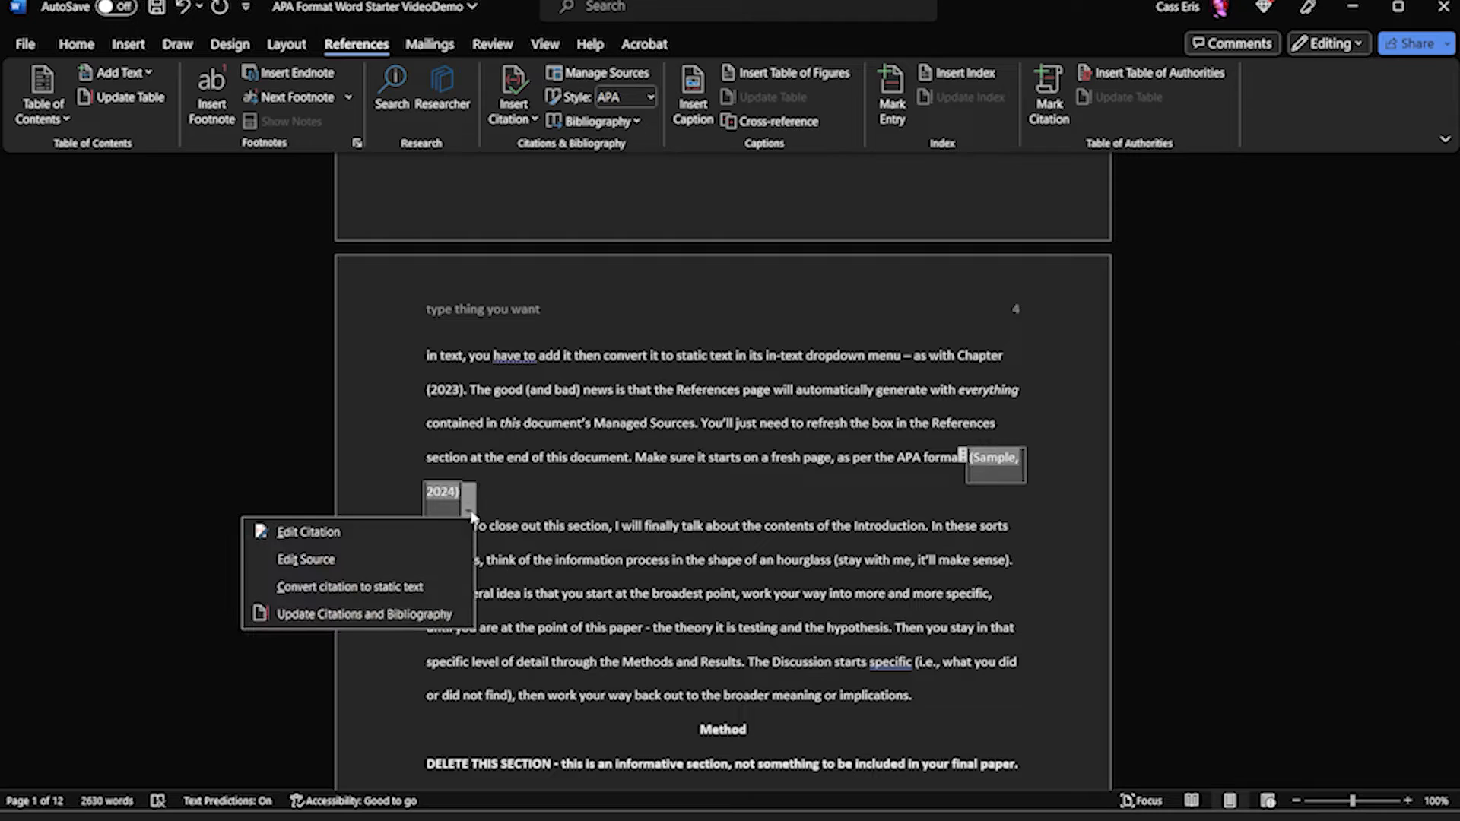
left_click(416, 590)
key("Delete")
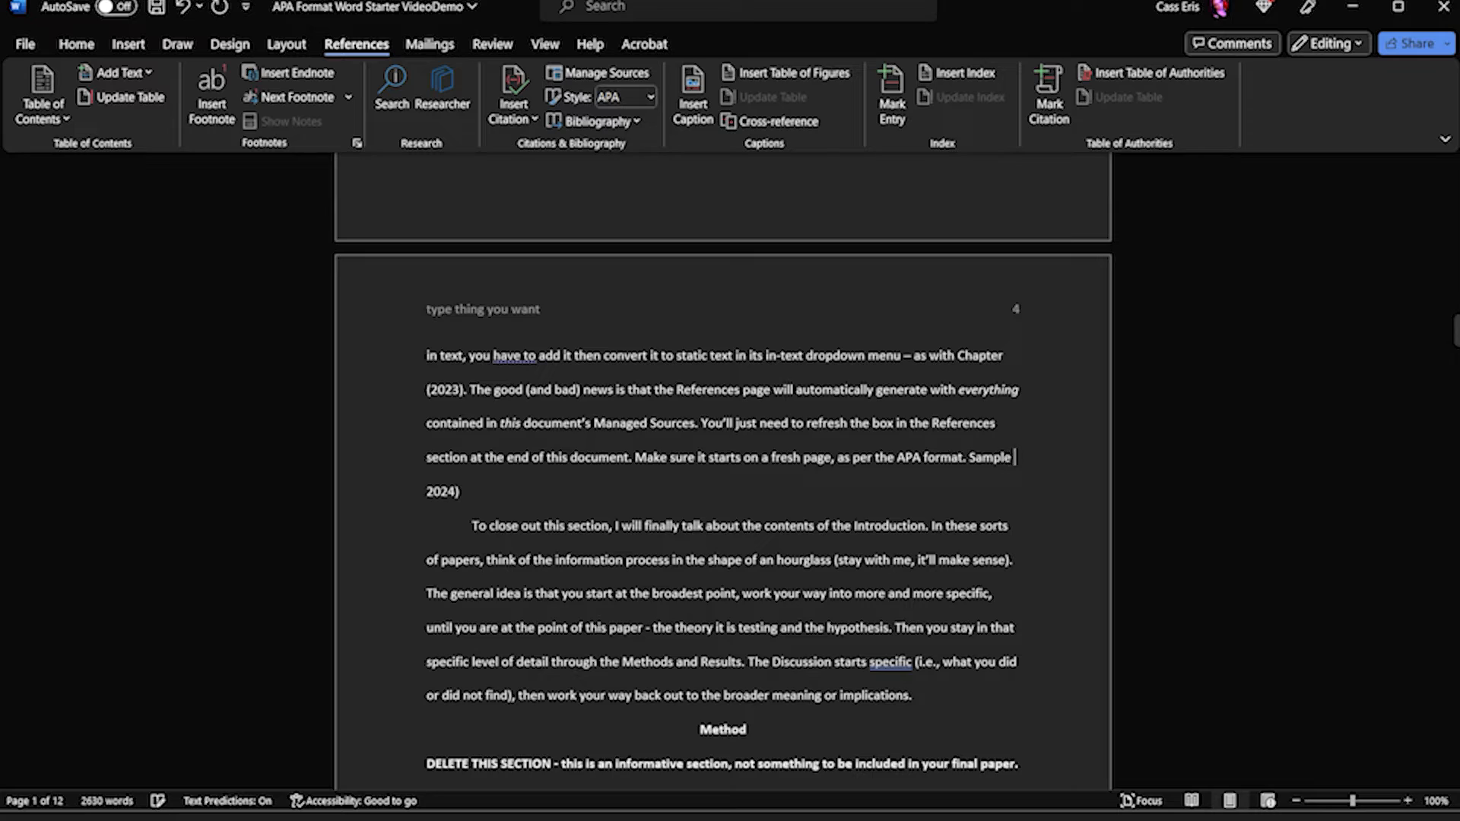
type("(")
key("Delete")
key("End")
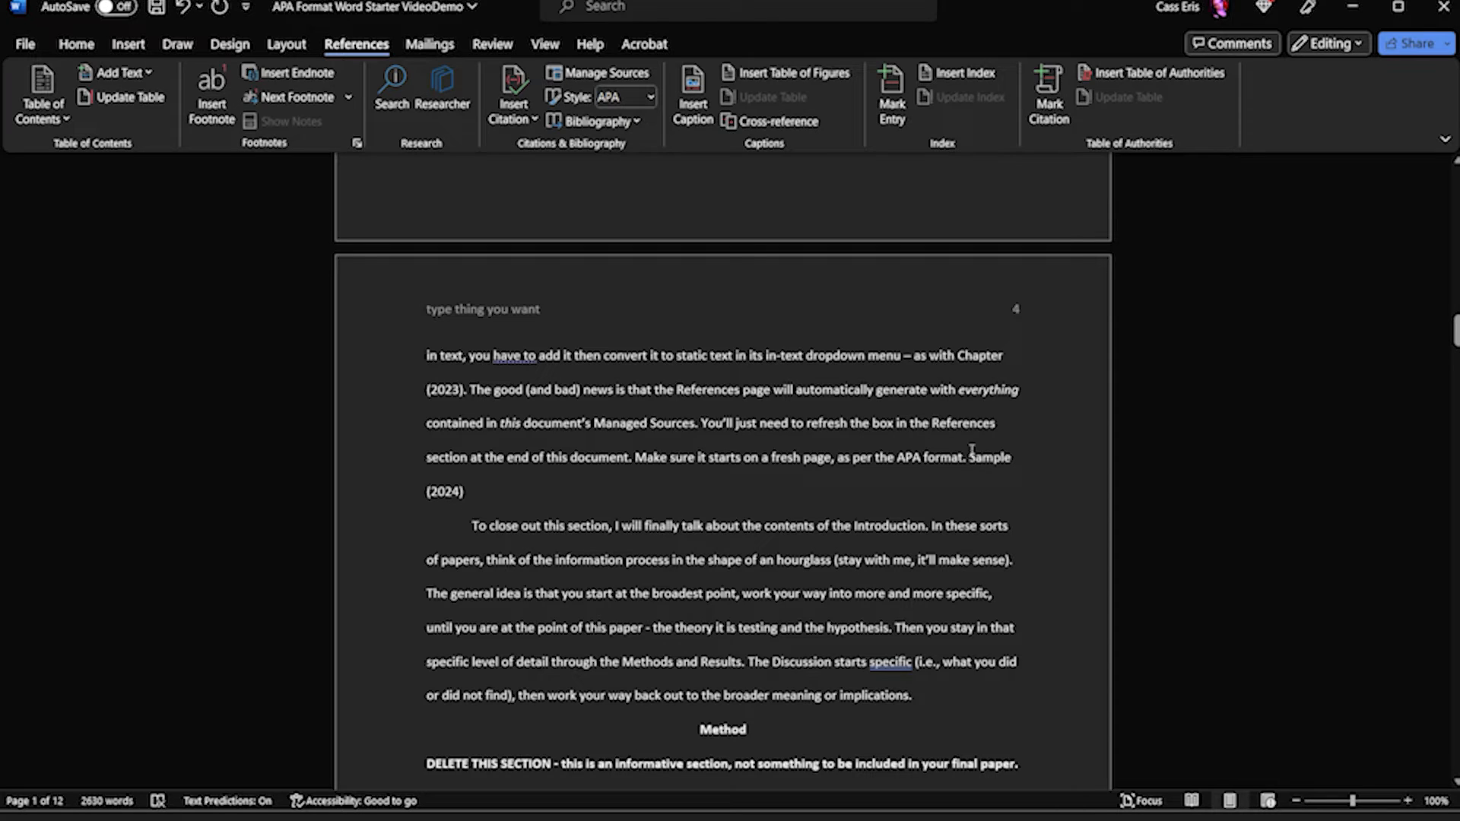
left_click(940, 458)
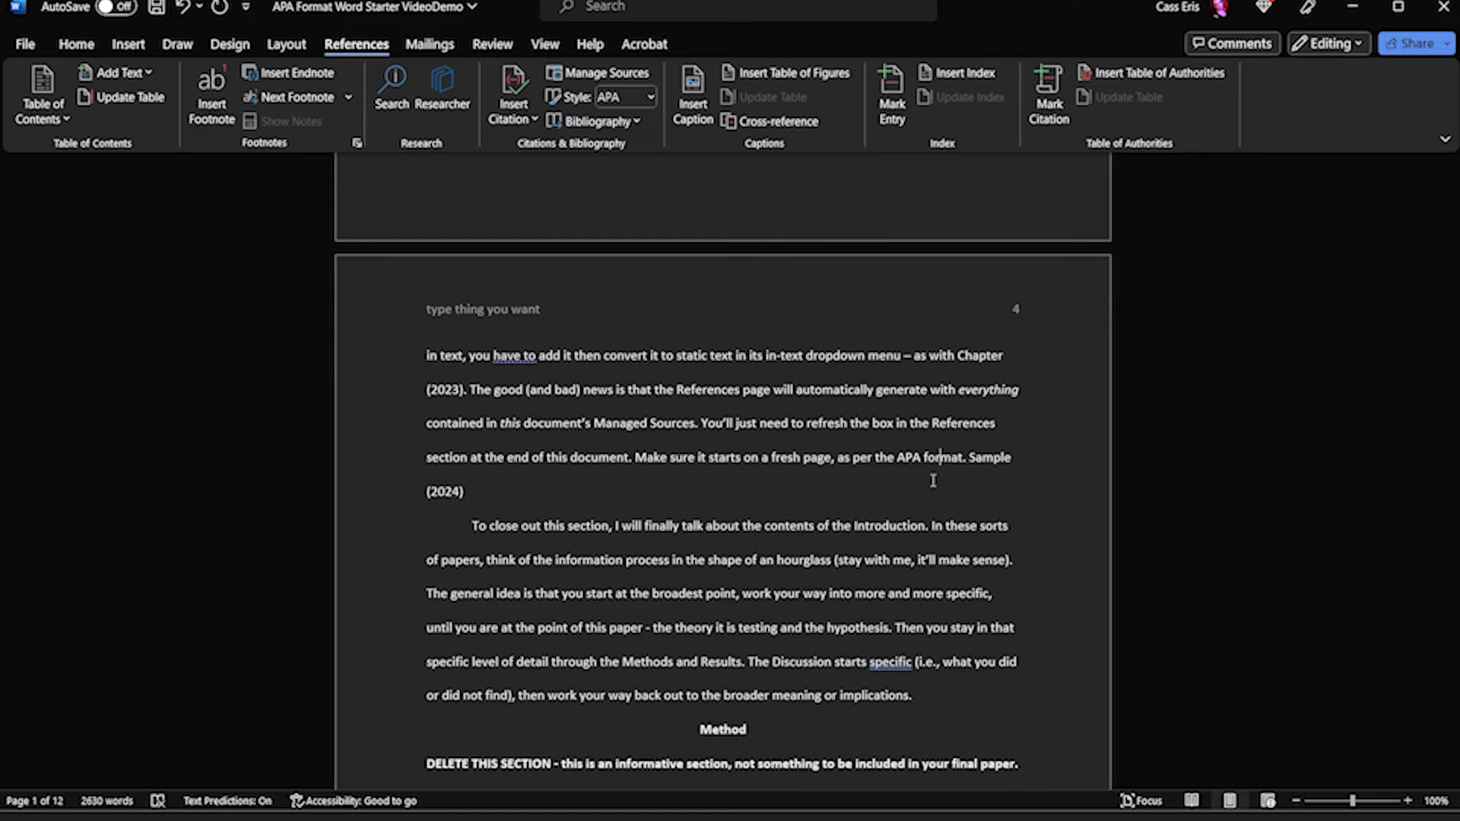
Step: Highlight the informative "DELETE THIS SECTION" subsection under Method, from its heading through its closing reminder line
scroll(932, 481, "down", 4)
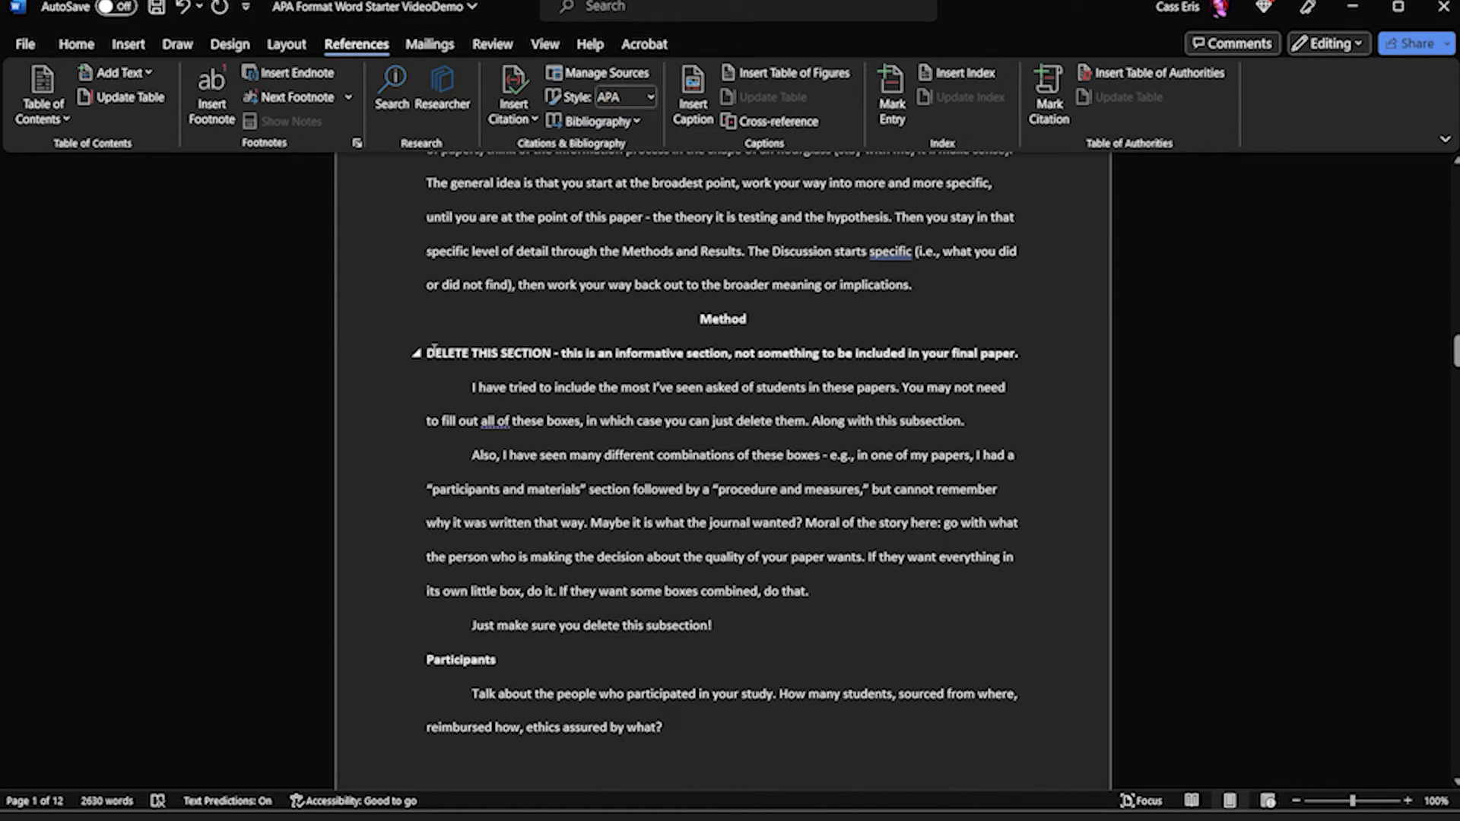
left_click_drag(428, 353, 598, 357)
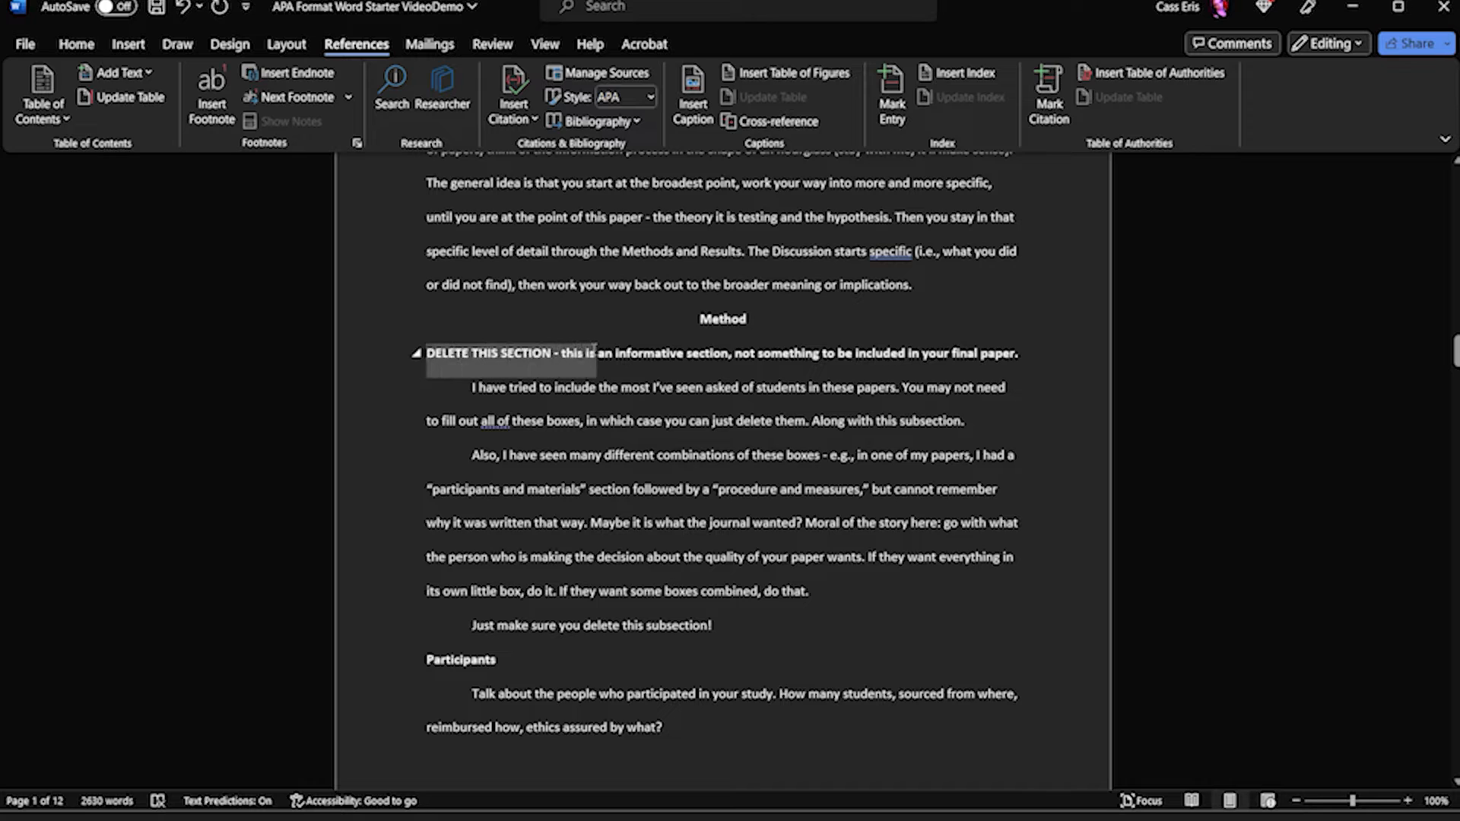
left_click(649, 368)
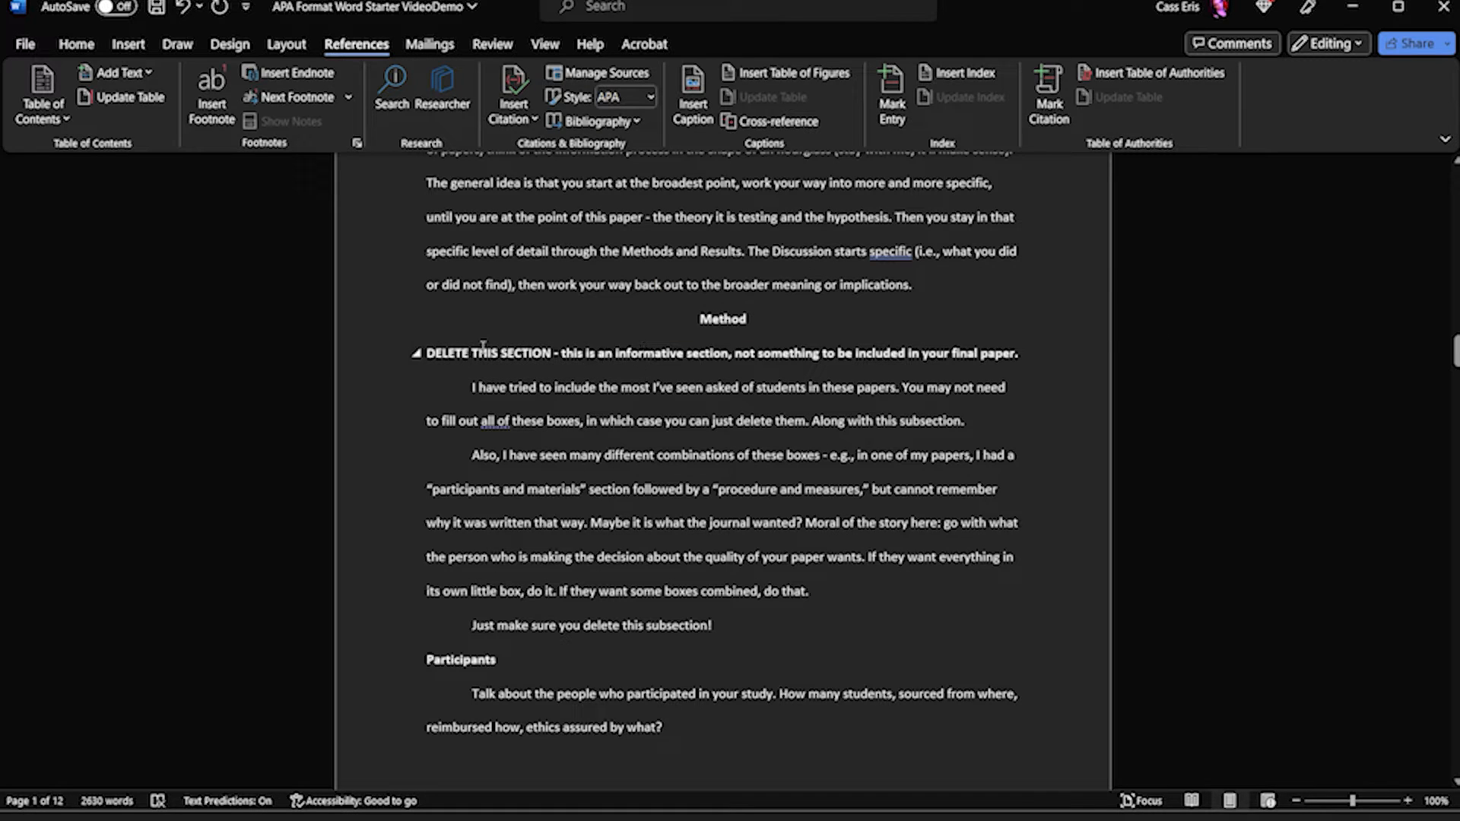
left_click_drag(428, 353, 768, 627)
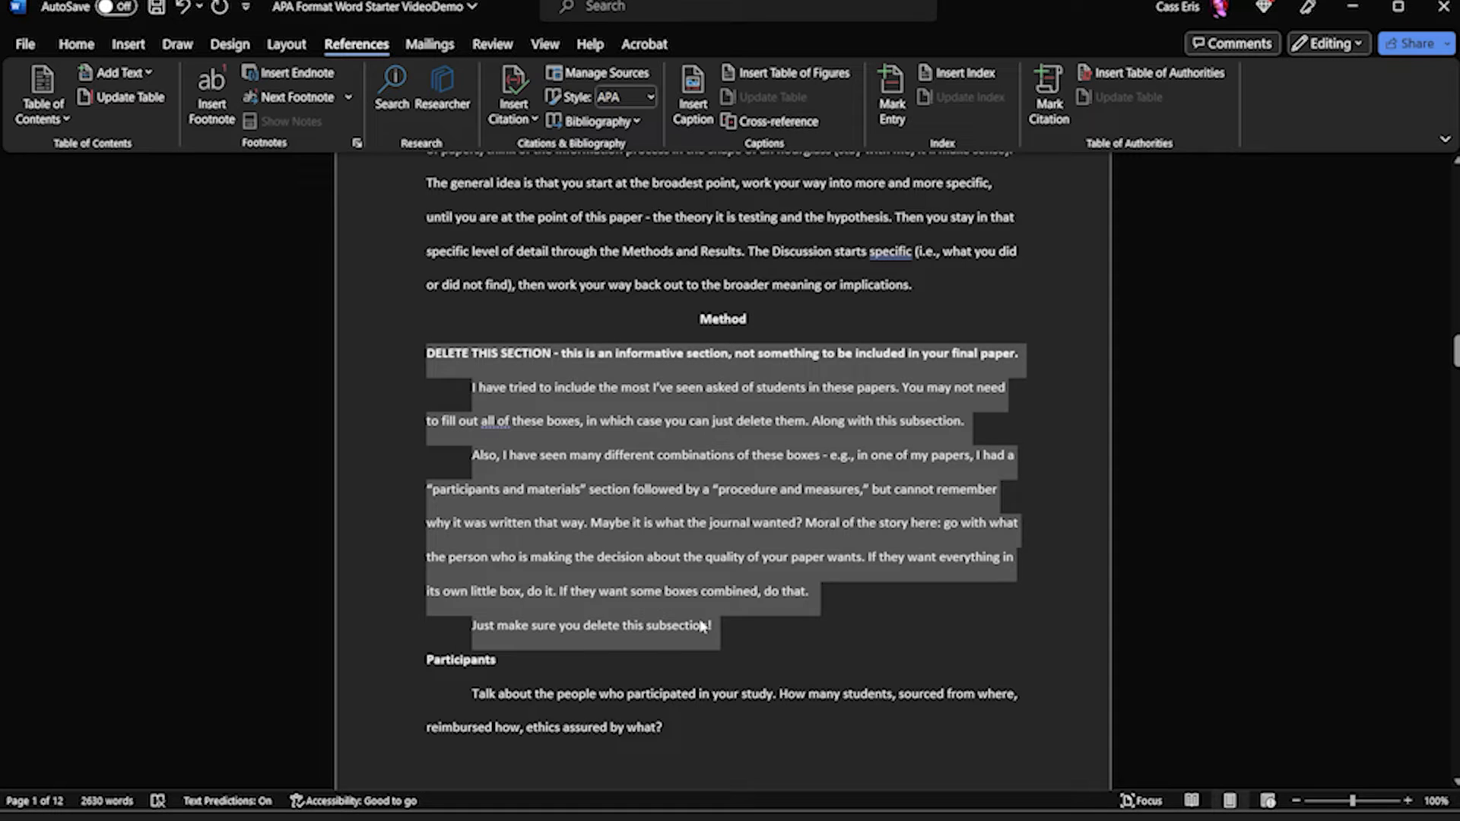
Step: Add a Heading 3 line reading "Subsubsection" between the Participants text and the Materials heading, and remove it again
scroll(574, 534, "down", 2)
scroll(573, 528, "down", 2)
left_click(426, 388)
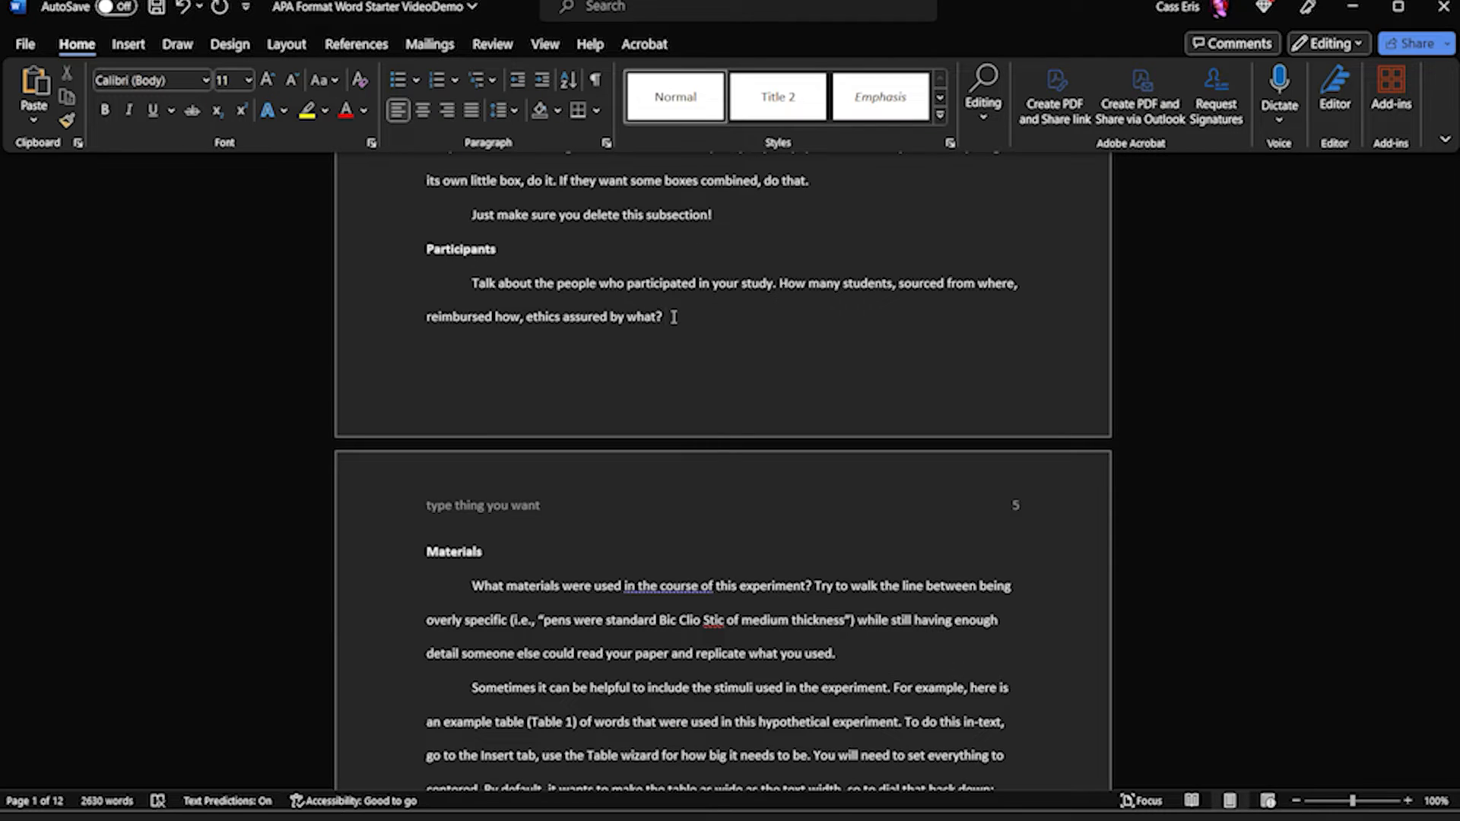
key("Return")
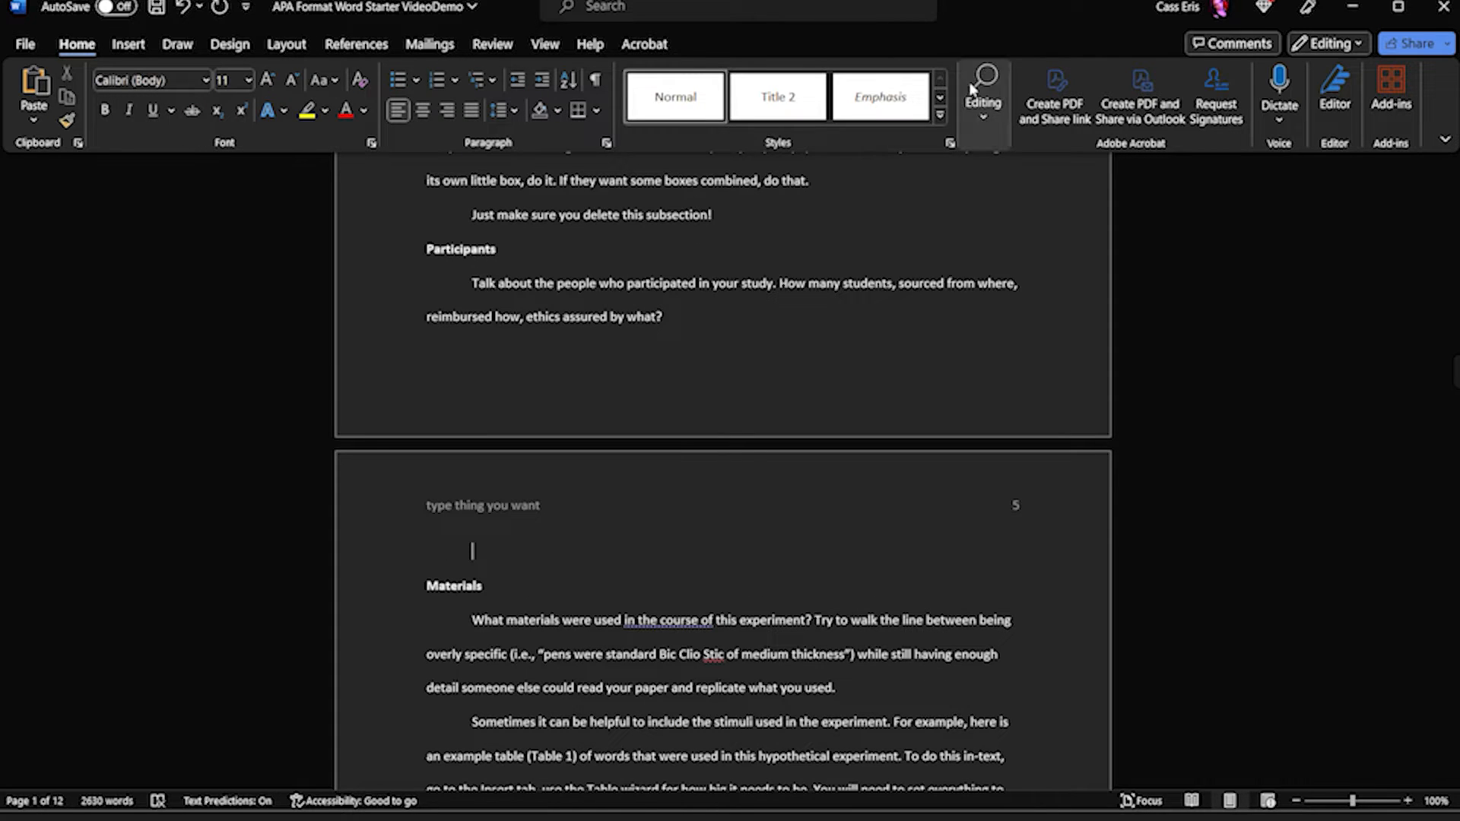
left_click(940, 118)
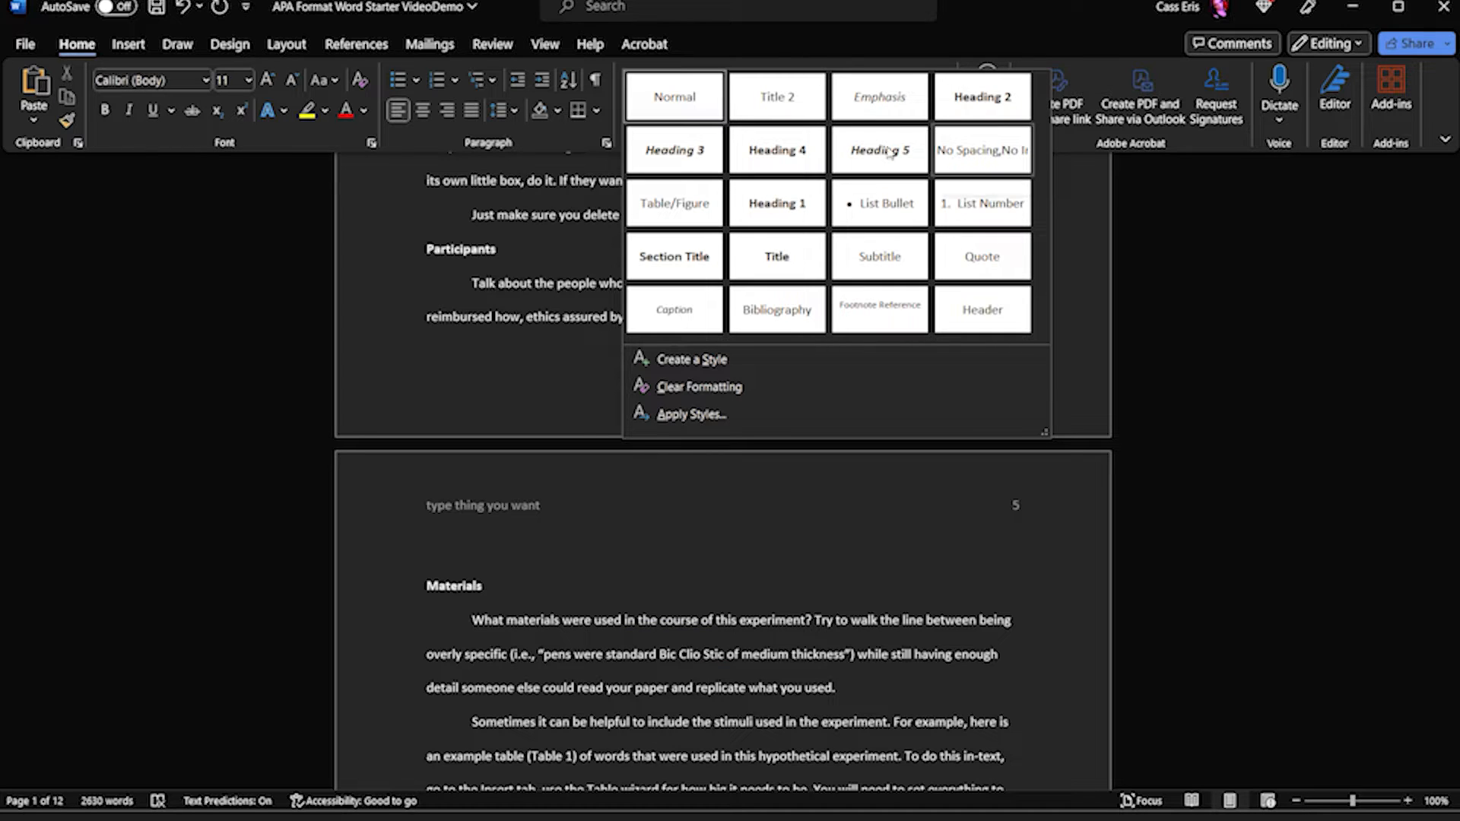
left_click(690, 149)
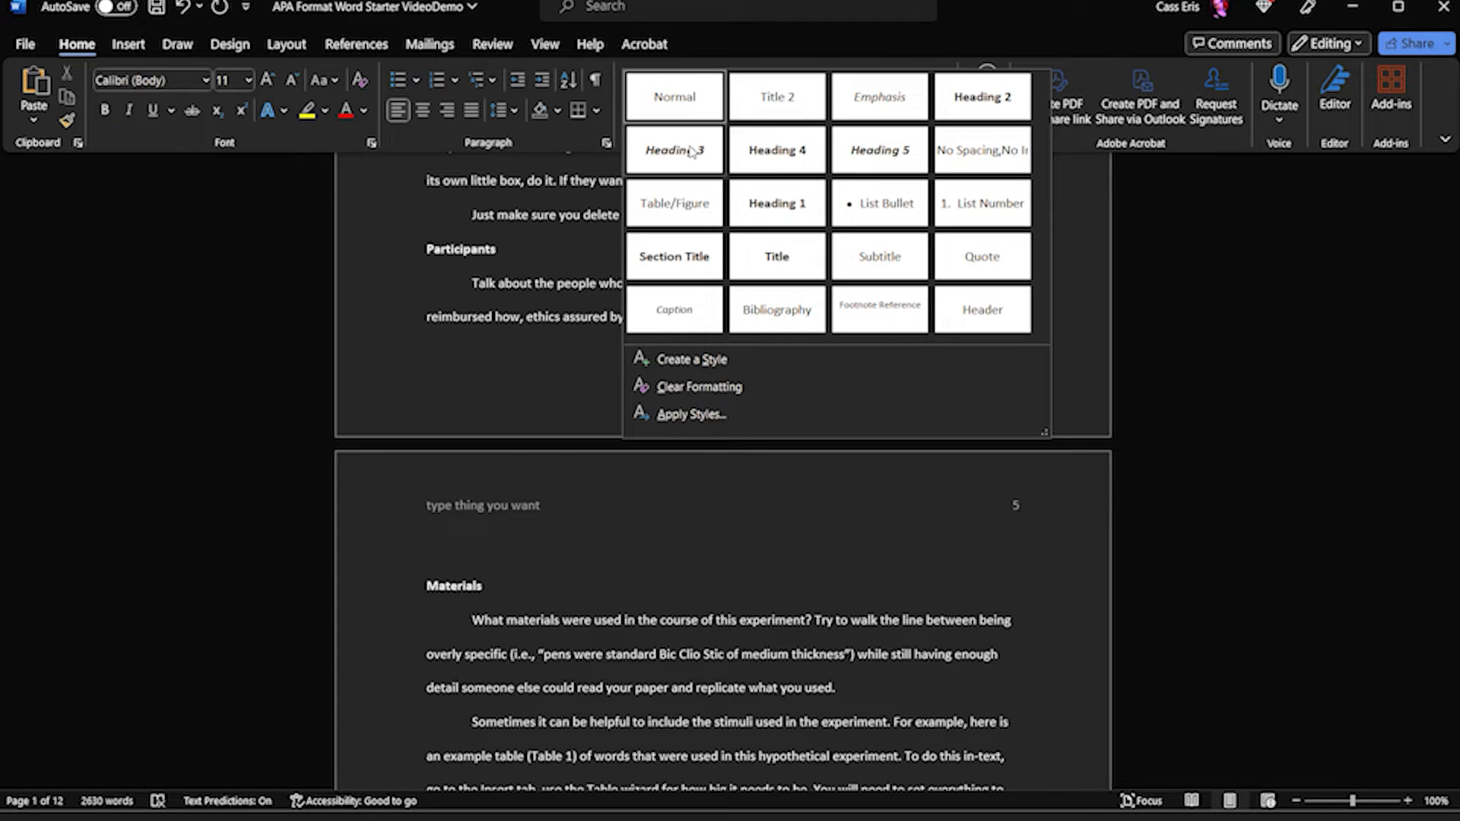
type("Subsubsection")
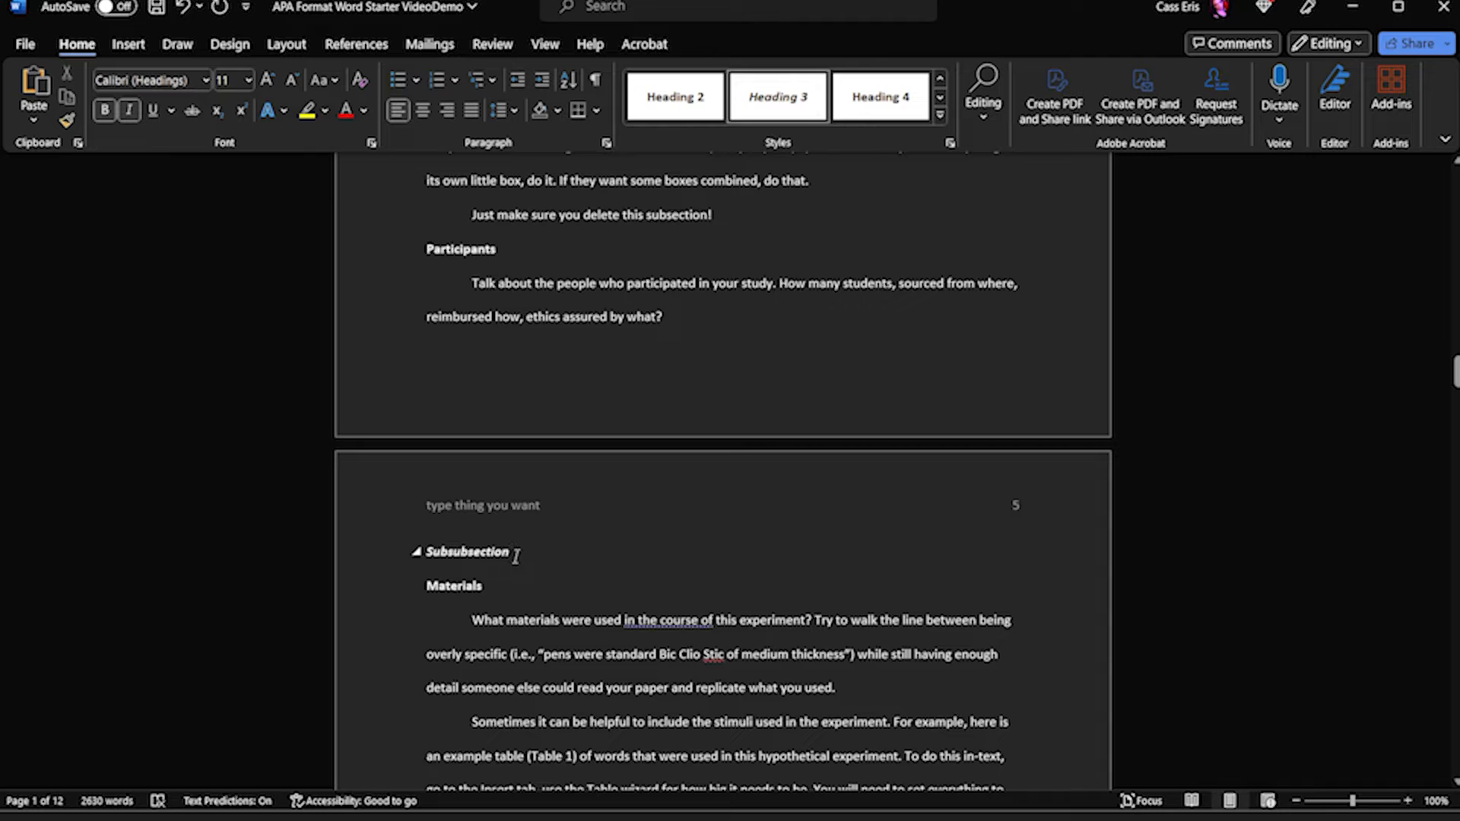
double_click(498, 551)
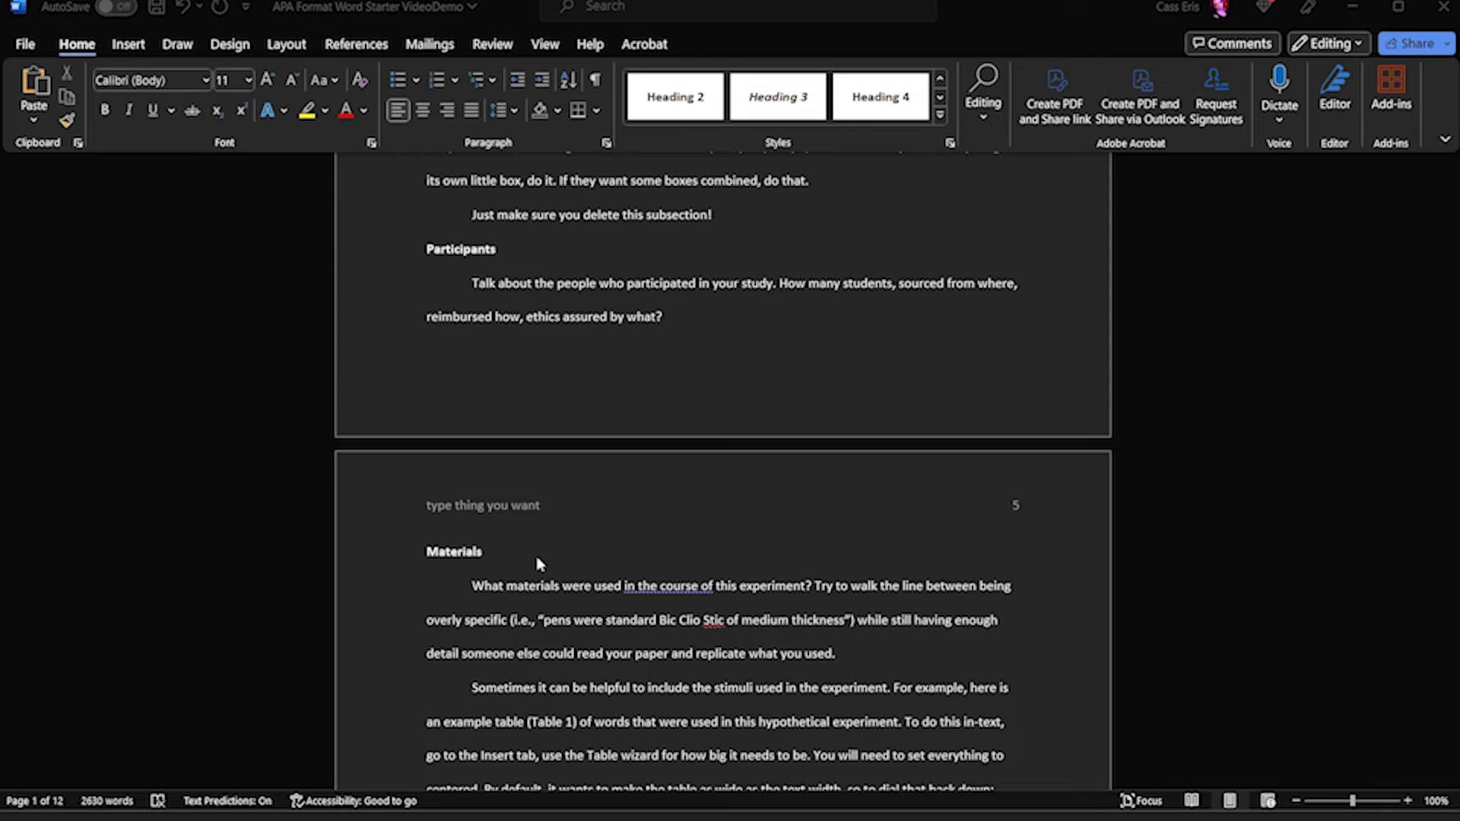
Step: Insert a table with three columns and two rows on a new line after the paragraph about adding table captions
scroll(538, 561, "down", 6)
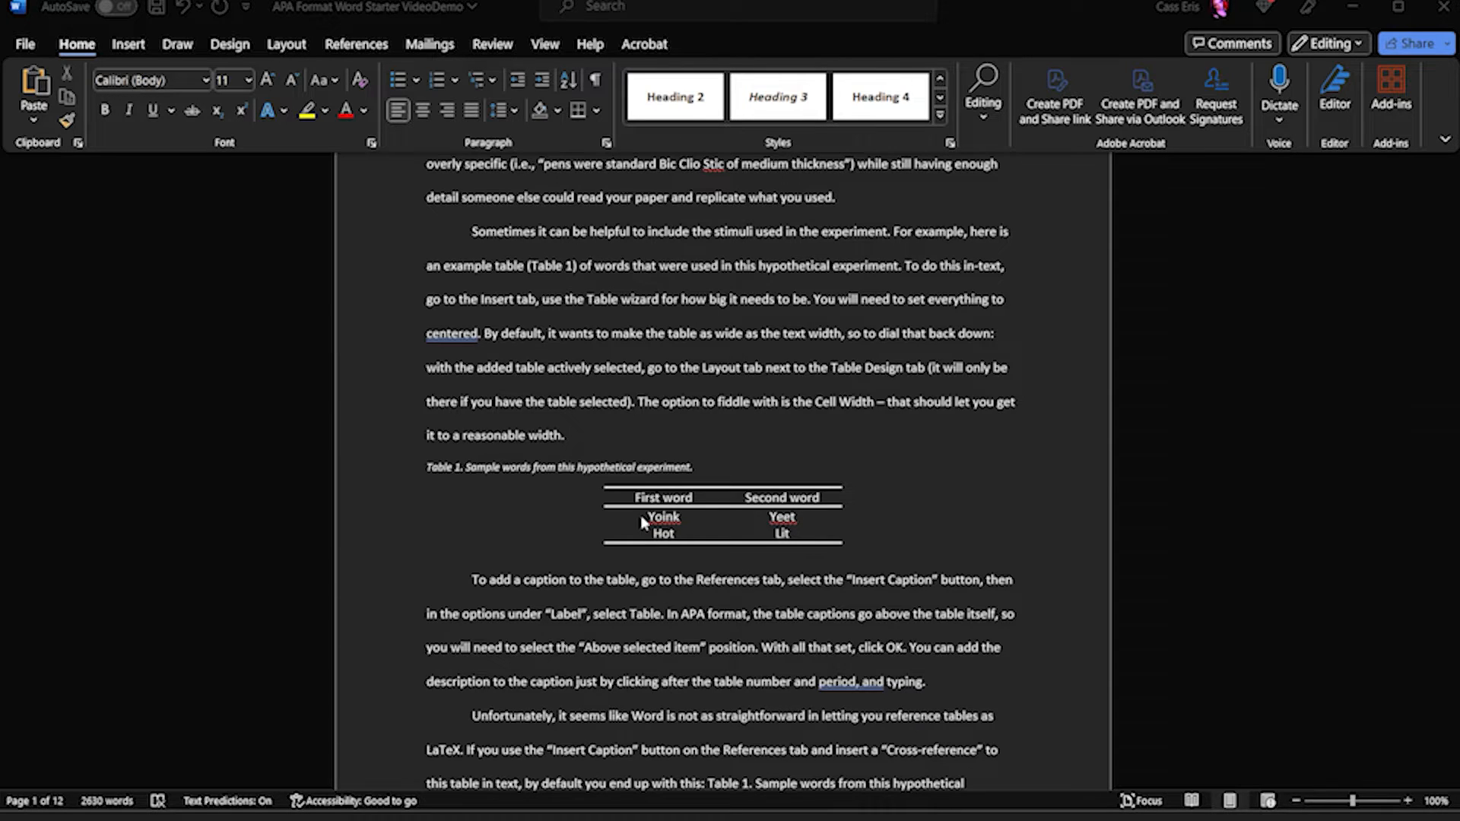
scroll(791, 562, "down", 1)
left_click(943, 599)
key("Return")
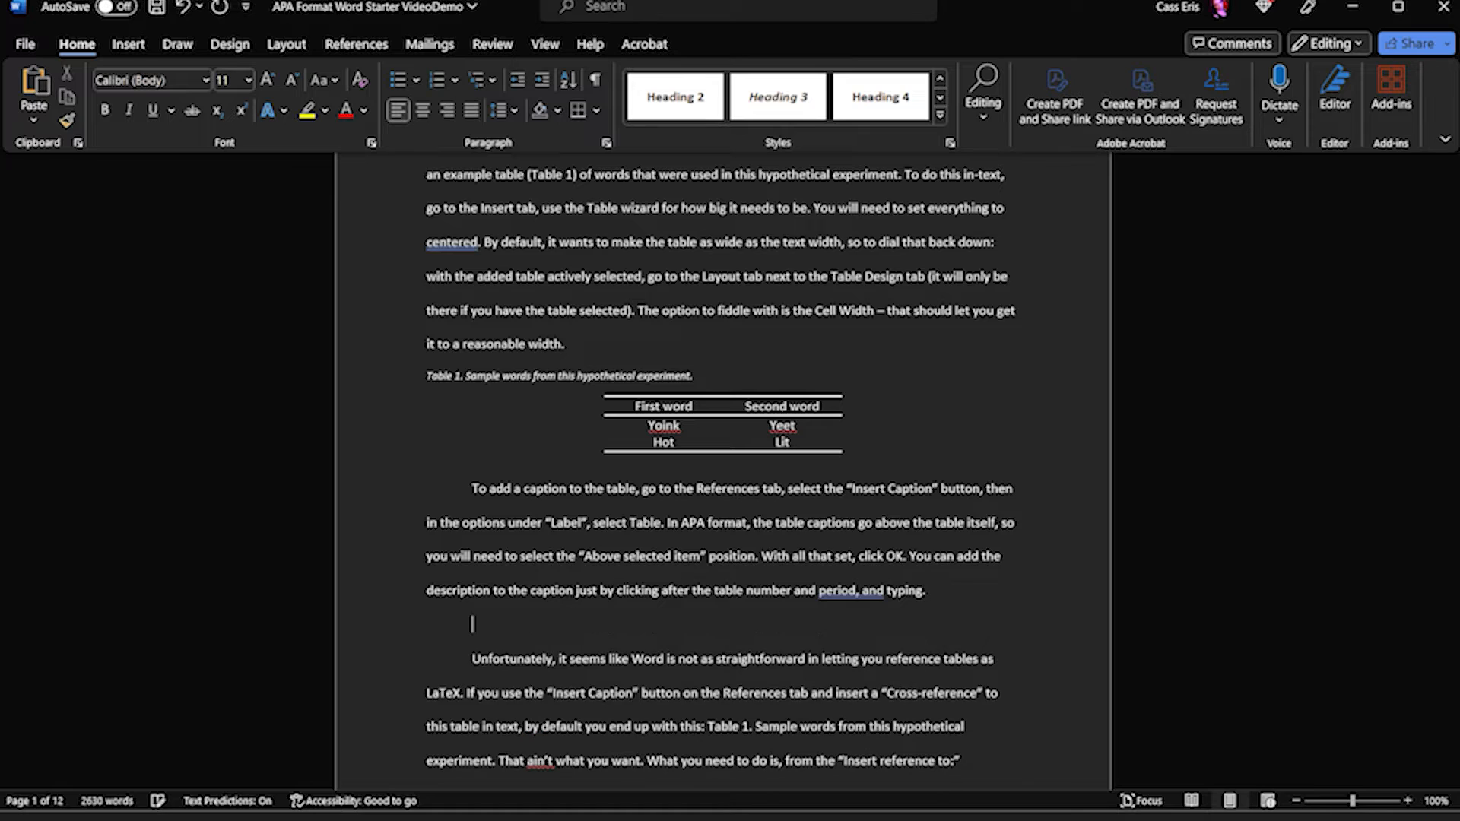
left_click(129, 47)
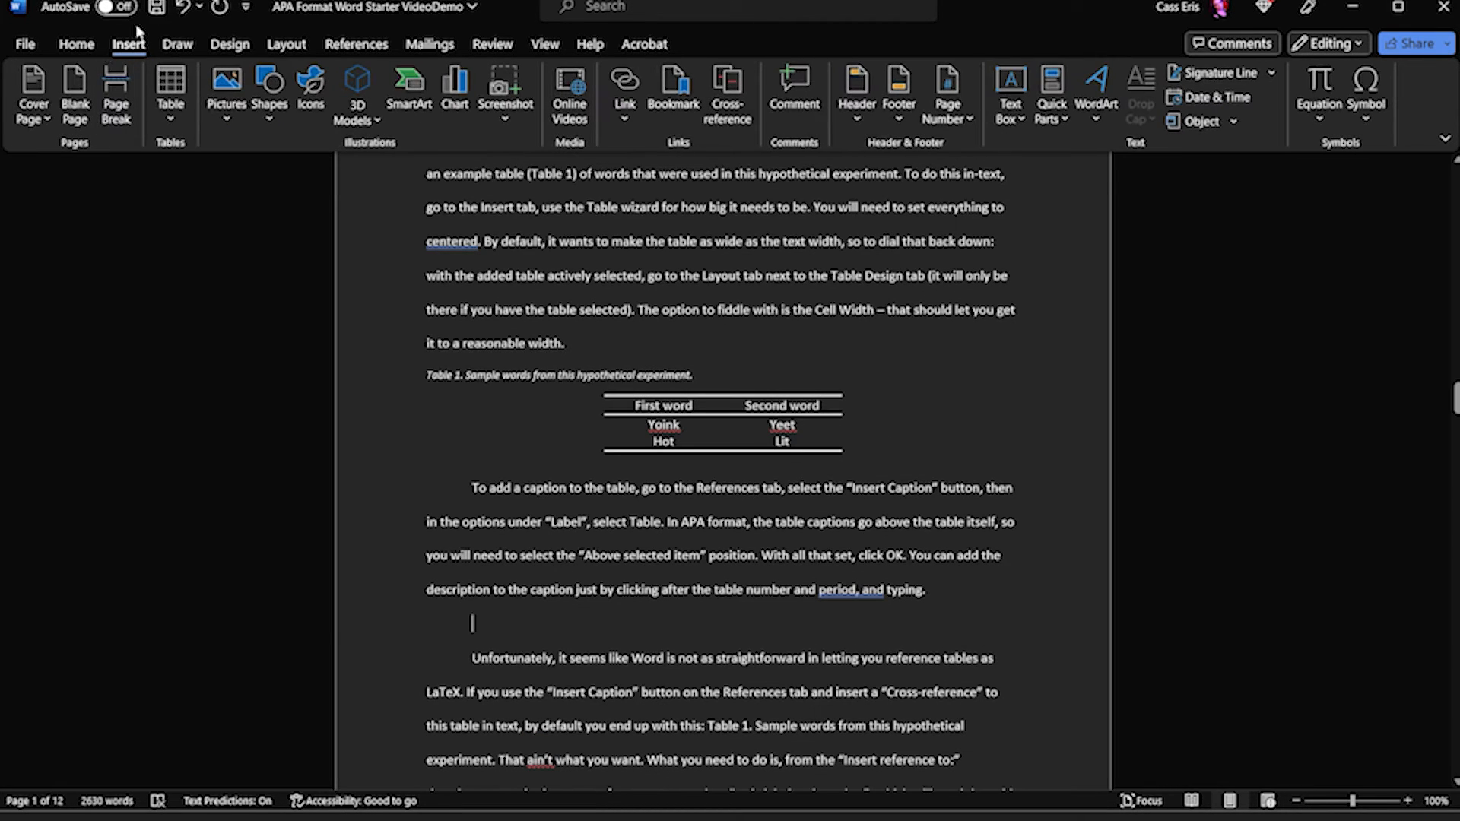
left_click(171, 114)
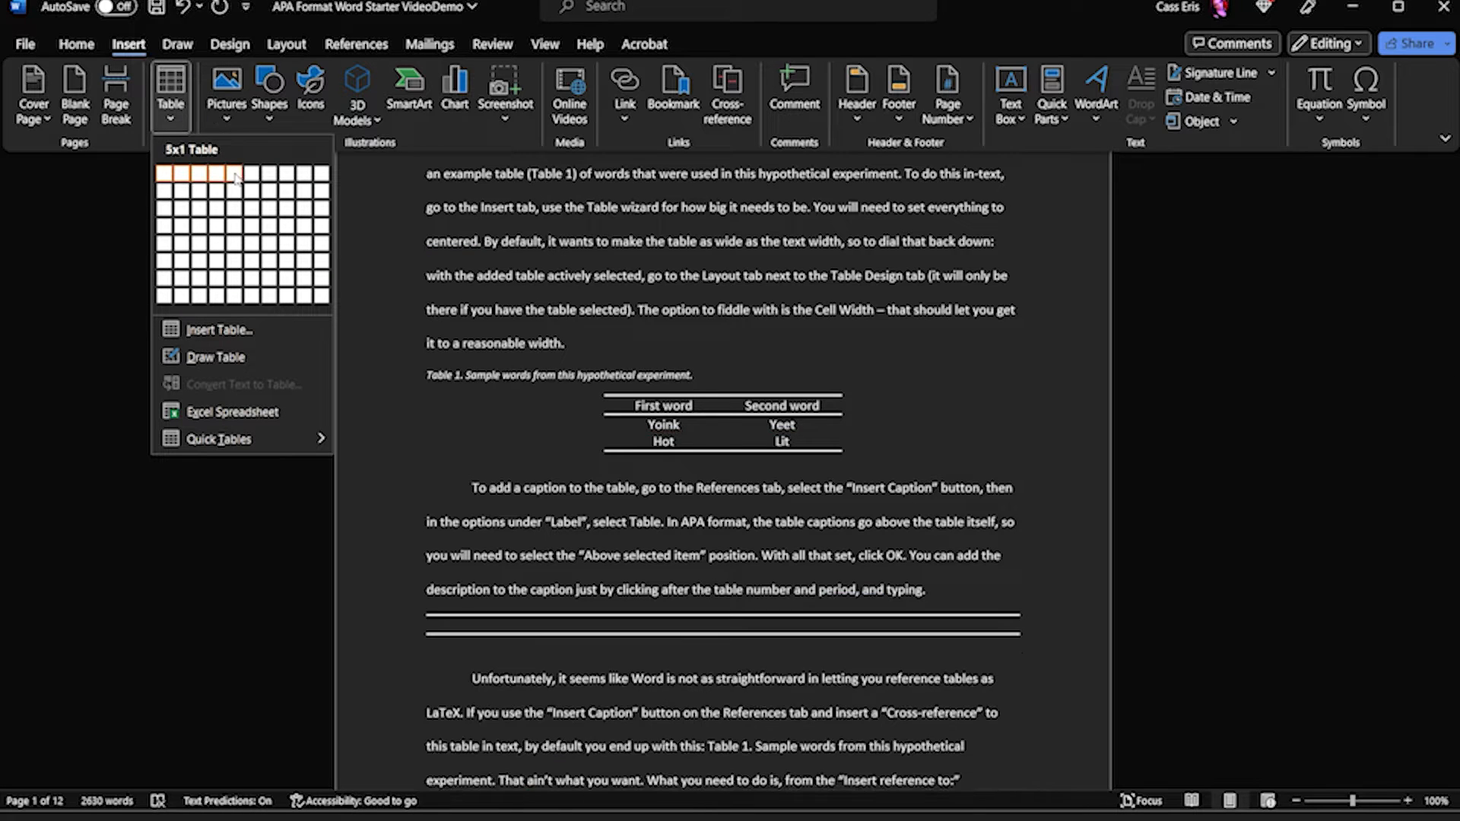
left_click(200, 190)
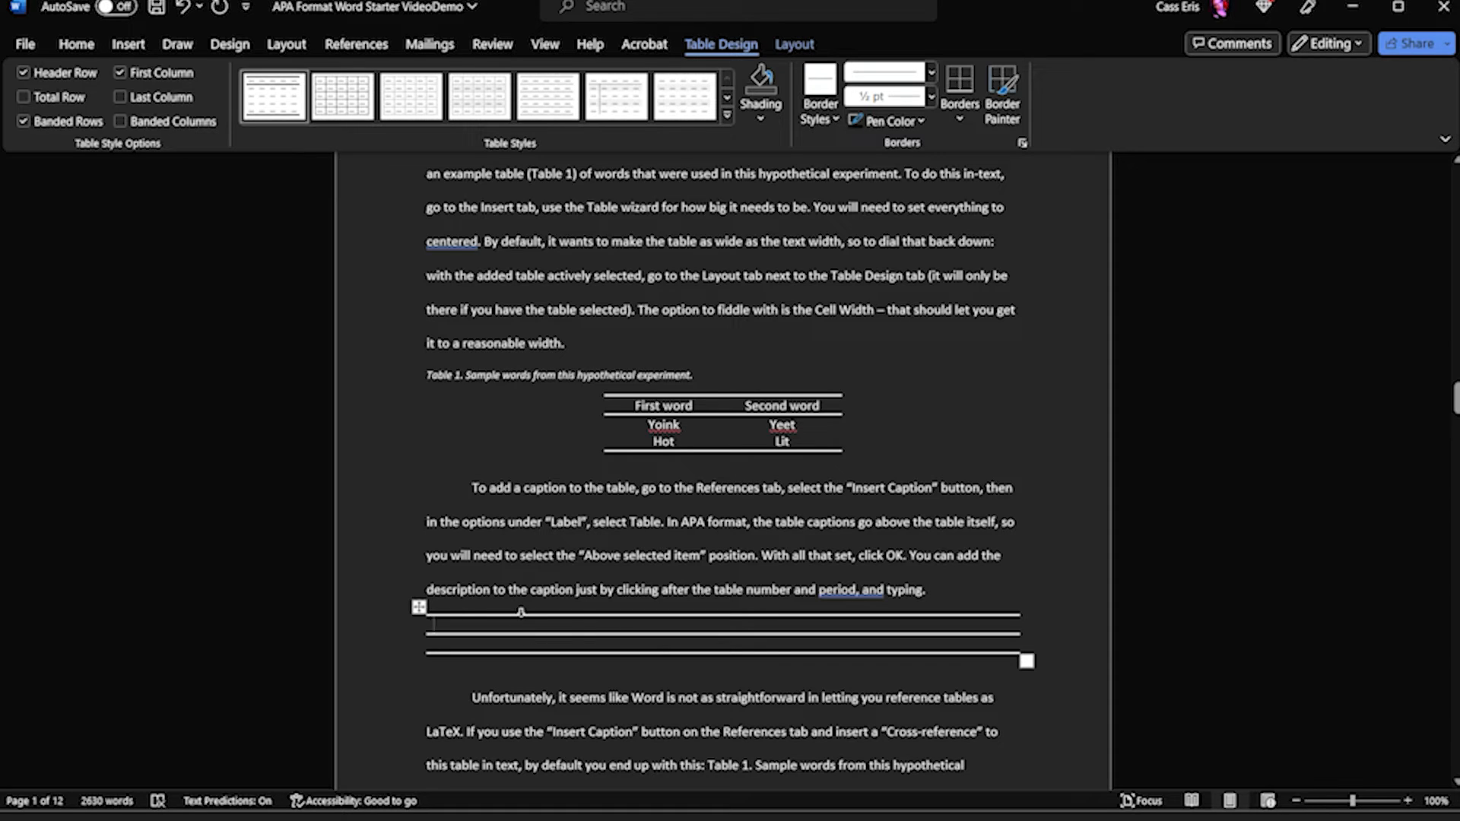
Step: Set the cell width of the whole new table to 1" and center the table on the page
left_click(419, 608)
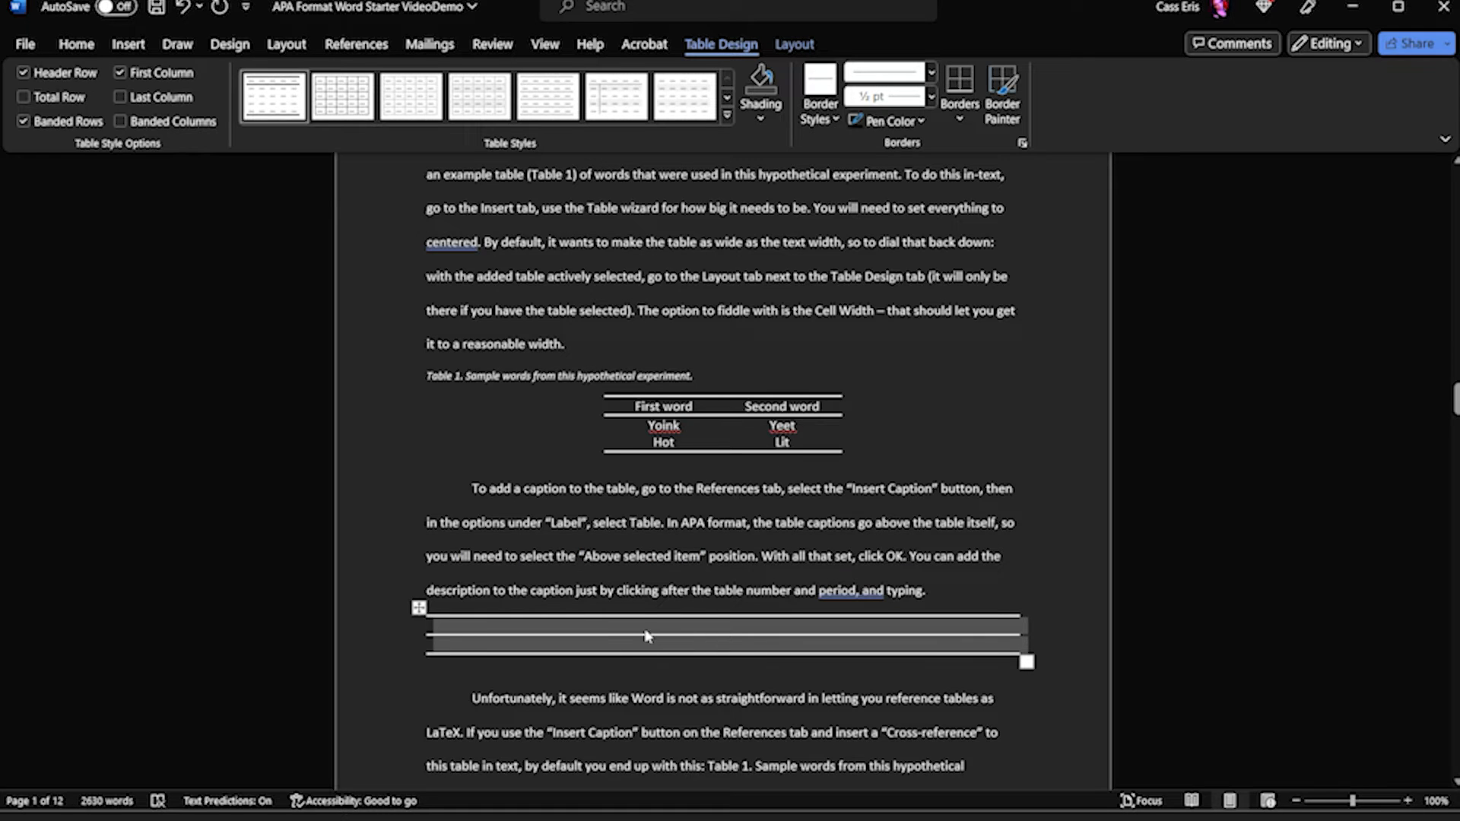
left_click(795, 45)
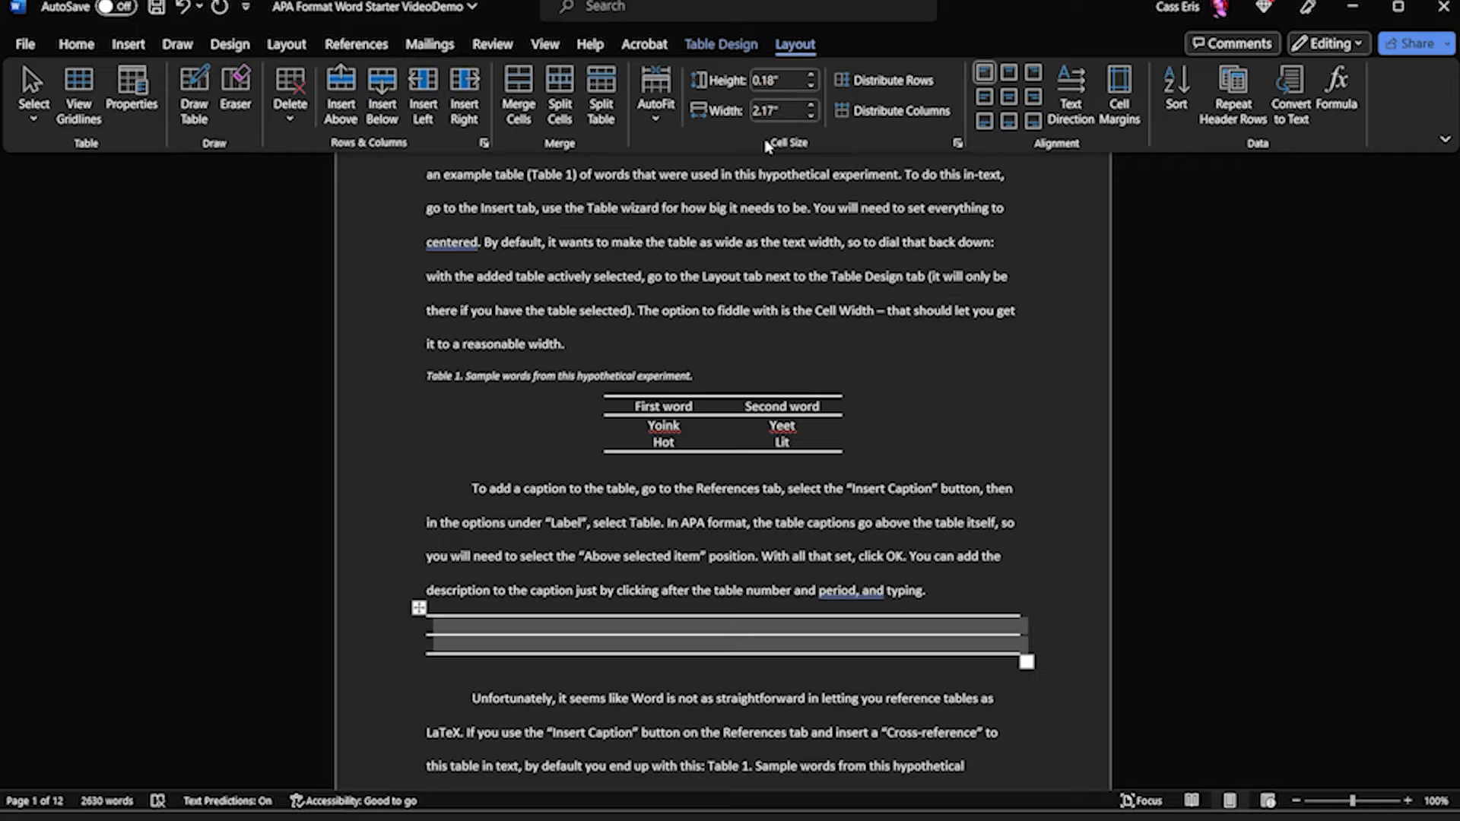
left_click(812, 117)
left_click(812, 116)
left_click(812, 117)
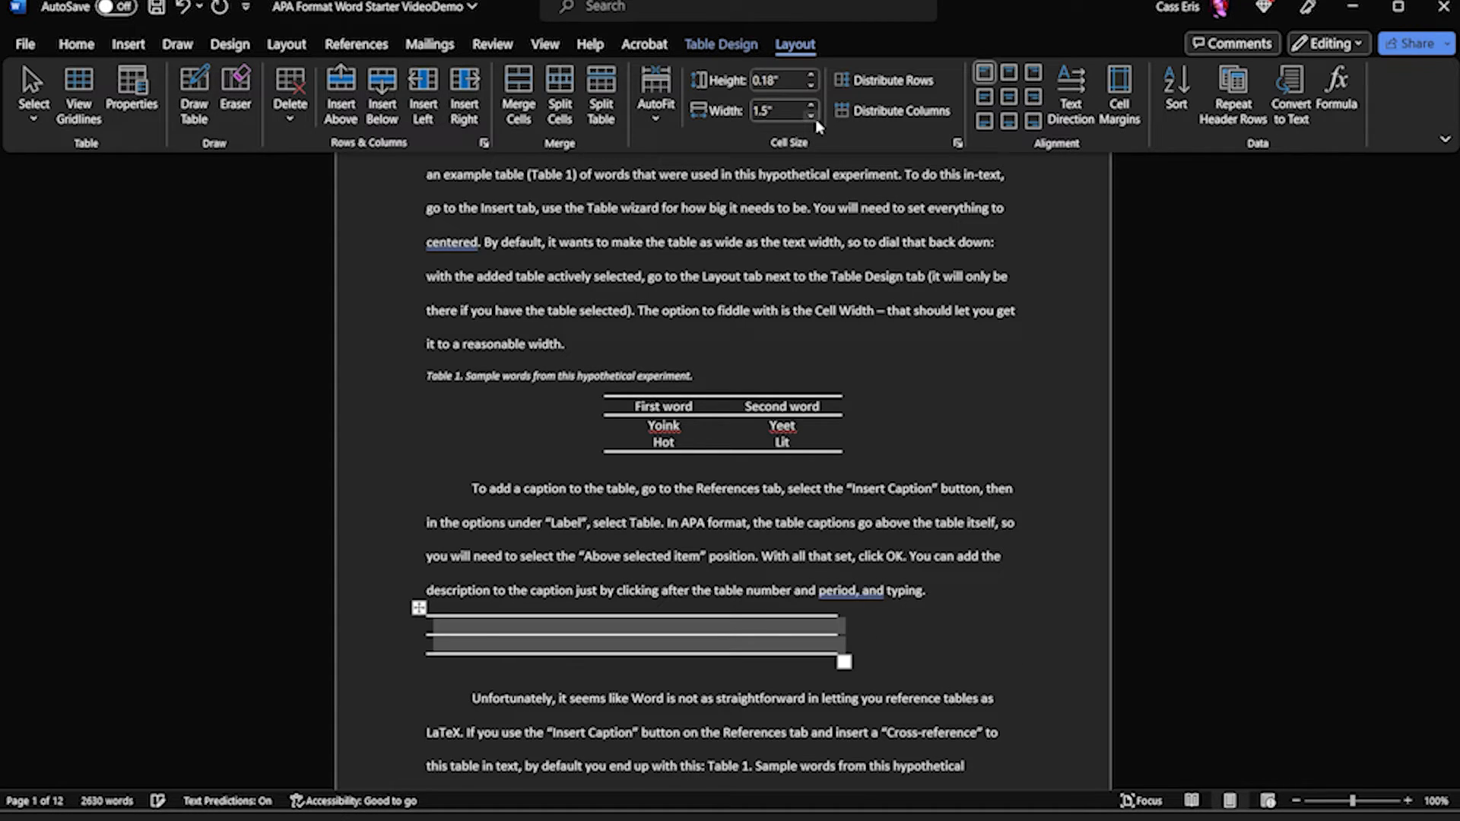
left_click(812, 116)
left_click(812, 116)
left_click(812, 117)
left_click(812, 116)
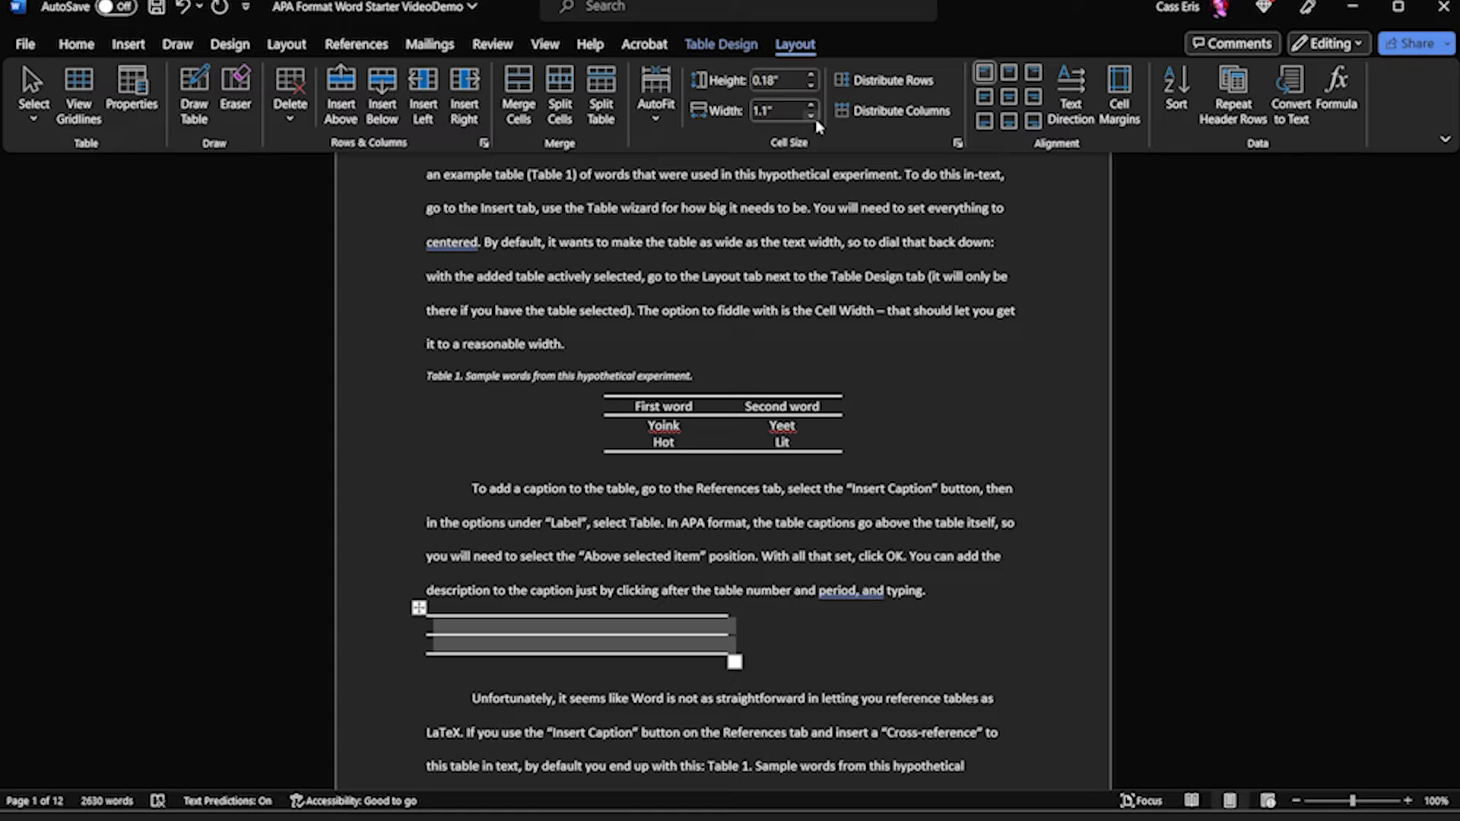
left_click(812, 116)
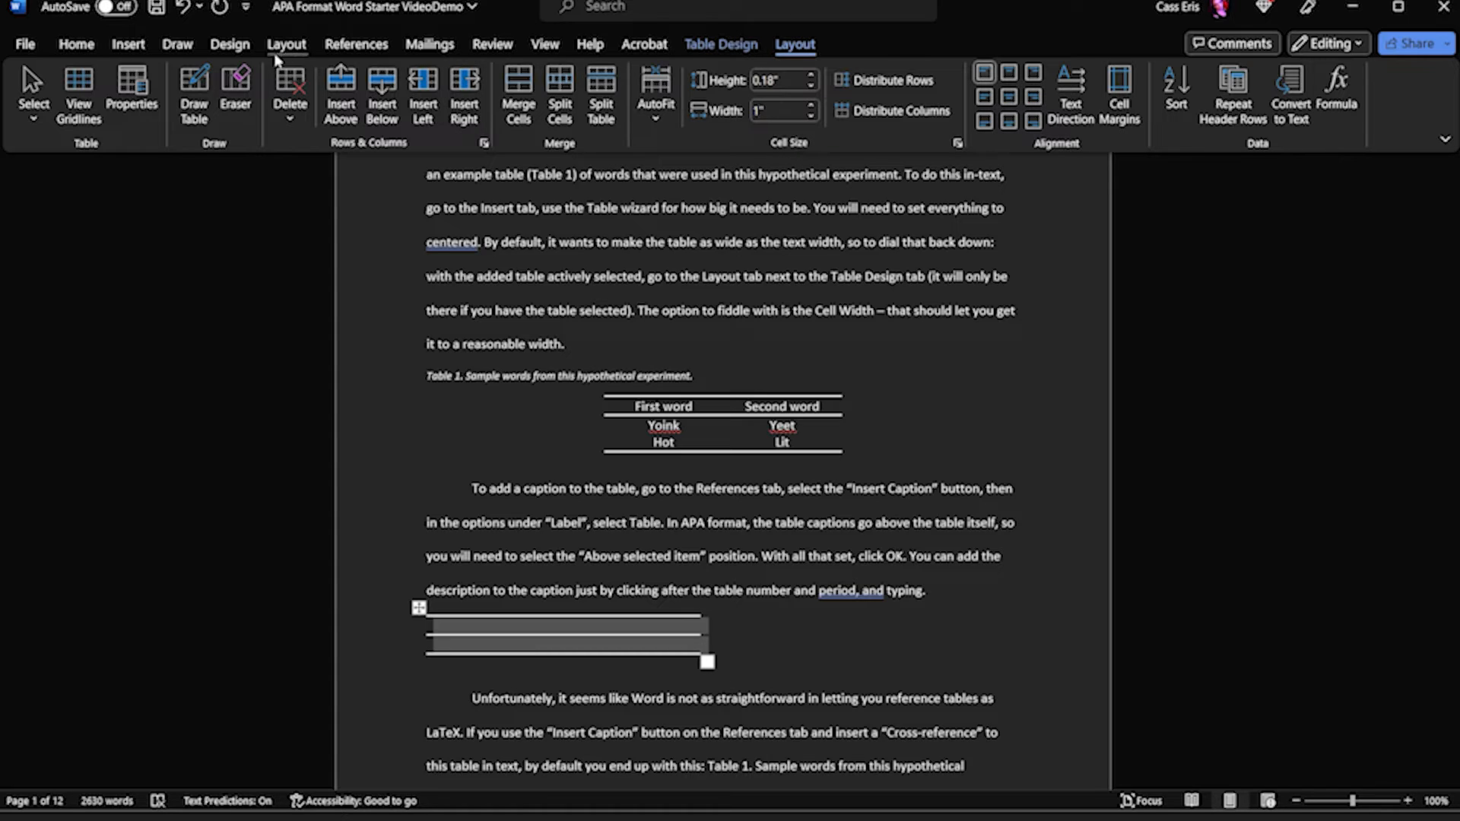
left_click(75, 45)
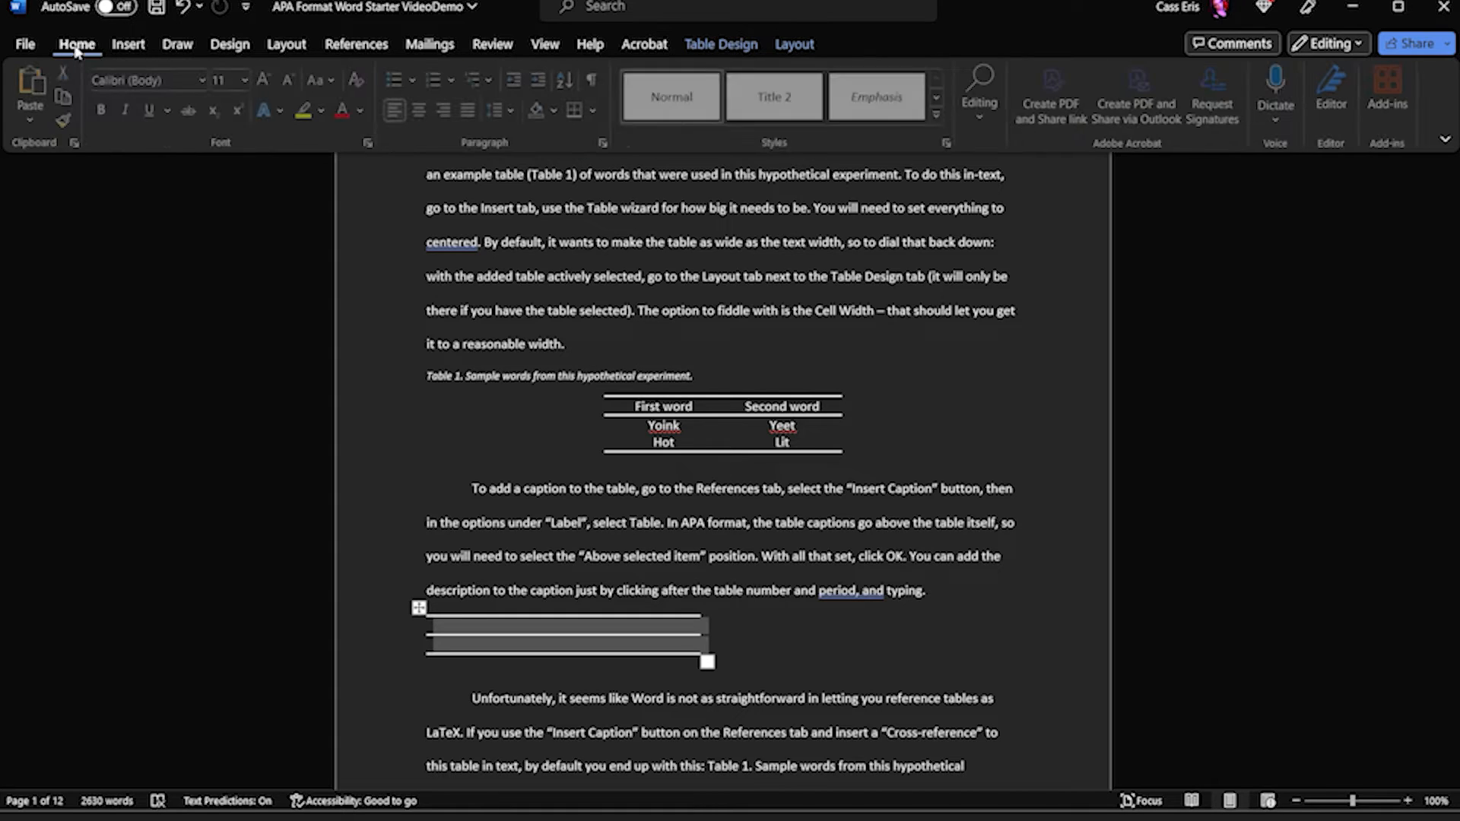
left_click(422, 110)
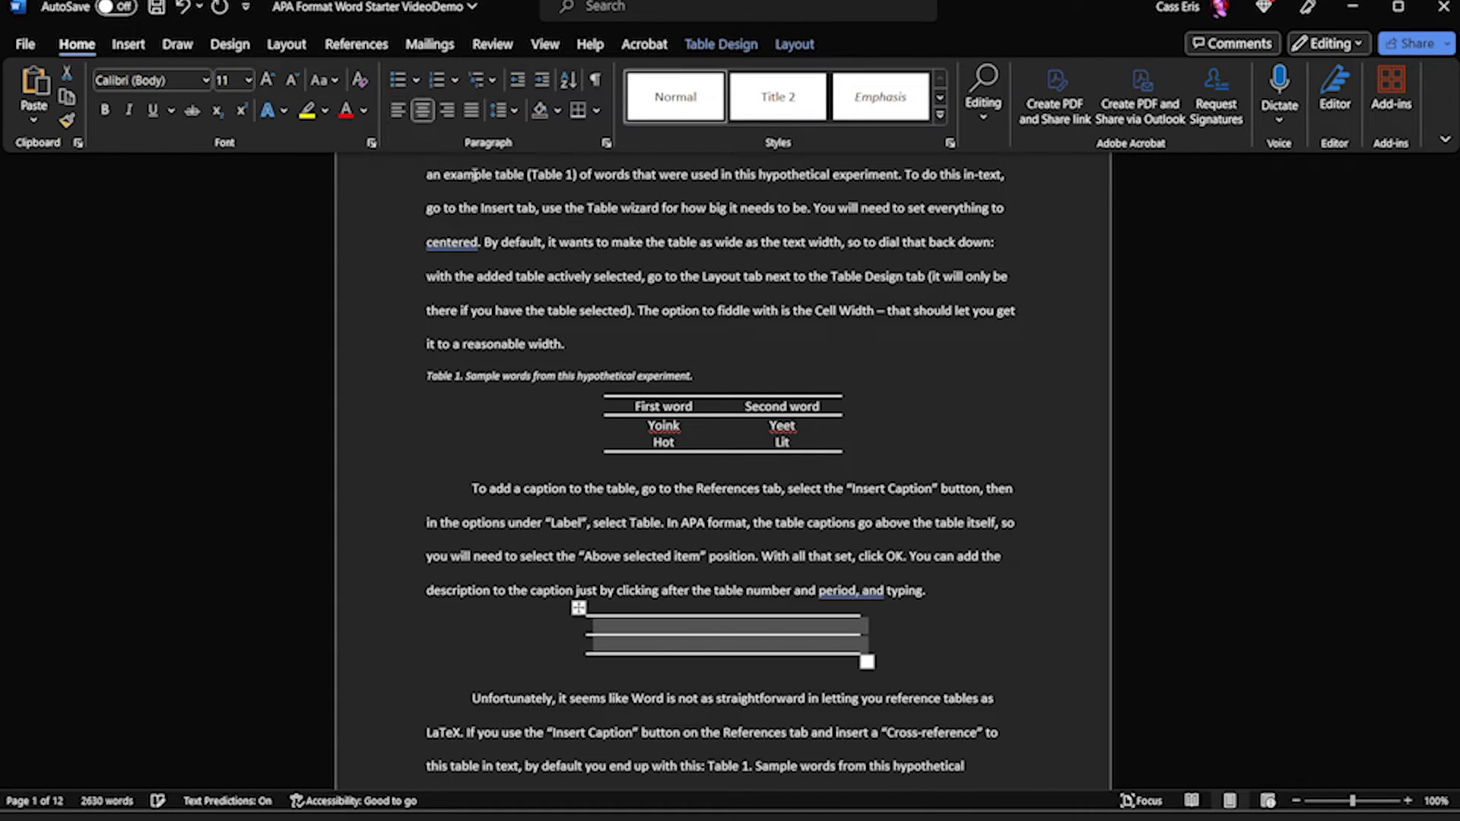
Step: Fill the new table's first row with Text, Column, Right and its second row with Words, Hungry, Lol
type("Text")
key("Tab")
type("COE")
key("BackSpace")
key("BackSpace")
key("BackSpace")
type("Column")
key("Tab")
type("Right")
key("Tab")
type("Words")
key("Tab")
type("Hungry\tLol")
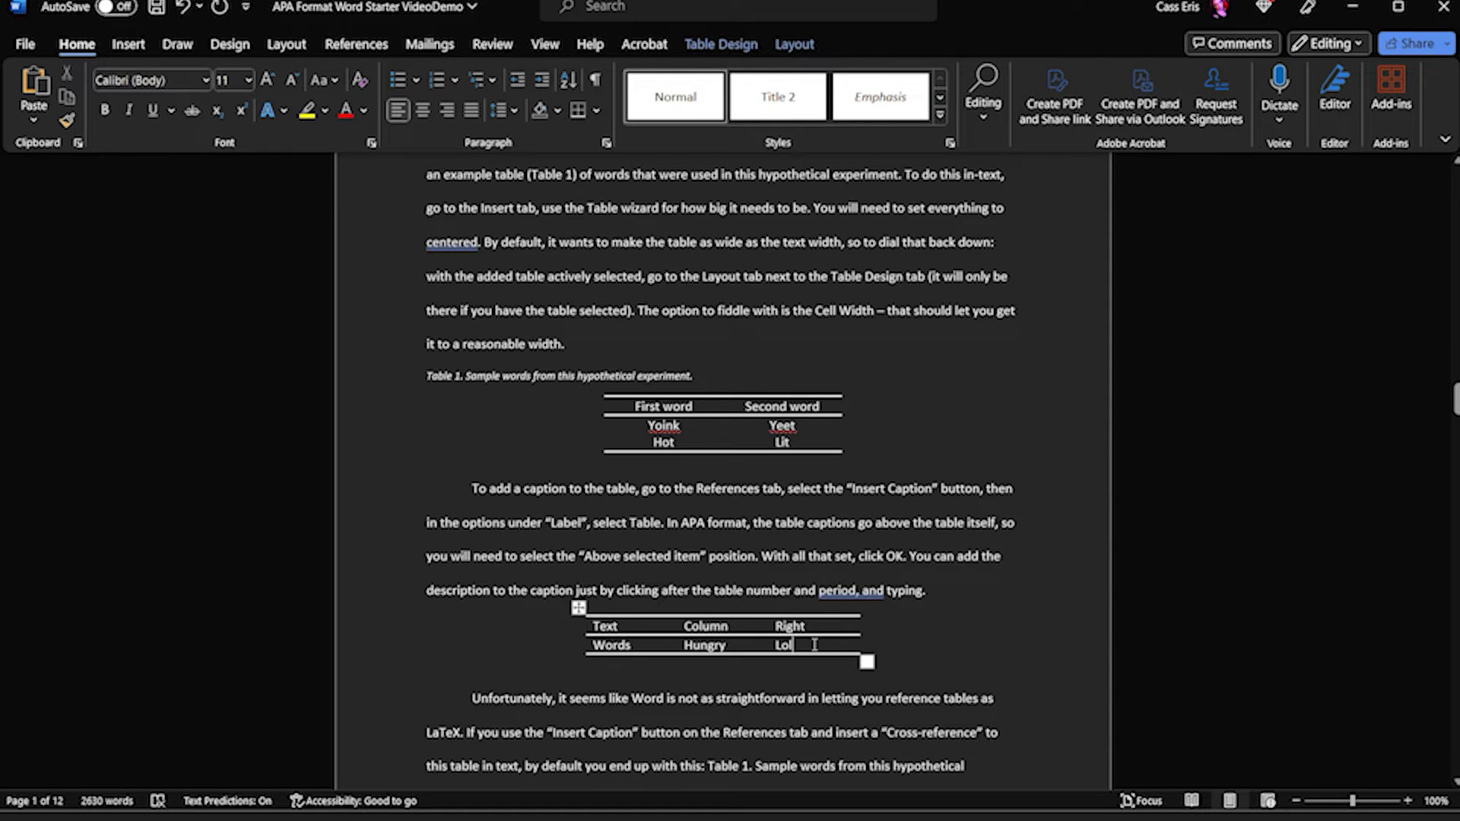
Step: Insert a caption with the Table label, positioned above the selected item, for the new three-column table
left_click(354, 46)
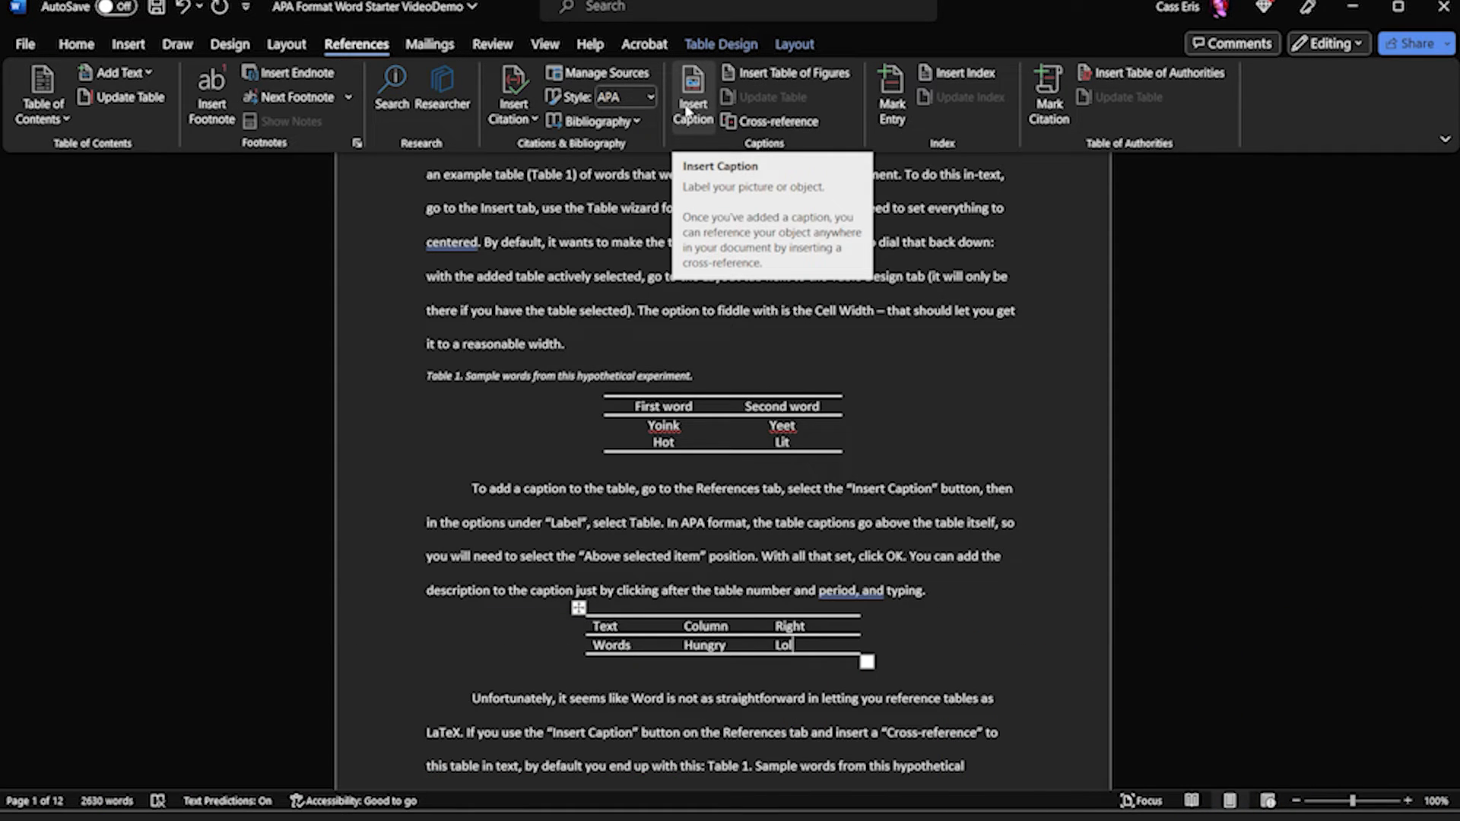
left_click(687, 111)
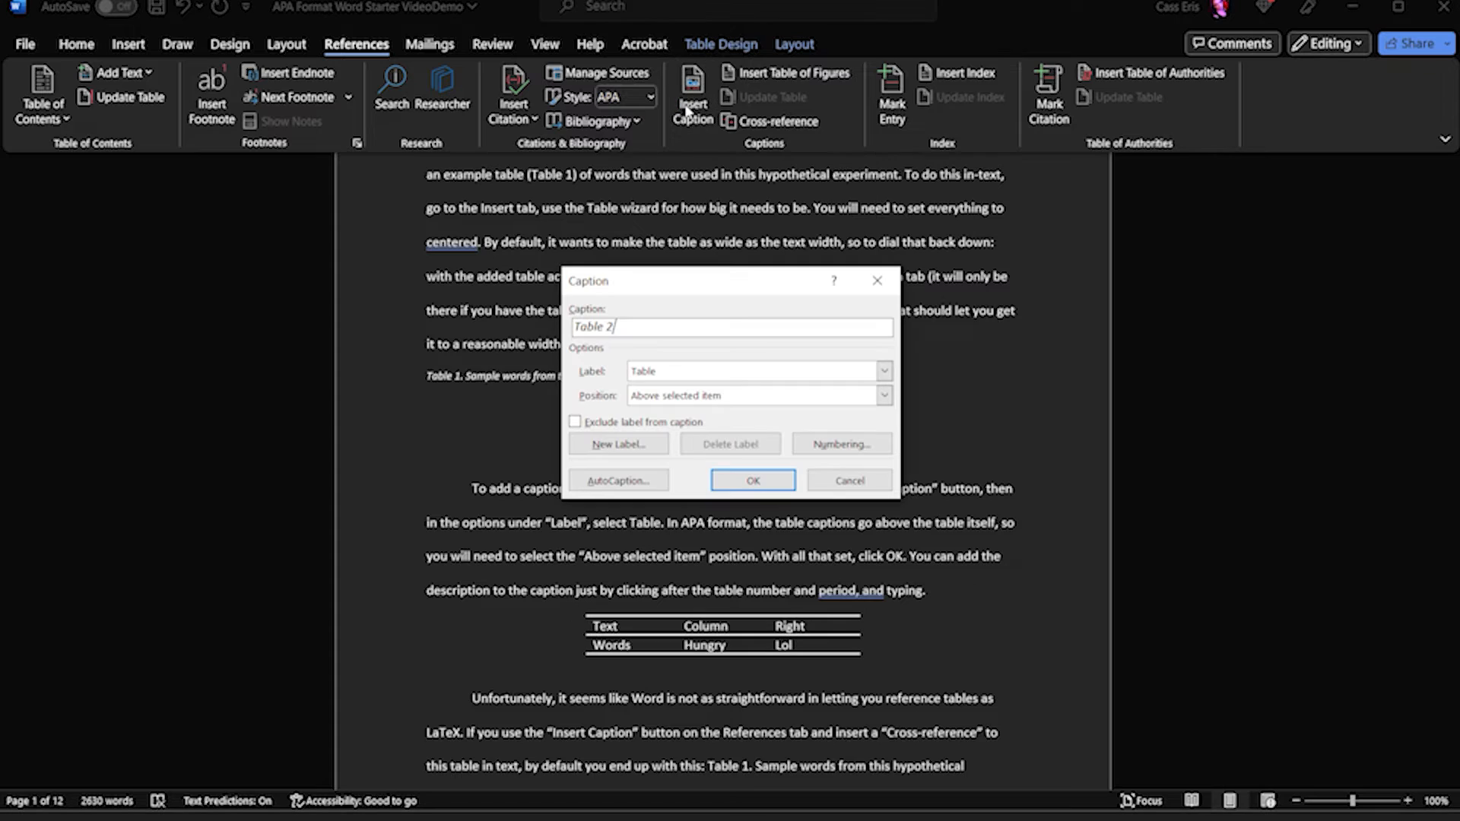
left_click(711, 372)
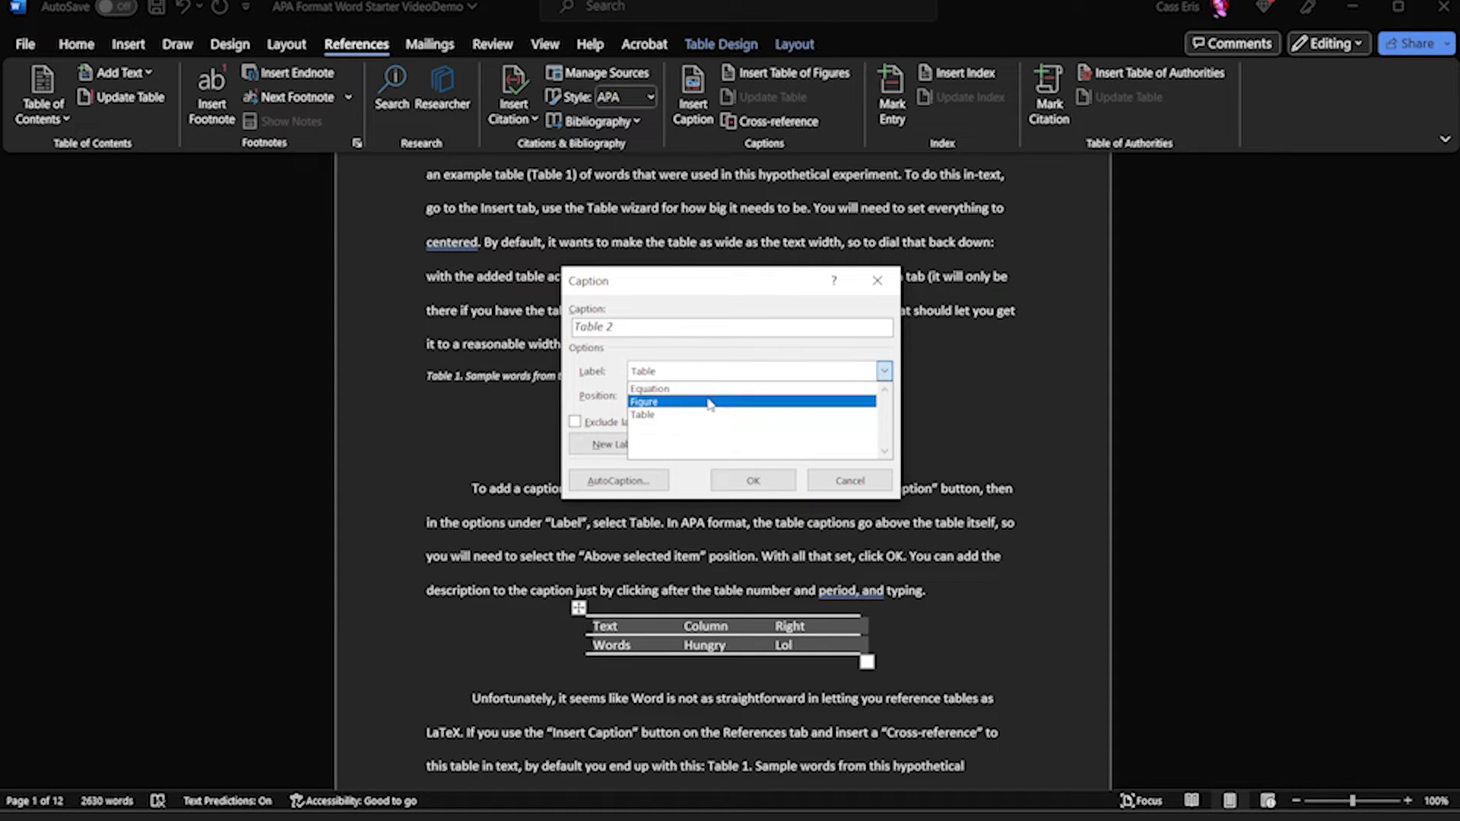
left_click(699, 416)
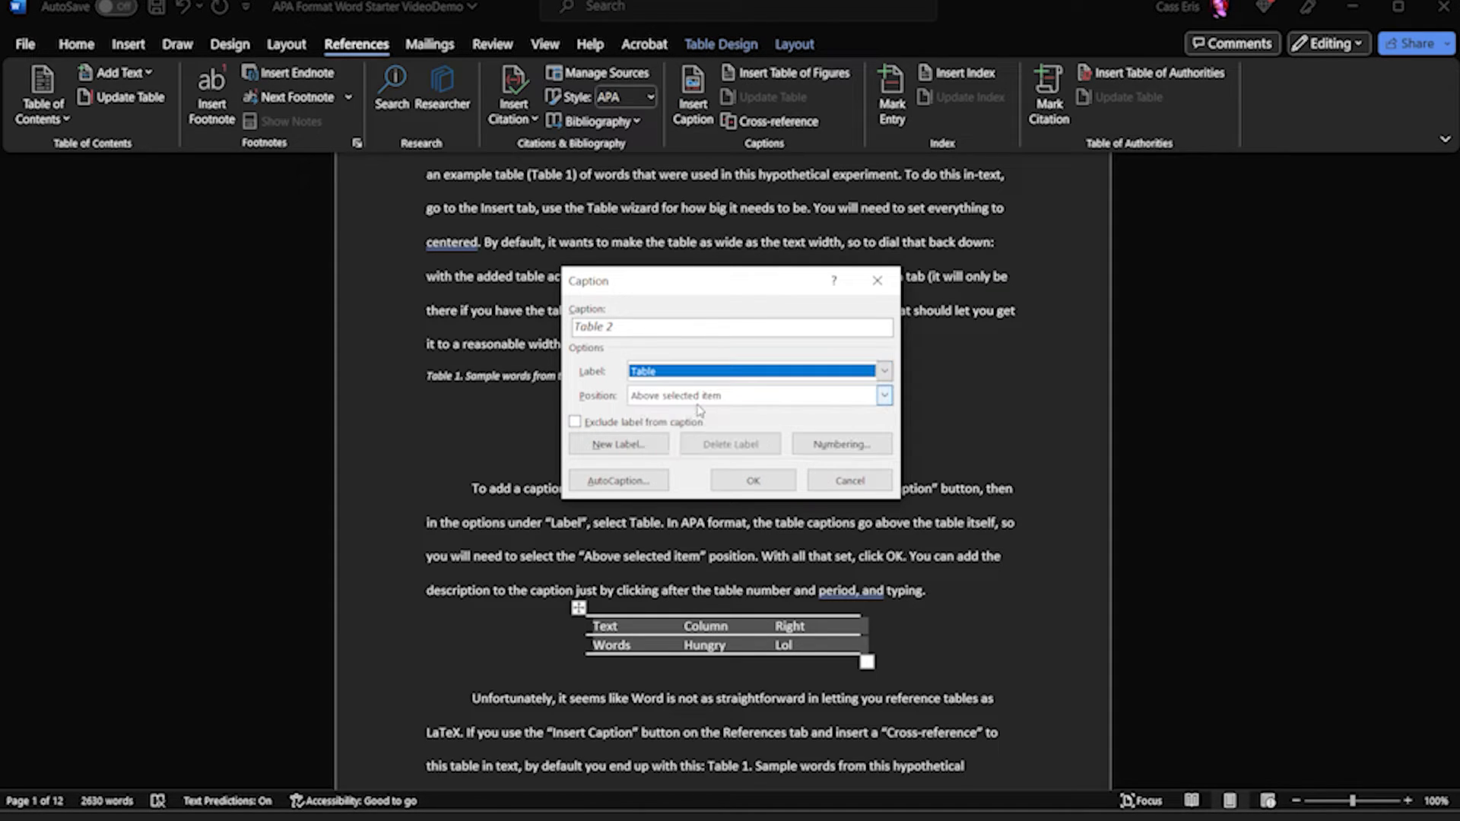
left_click(705, 396)
left_click(709, 412)
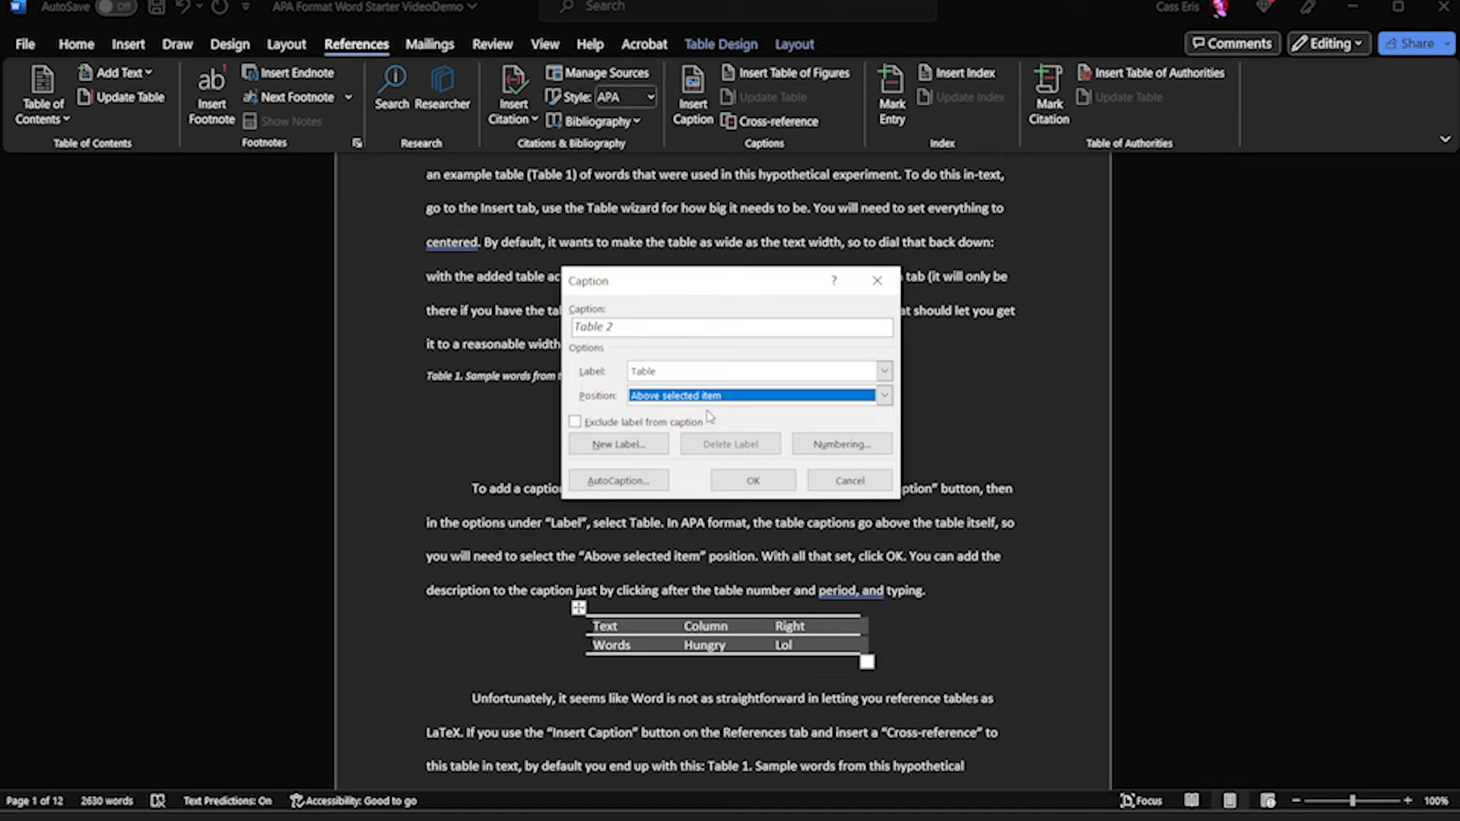
left_click(692, 331)
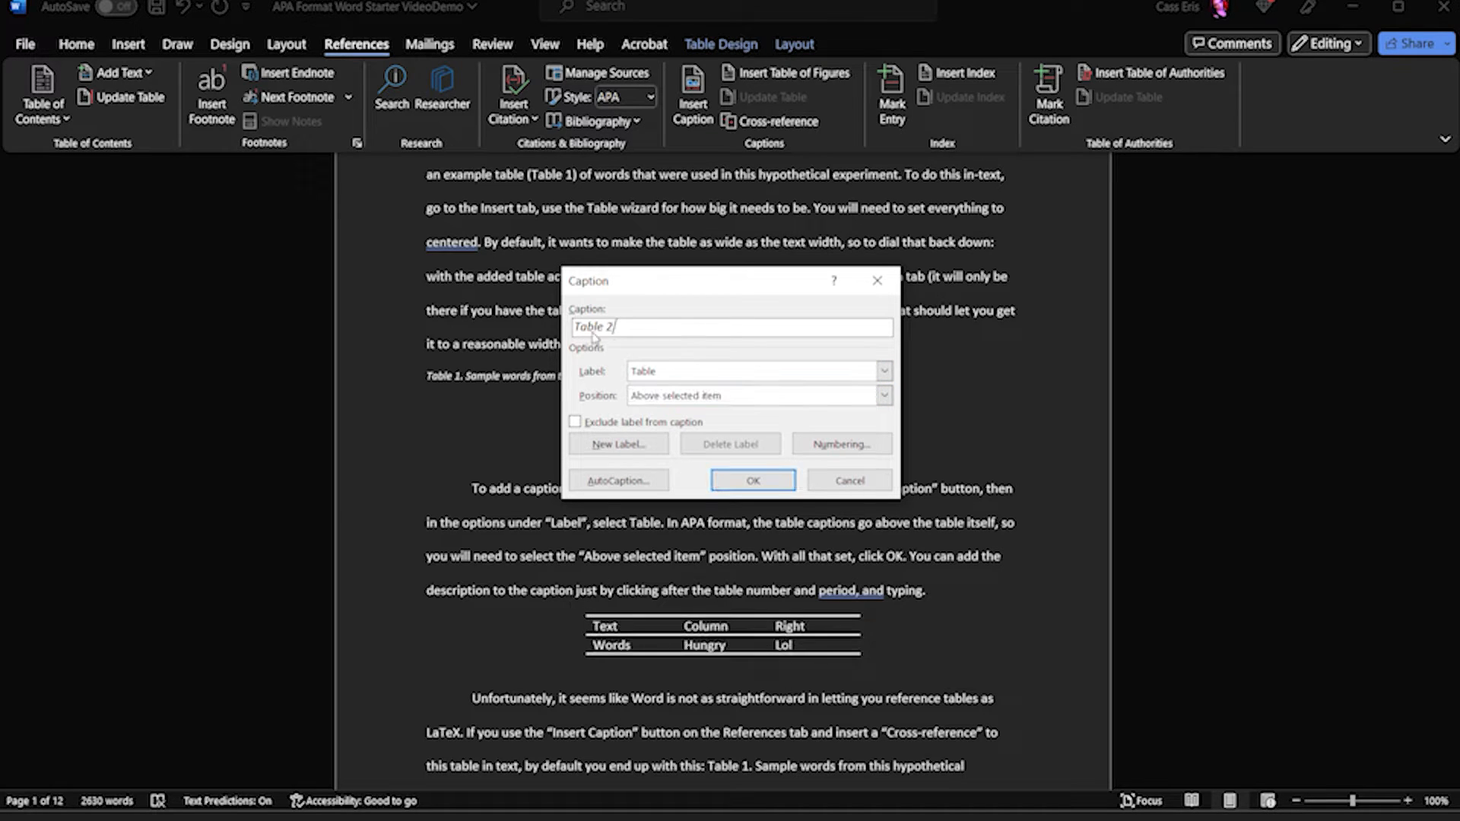
left_click(764, 484)
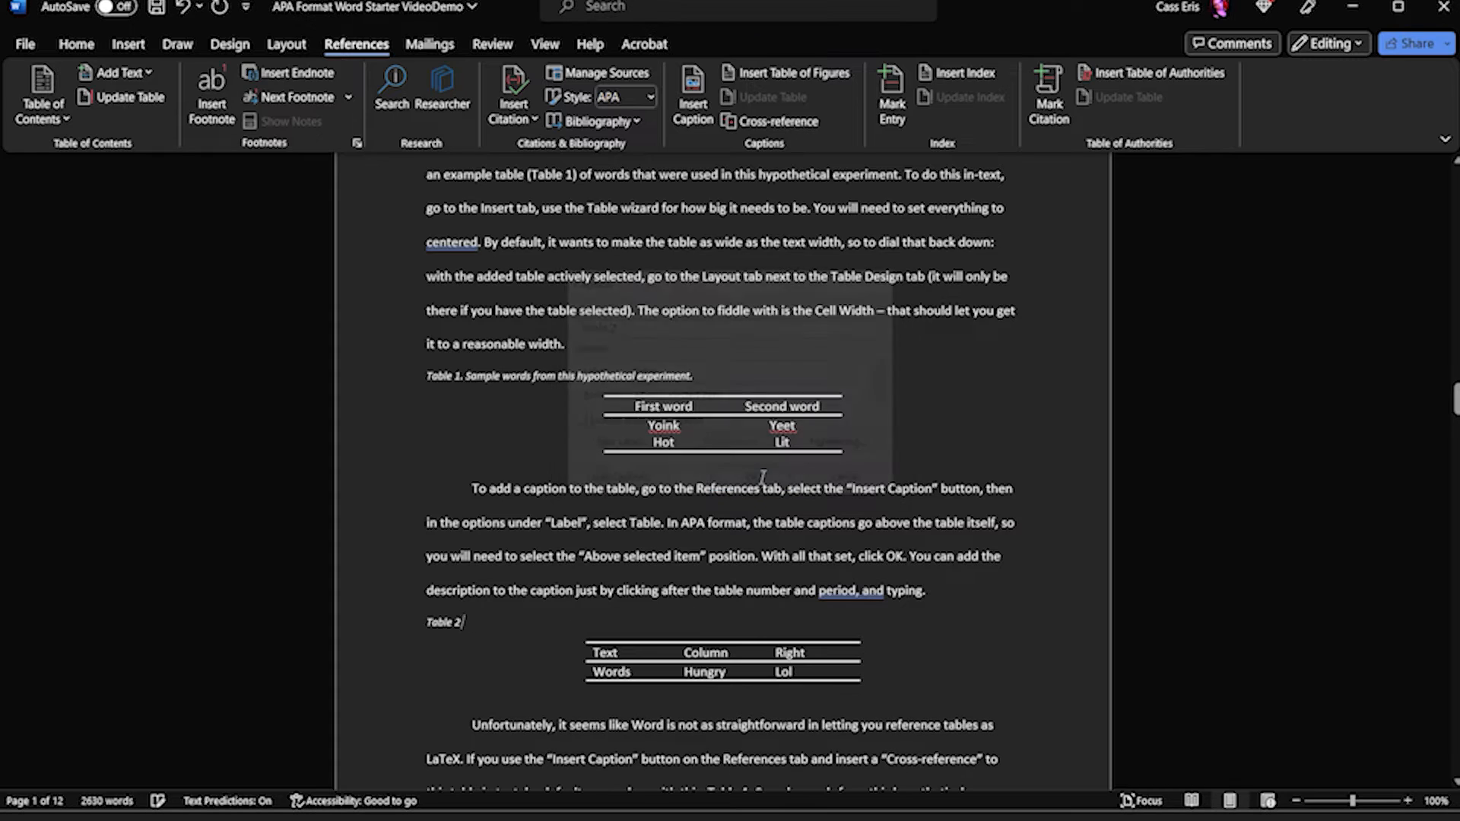
Step: Add the description ". Blah blah blah in the line" after the table number in the new table's caption
left_click(478, 622)
type(". Blah blah blah")
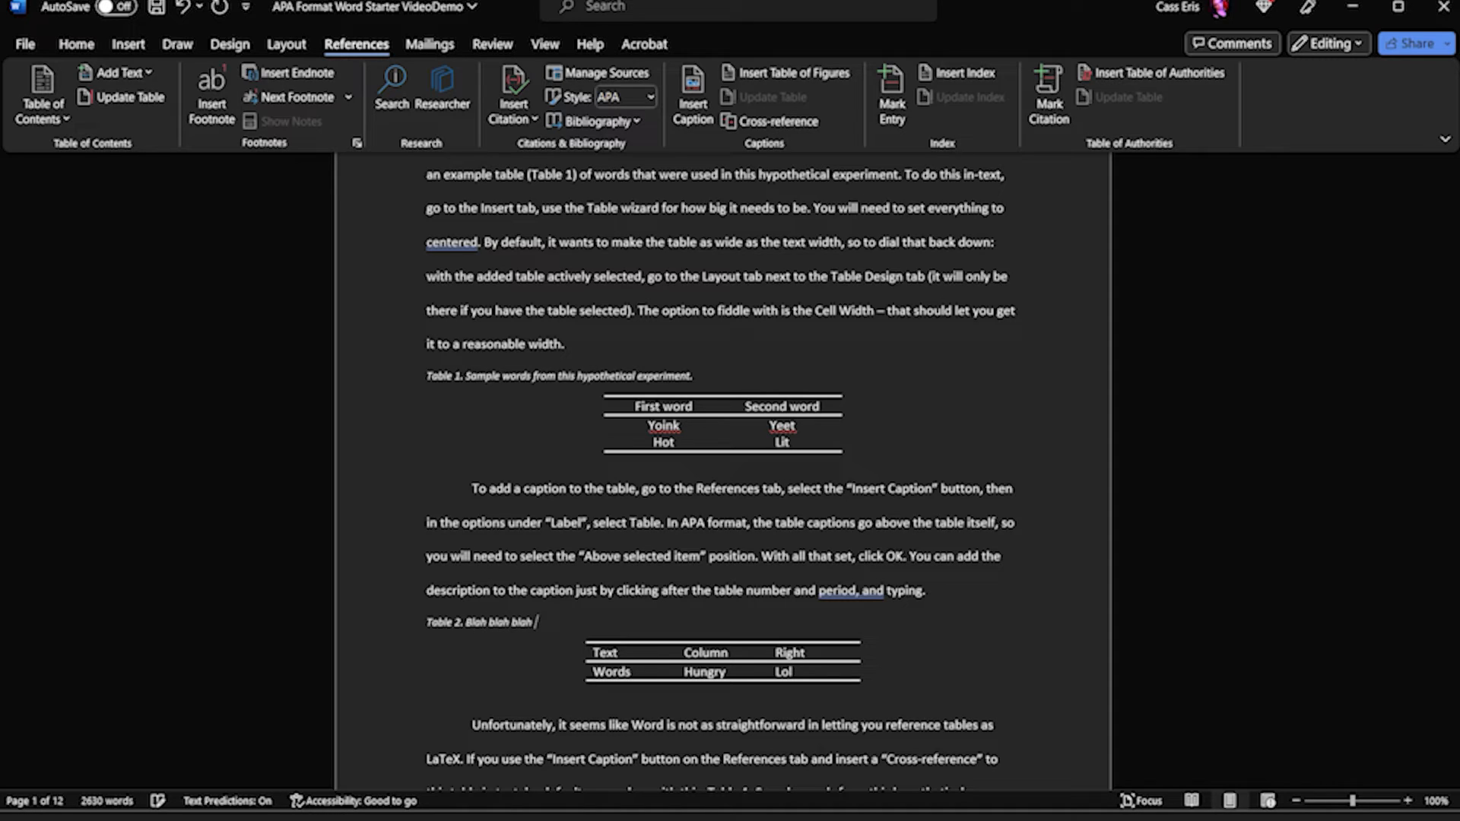
type(" in the line")
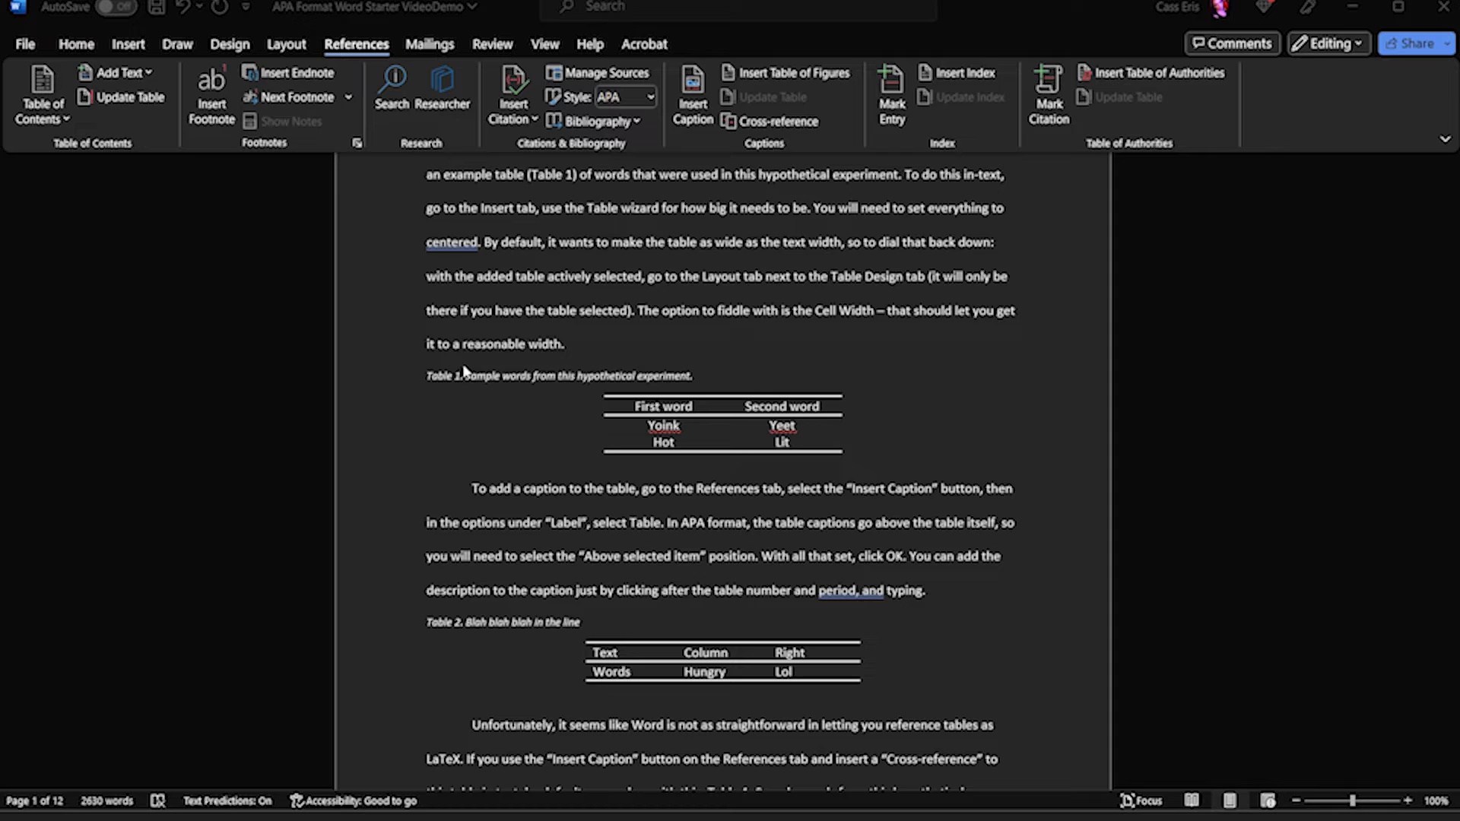
left_click(459, 622)
left_click_drag(457, 622, 473, 621)
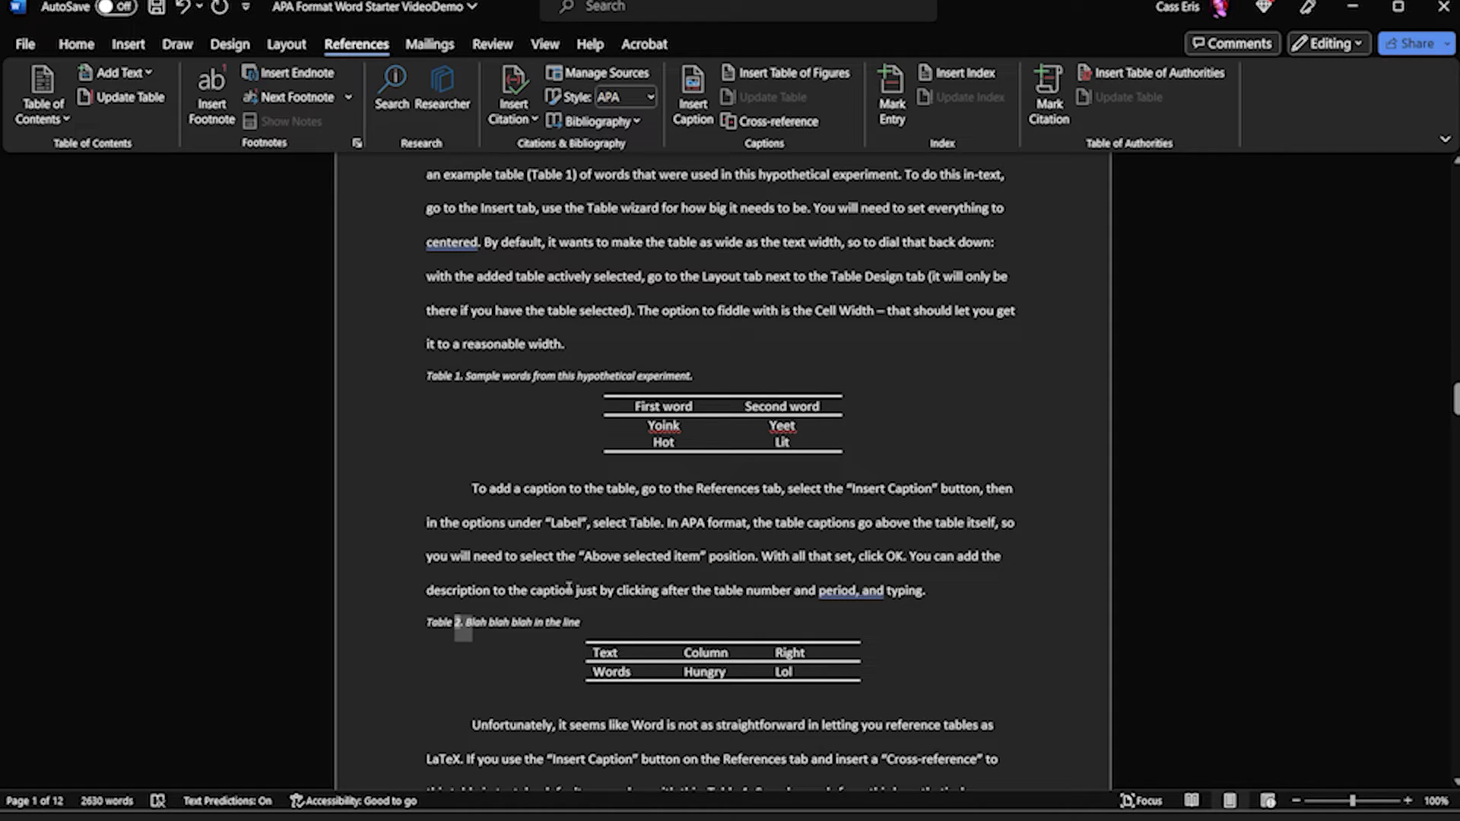
left_click(953, 601)
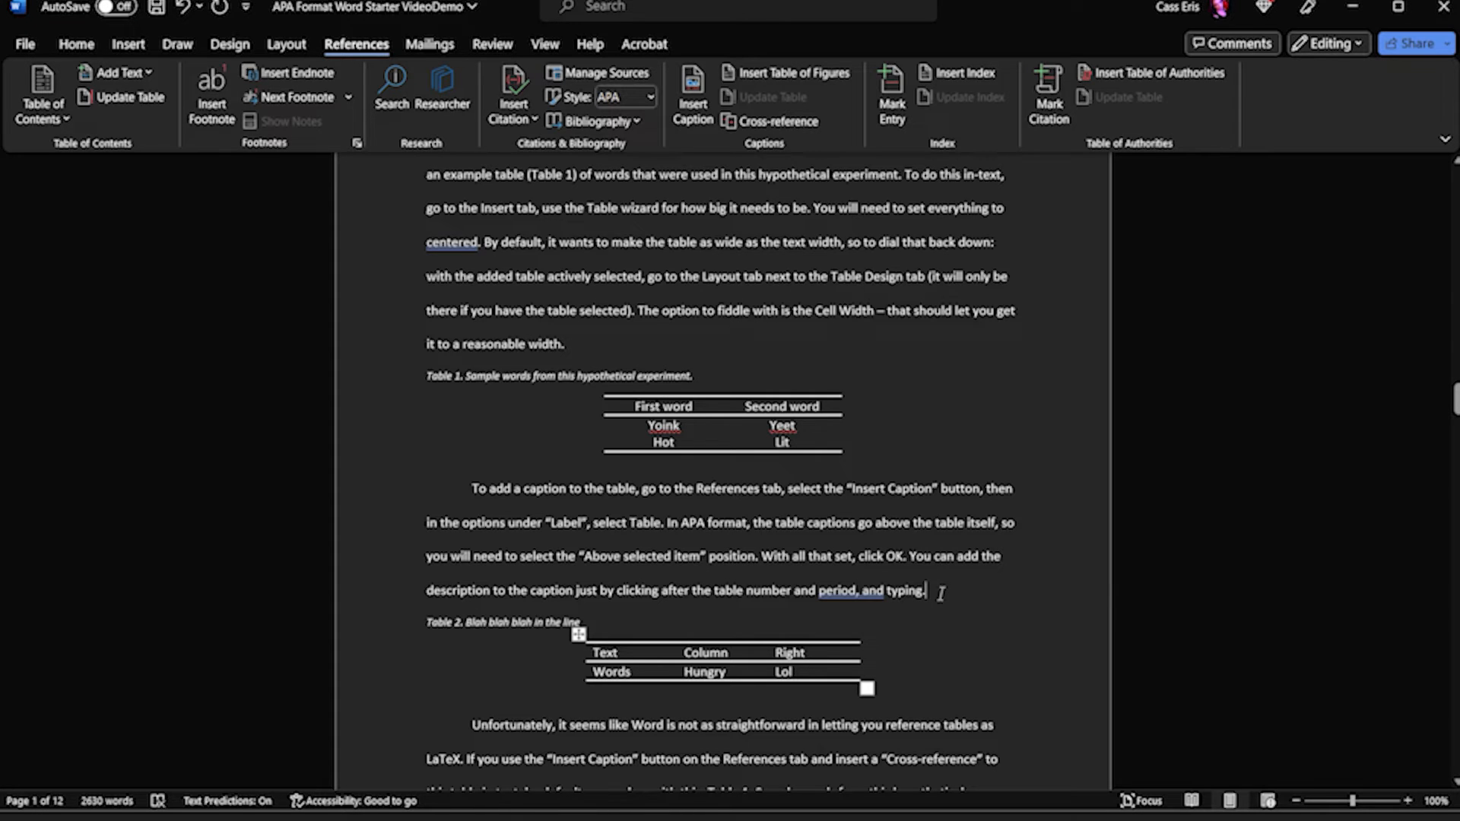
Step: Insert the picture file latex from this device on a new line before the paragraph about adding the figure's caption
scroll(946, 588, "down", 15)
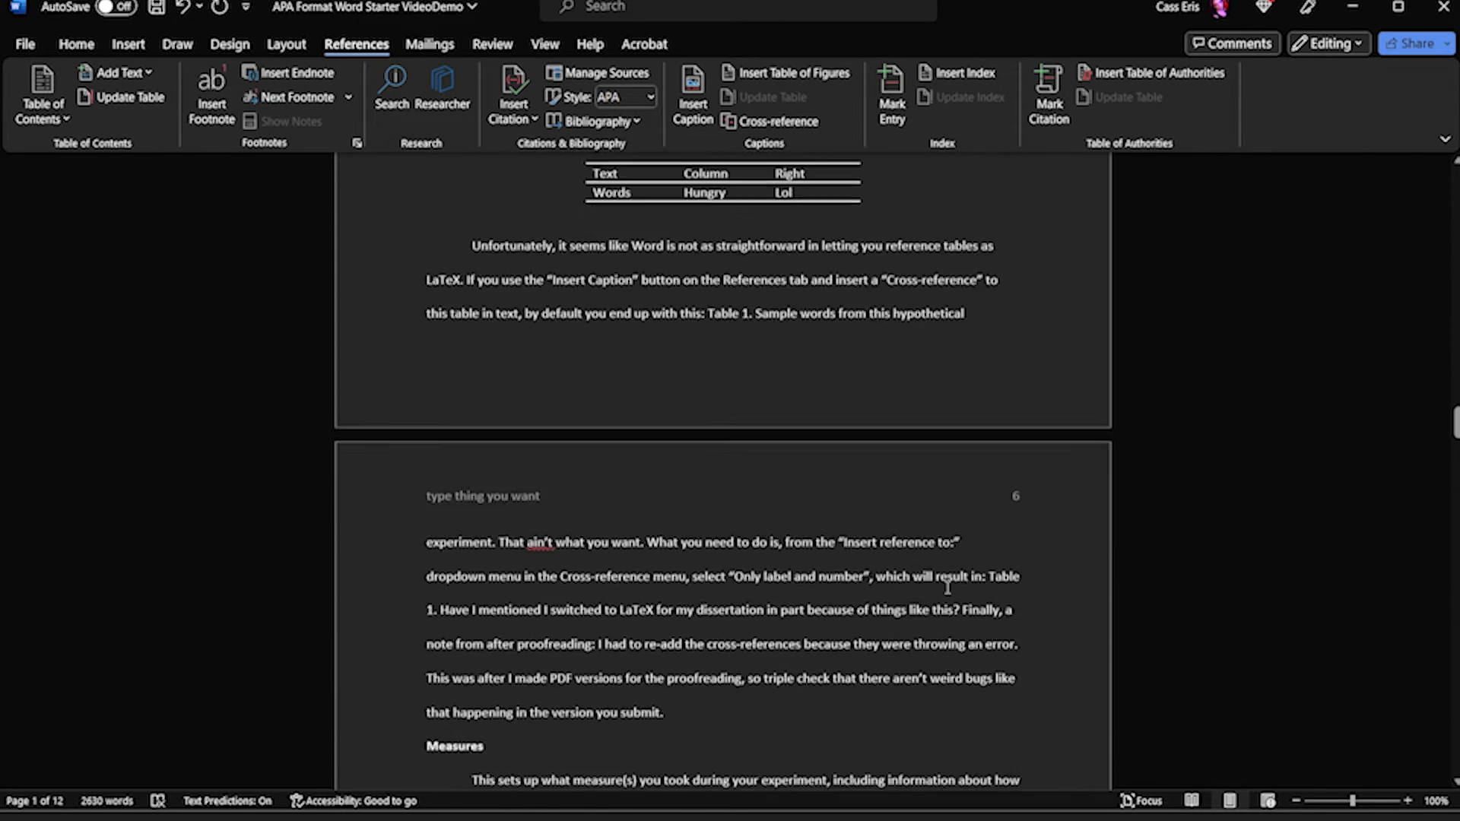
scroll(946, 587, "down", 20)
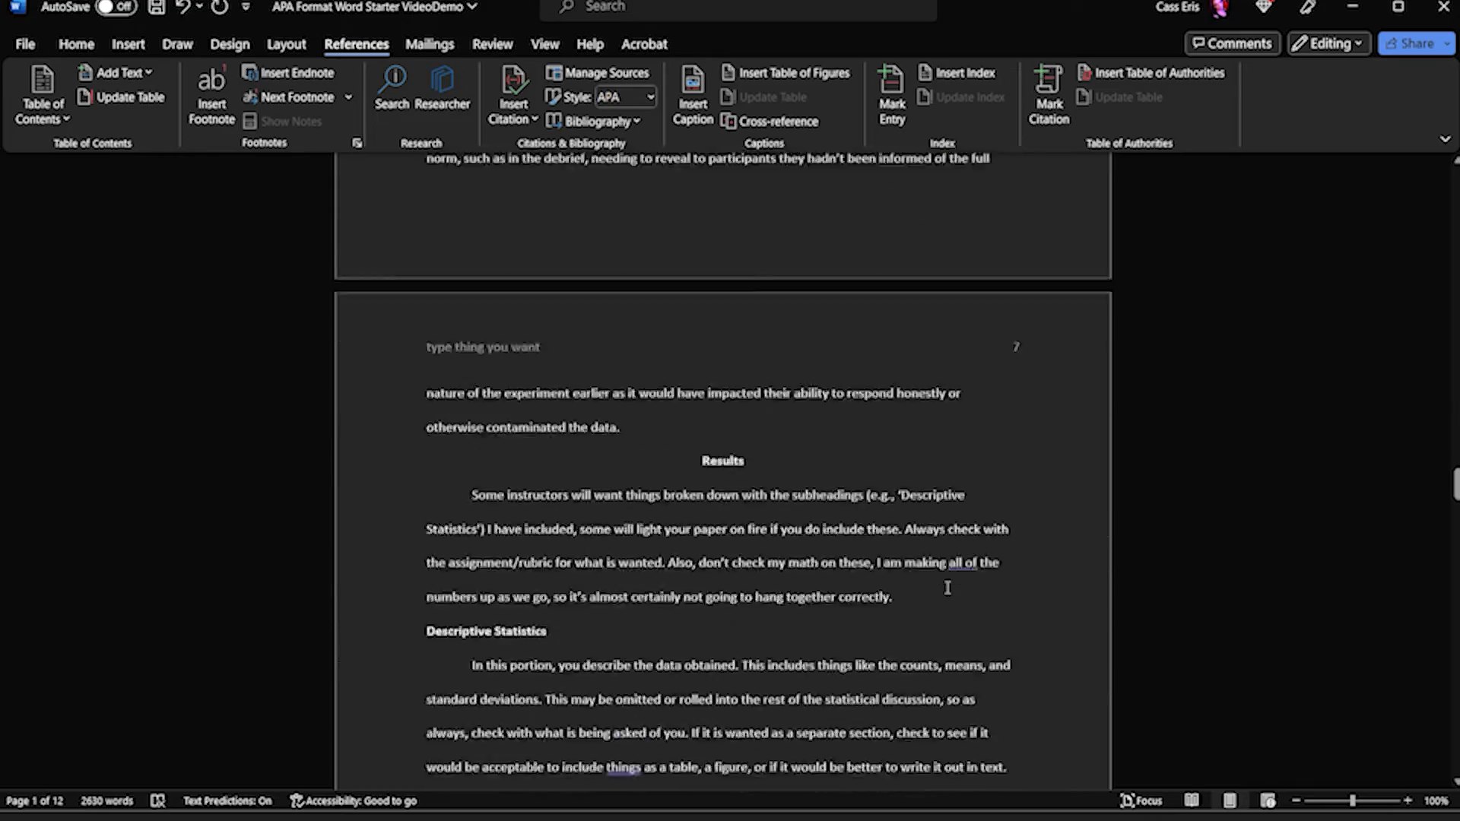
scroll(947, 588, "down", 18)
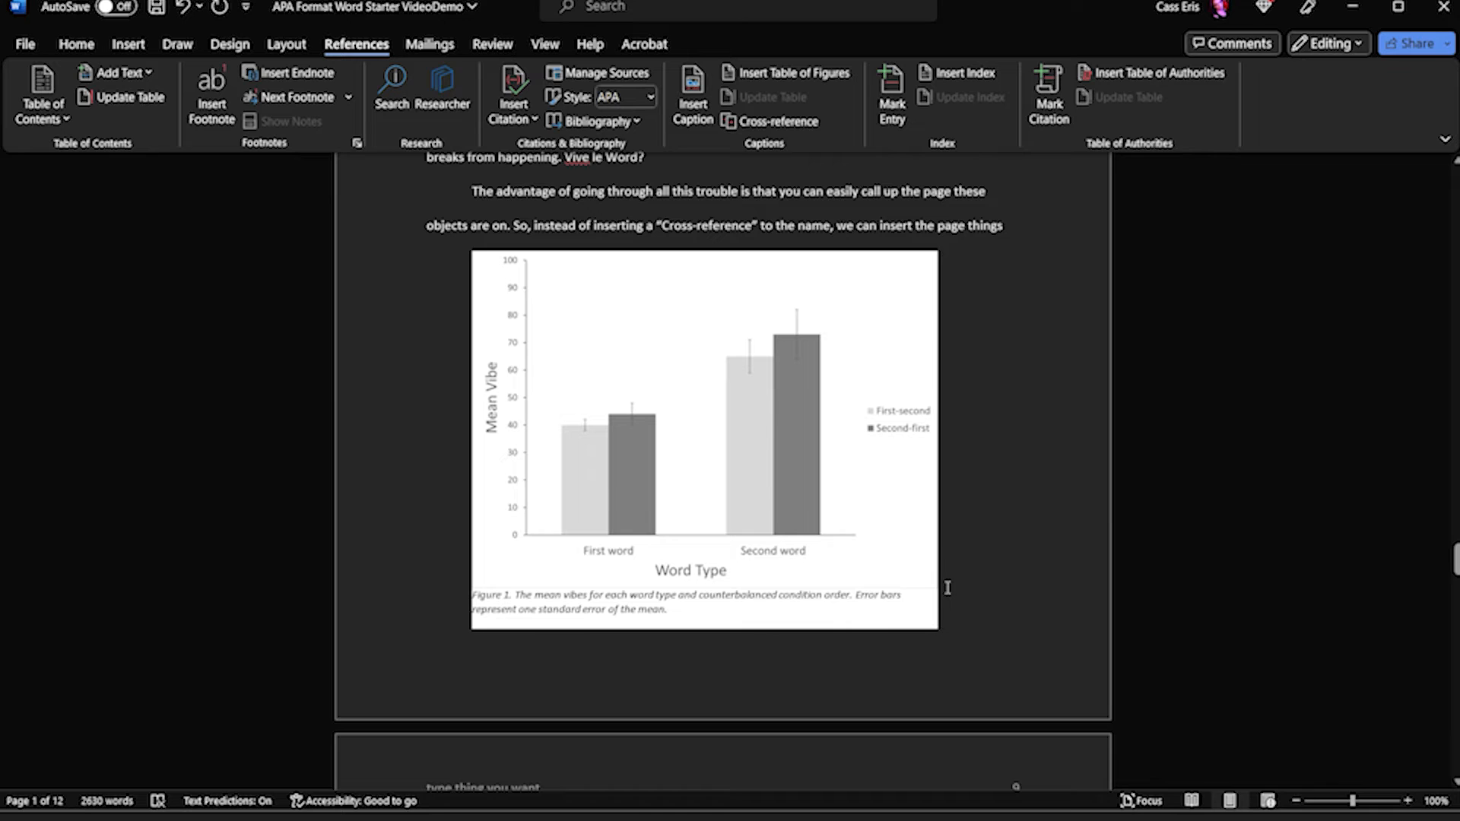
scroll(927, 547, "up", 3)
scroll(727, 376, "down", 3)
scroll(728, 376, "down", 6)
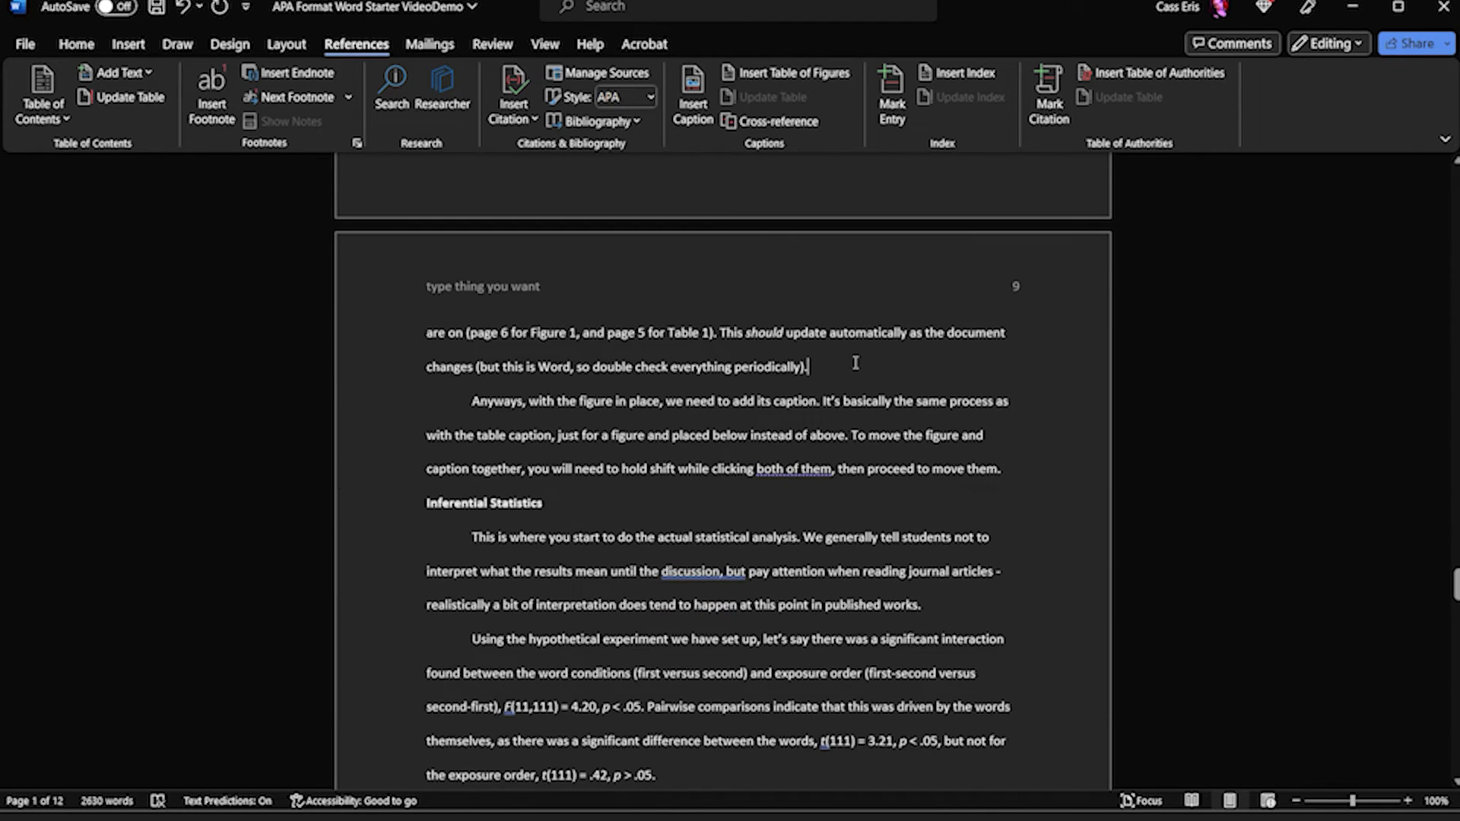
key("Return")
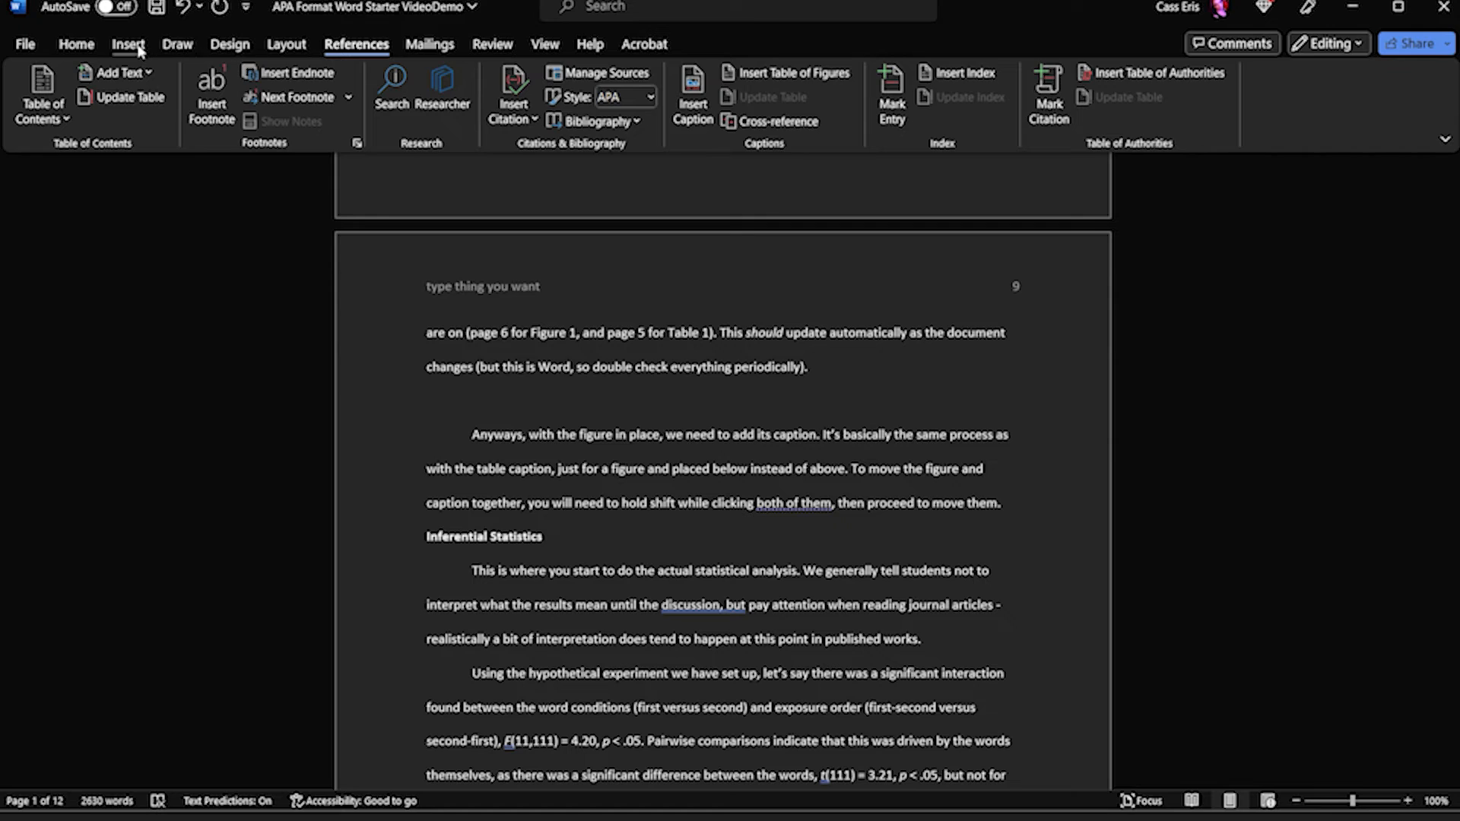
left_click(131, 45)
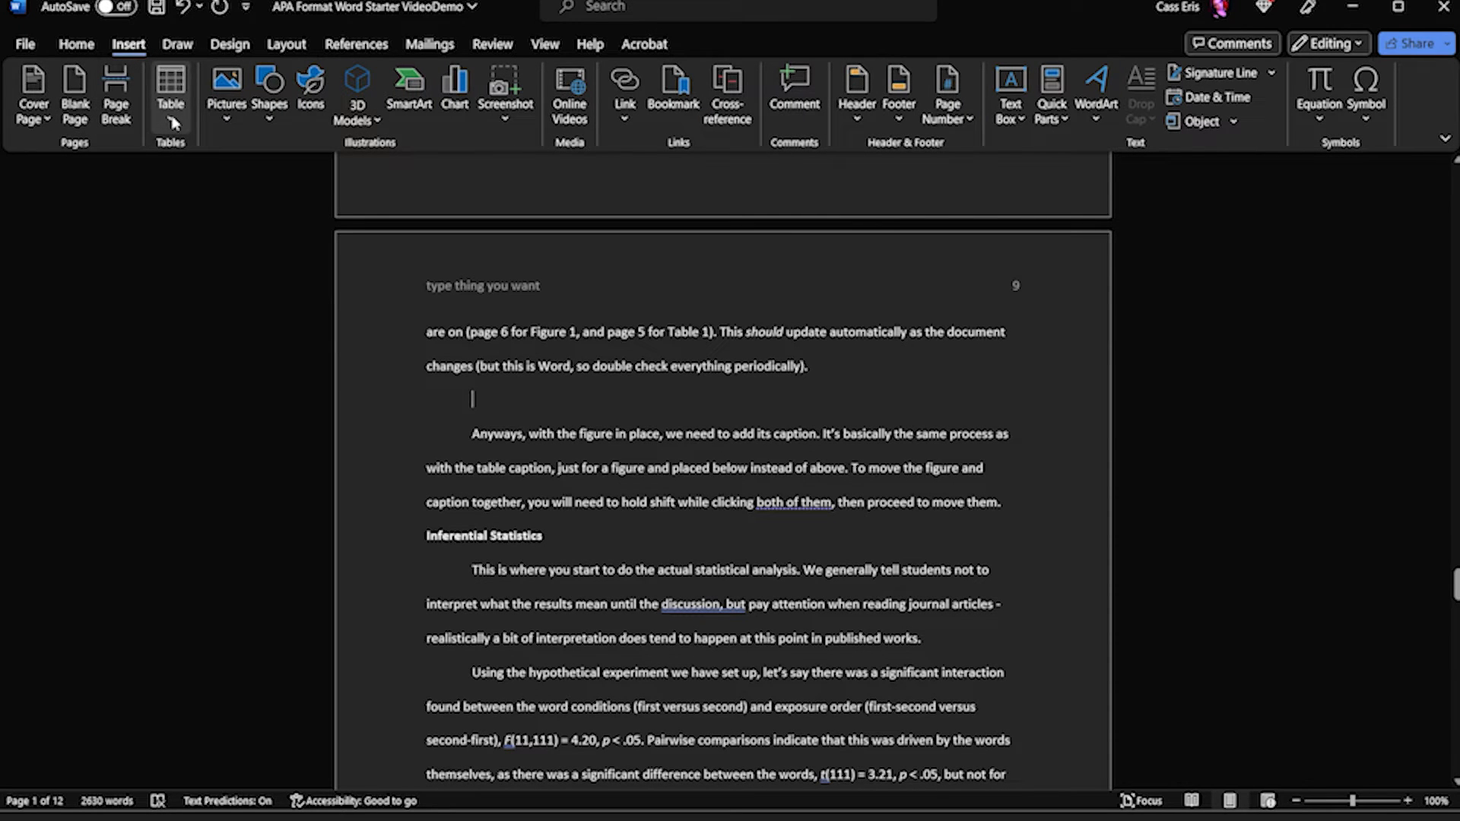
left_click(223, 115)
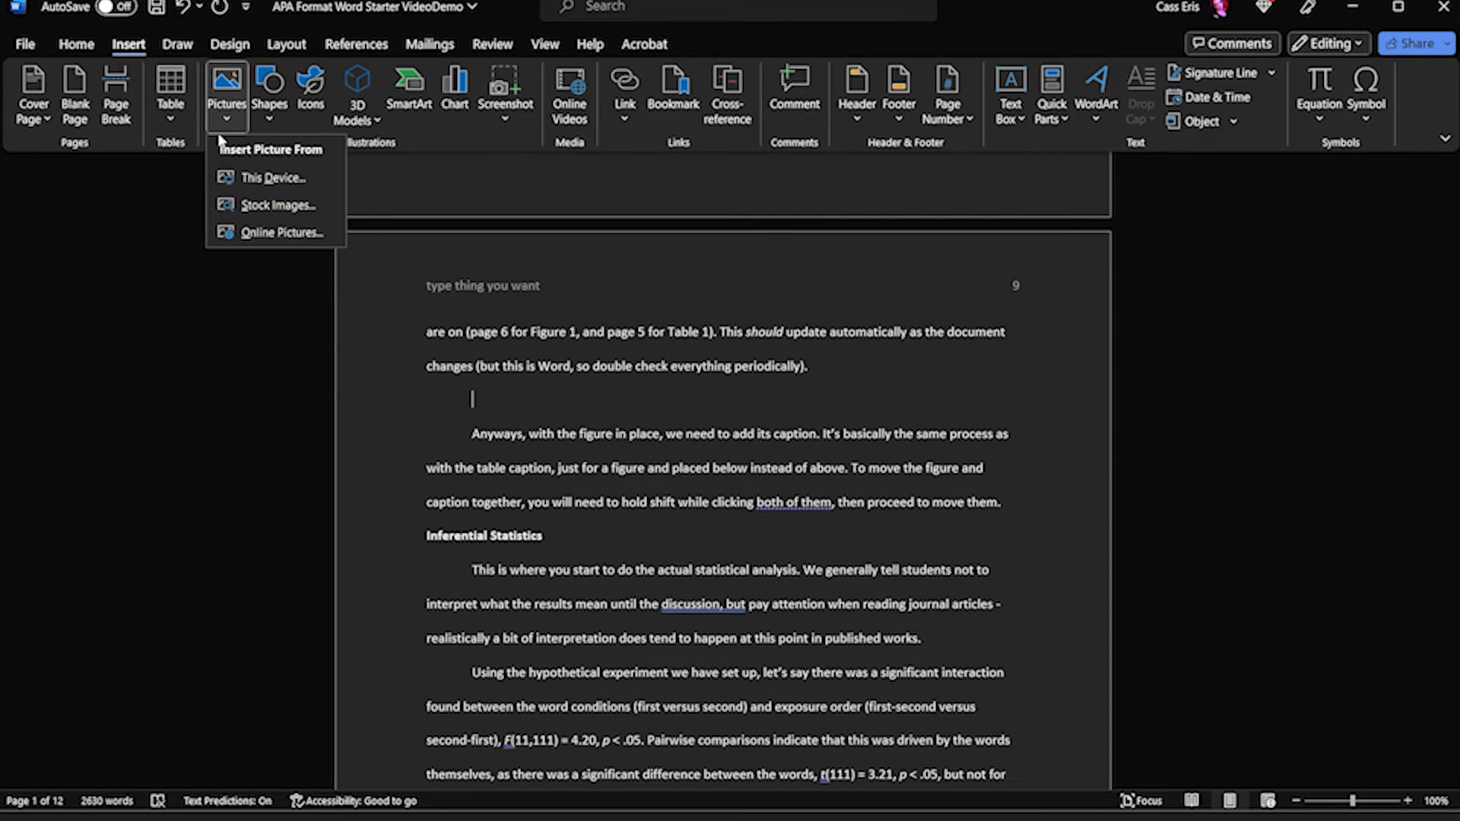
left_click(271, 178)
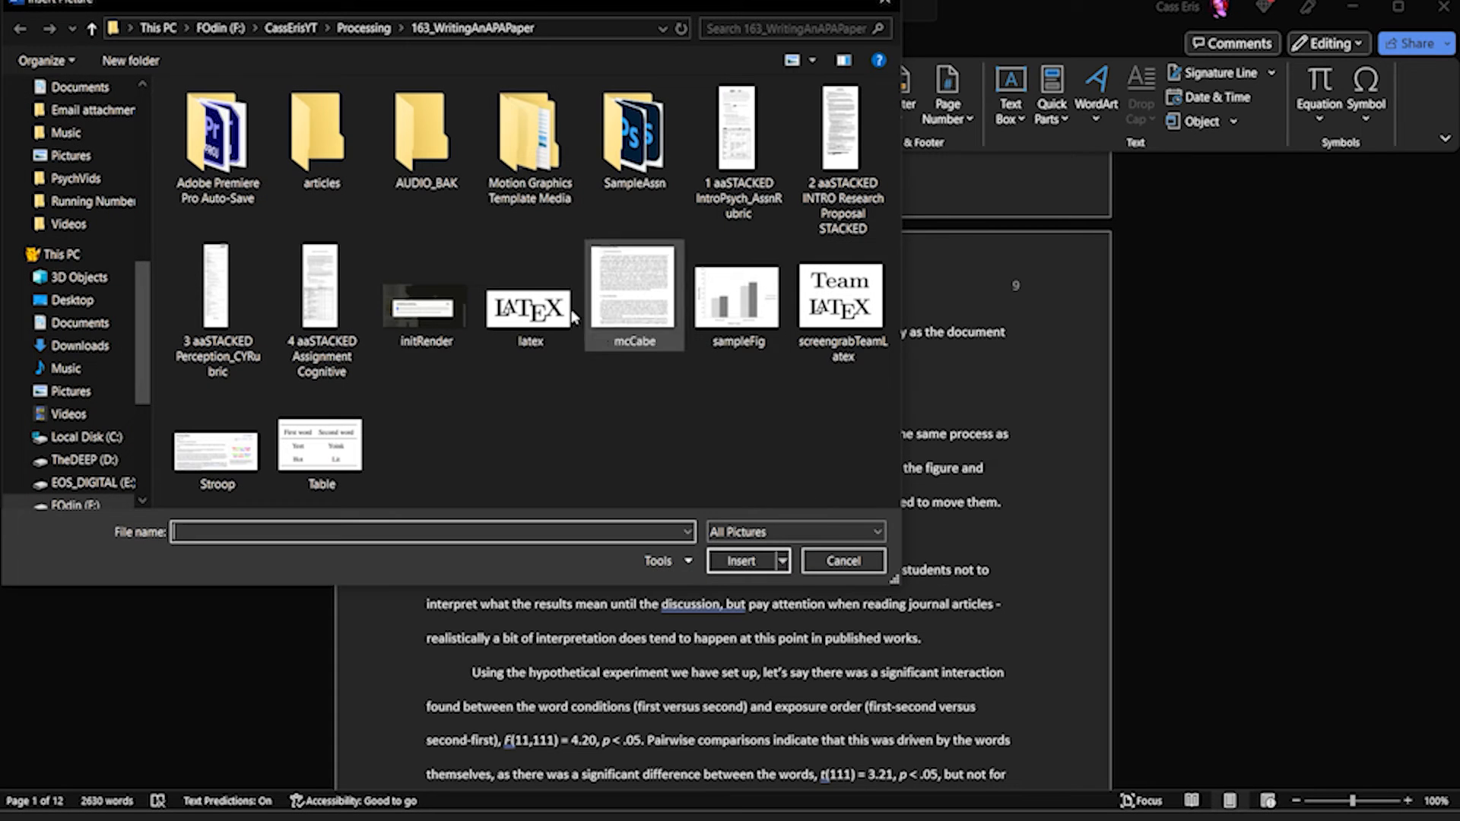
left_click(529, 300)
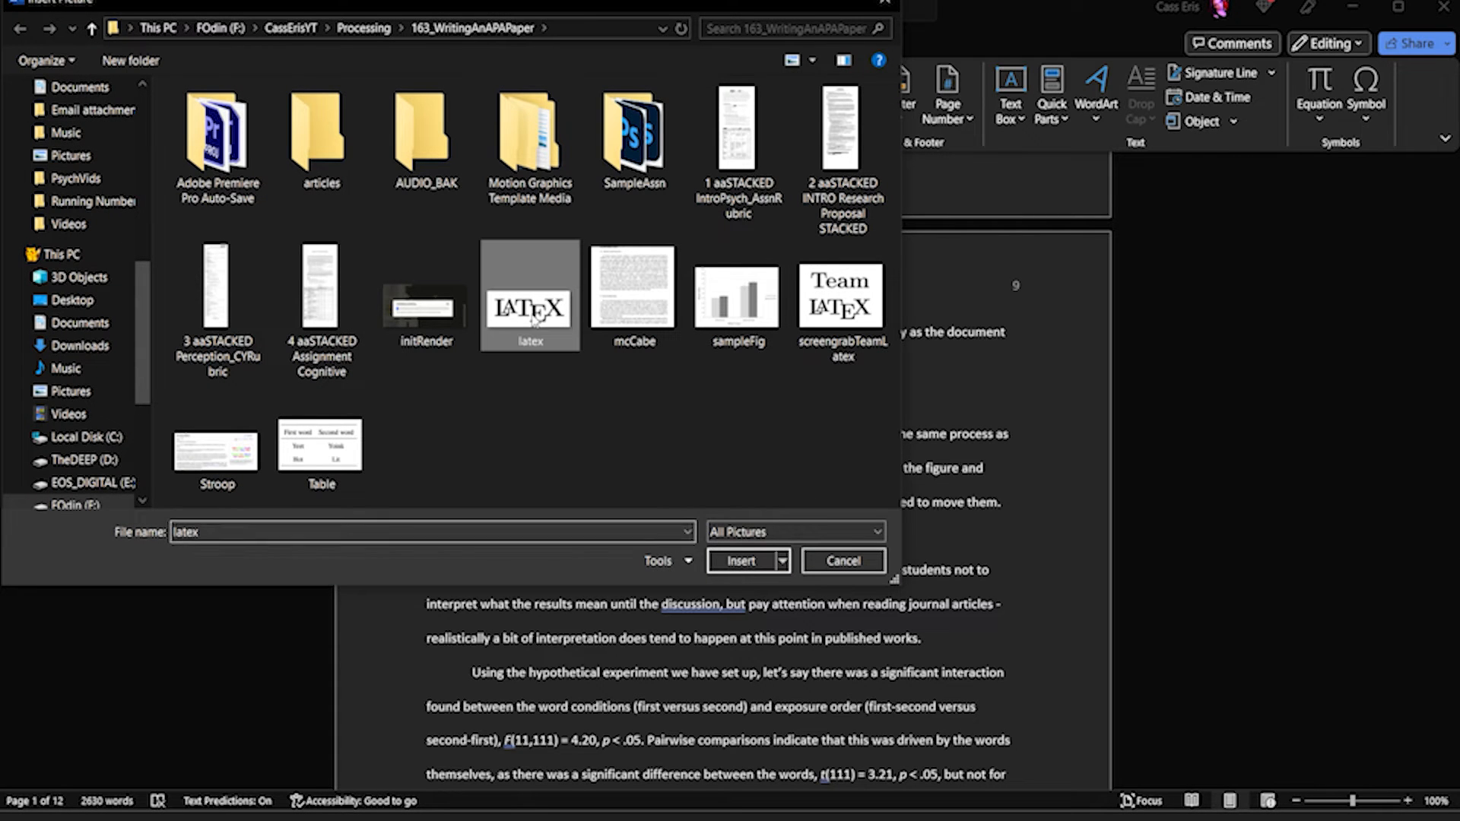
left_click(724, 561)
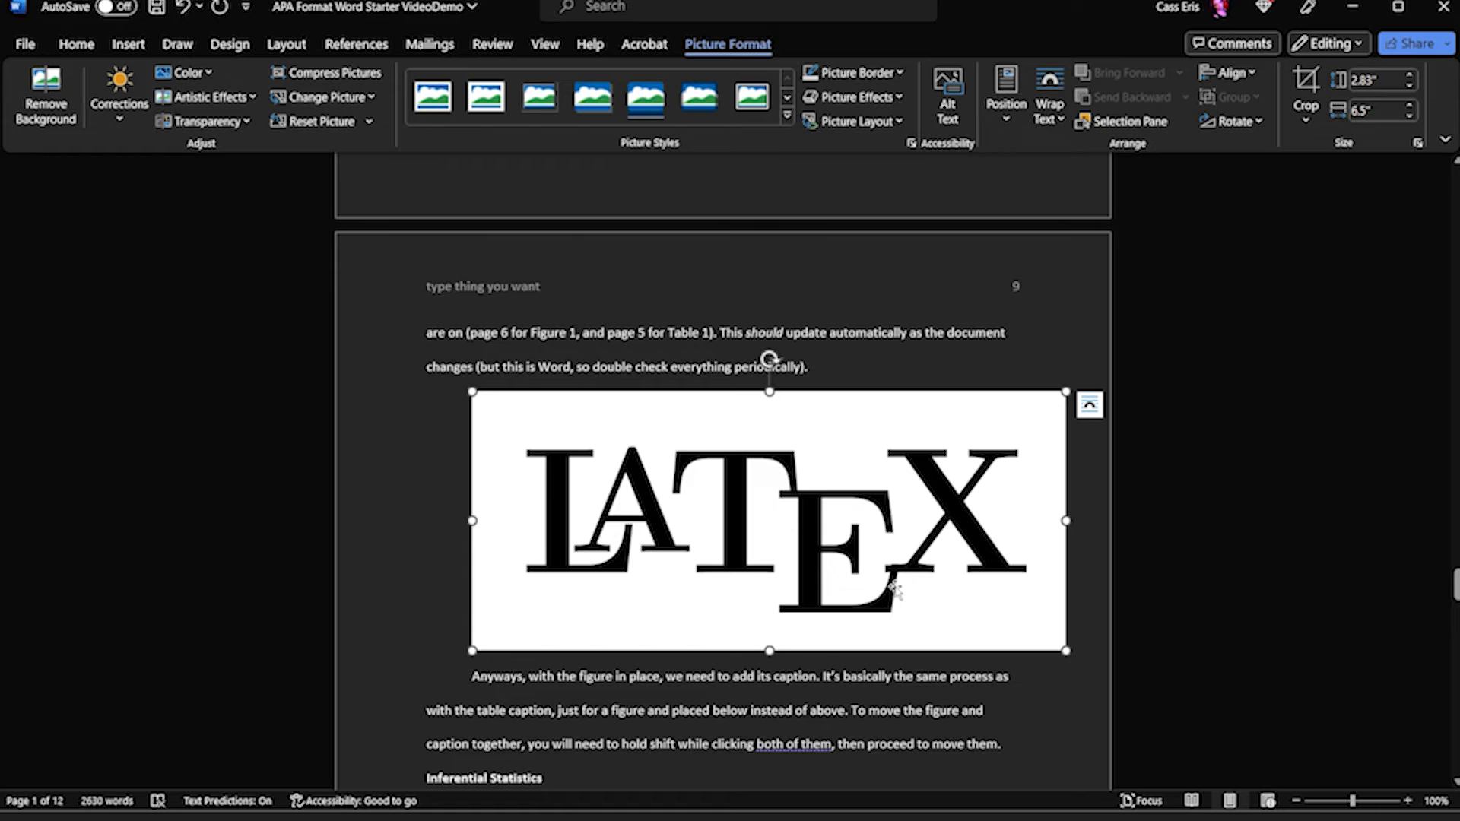